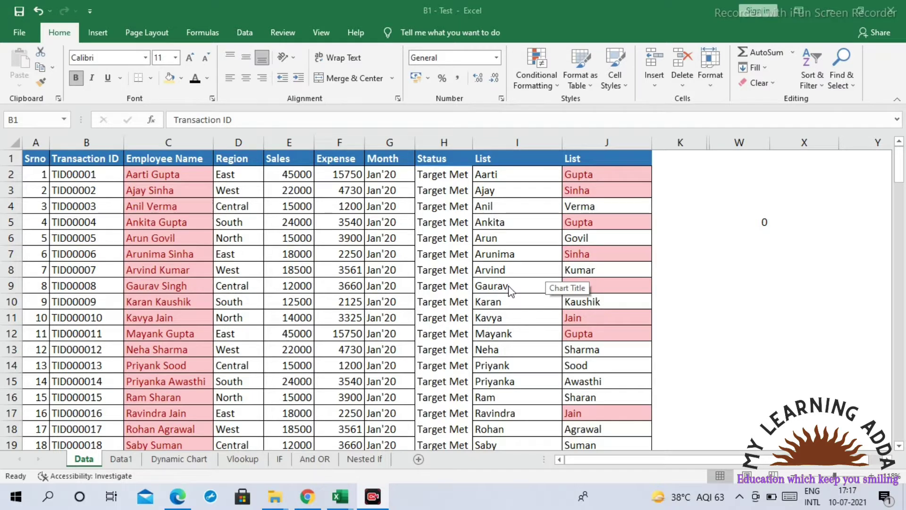
# Clear all existing formulas from the Status column, starting at H2 and leaving the header in place
pyautogui.click(454, 161)
pyautogui.press('Down')
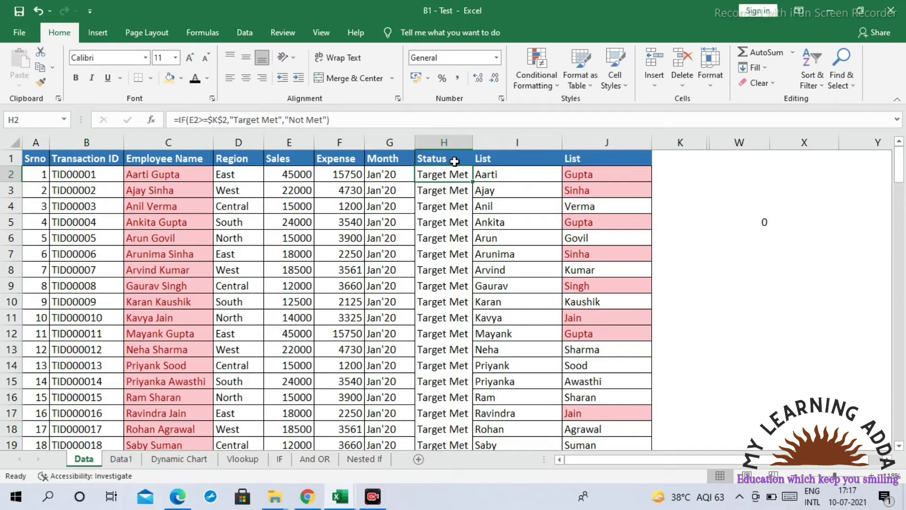
pyautogui.hotkey('ctrl', 'shift', 'Down')
pyautogui.hotkey('ctrl', 'shift', 'Down')
pyautogui.press('Delete')
pyautogui.press('Up')
pyautogui.press('Down')
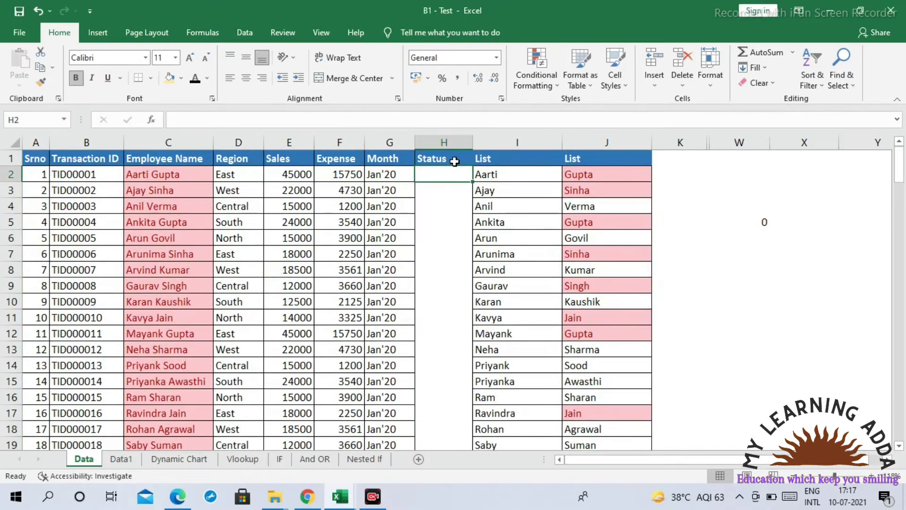
# Delete the stray value in cell W5, outside the data table
pyautogui.press('Up')
pyautogui.press('Right')
pyautogui.press('Right')
pyautogui.press('Right')
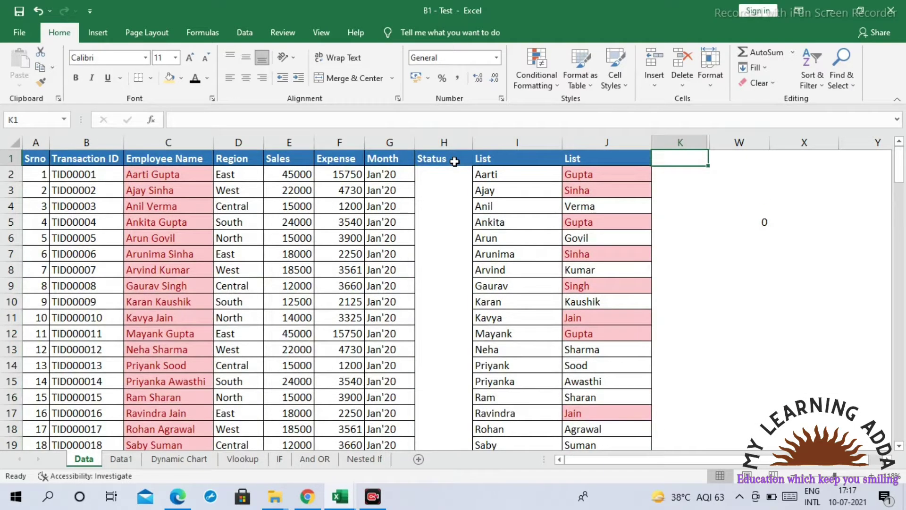
pyautogui.press('Right')
pyautogui.press('Down')
pyautogui.press('Down')
pyautogui.press('Down')
pyautogui.press('Down')
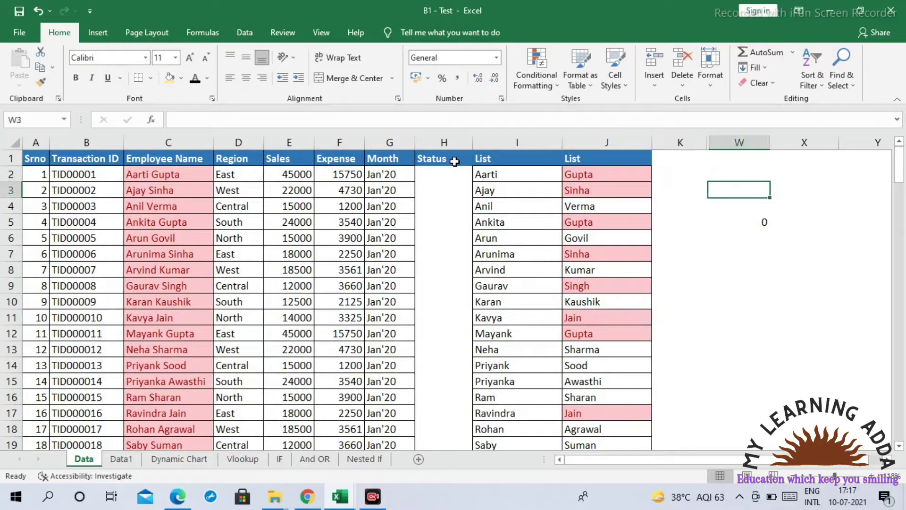
pyautogui.press('Left')
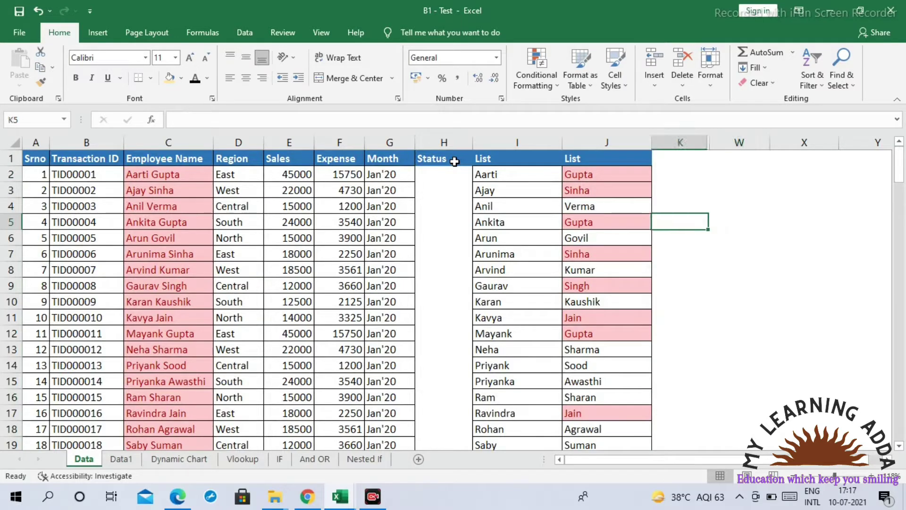
# Review the table's columns from Srno through Status, including the first record's employee, region, sales, expense and month
pyautogui.press('Up')
pyautogui.press('Up')
pyautogui.press('Up')
pyautogui.press('Up')
pyautogui.press('Down')
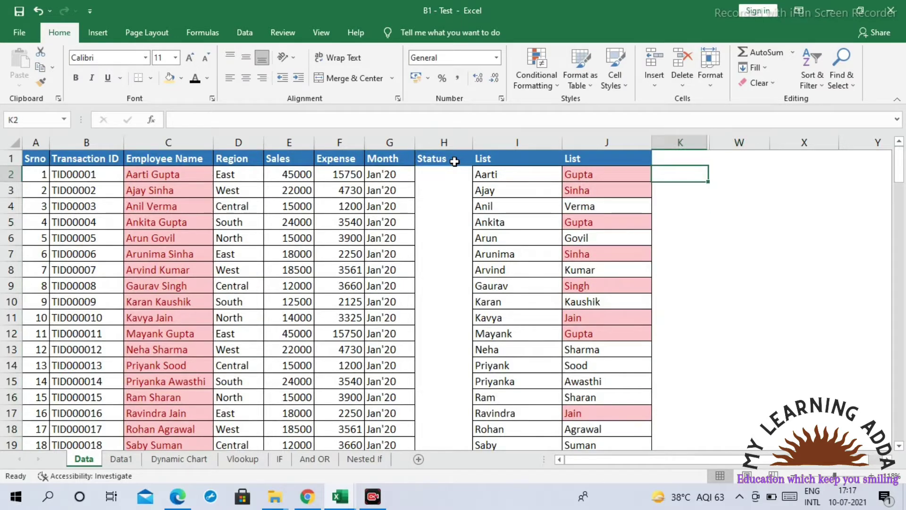
pyautogui.press('Left')
pyautogui.press('Left')
pyautogui.press('Left')
pyautogui.press('Left')
pyautogui.press('Up')
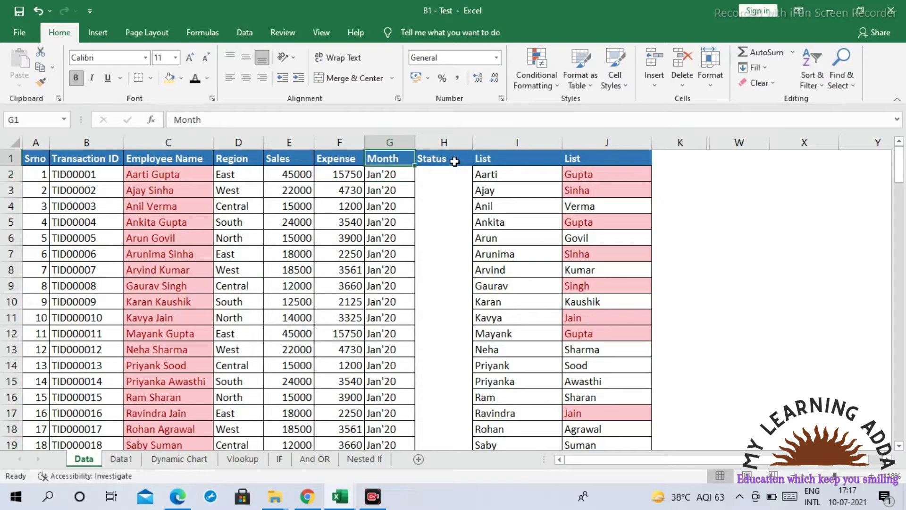
pyautogui.press('Home')
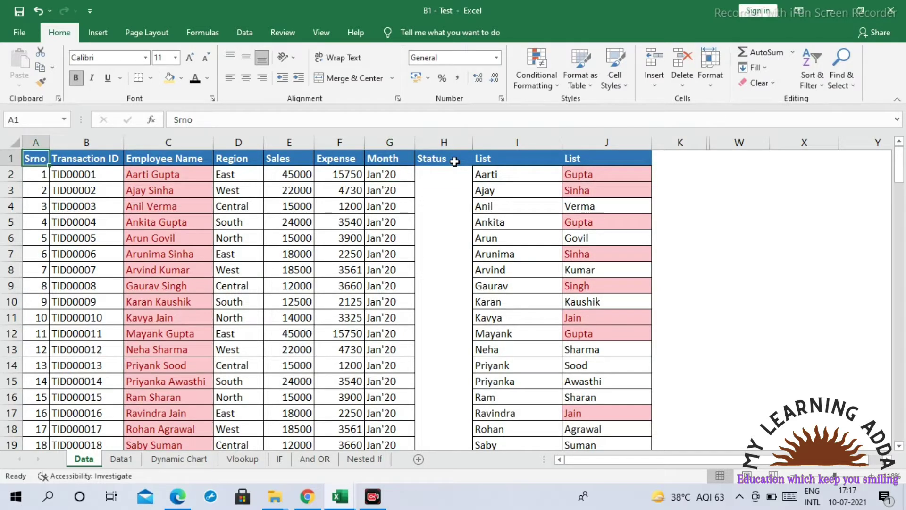
pyautogui.press('Right')
pyautogui.press('Down')
pyautogui.press('Right')
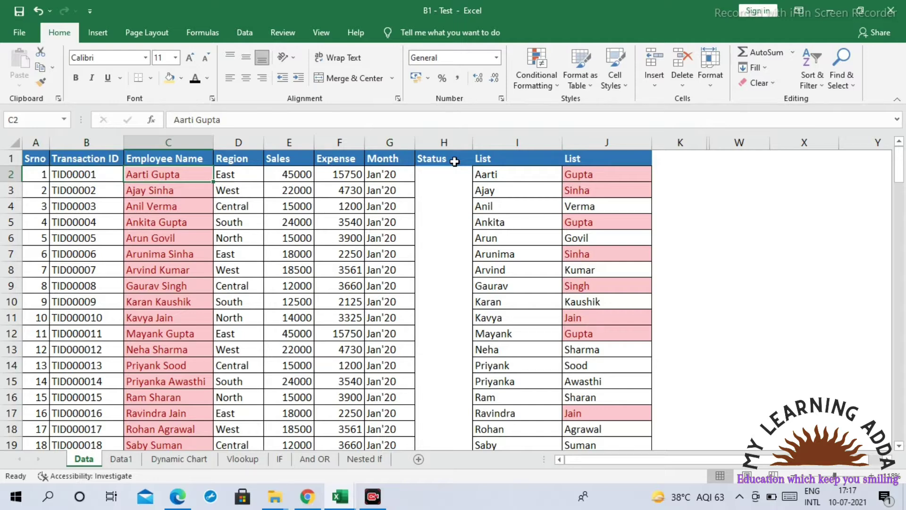
pyautogui.press('Right')
pyautogui.press('Right')
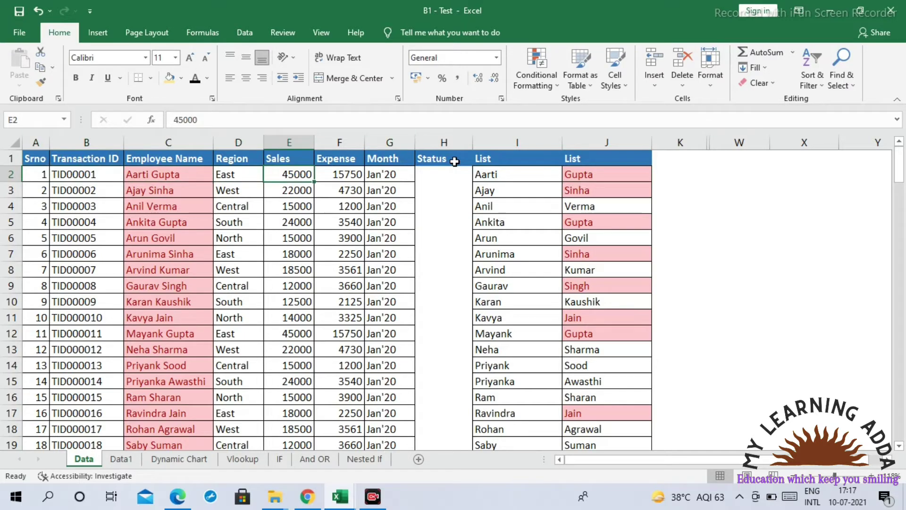
pyautogui.press('Left')
pyautogui.press('Right')
pyautogui.press('Right')
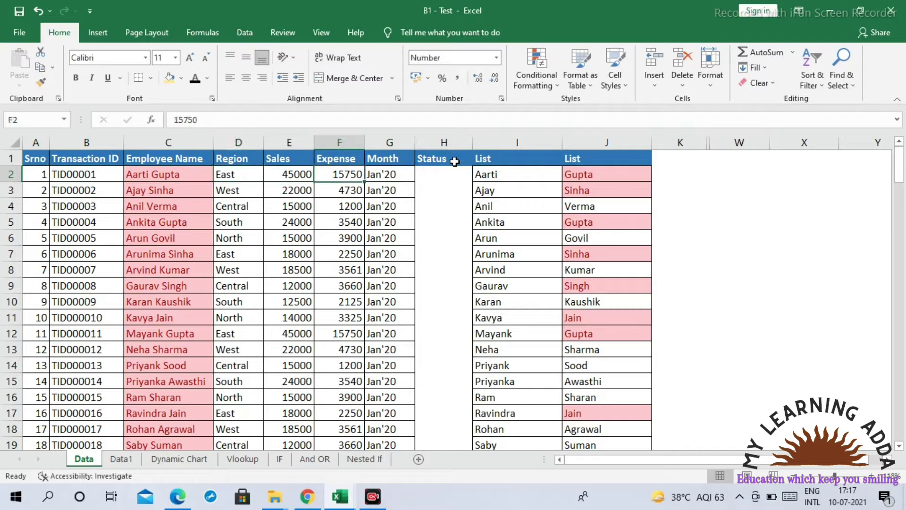
pyautogui.press('Right')
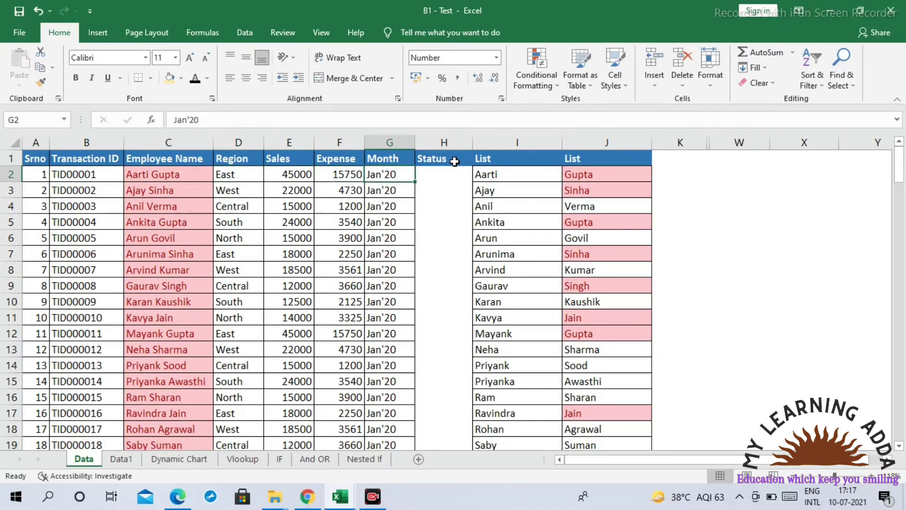
pyautogui.press('Right')
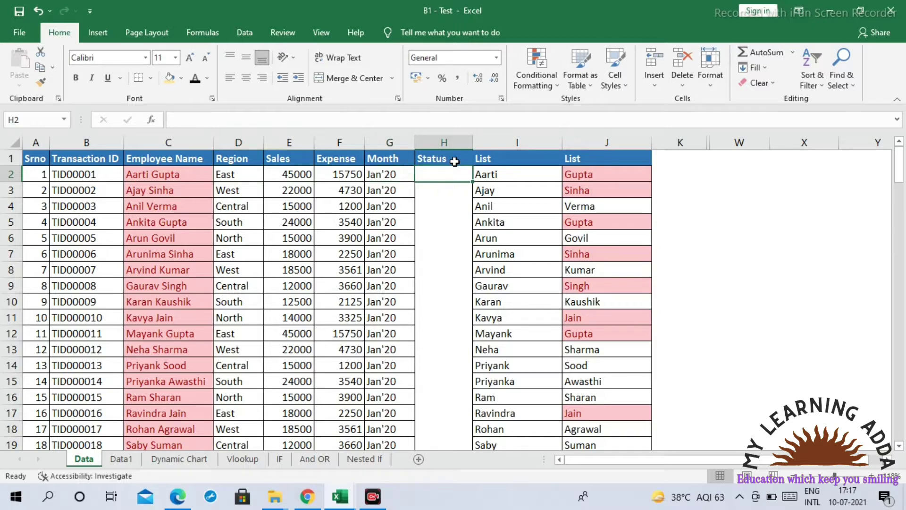
# Enter 25000 in cell K2 as the sales target
pyautogui.press('Right')
pyautogui.press('Right')
pyautogui.press('Right')
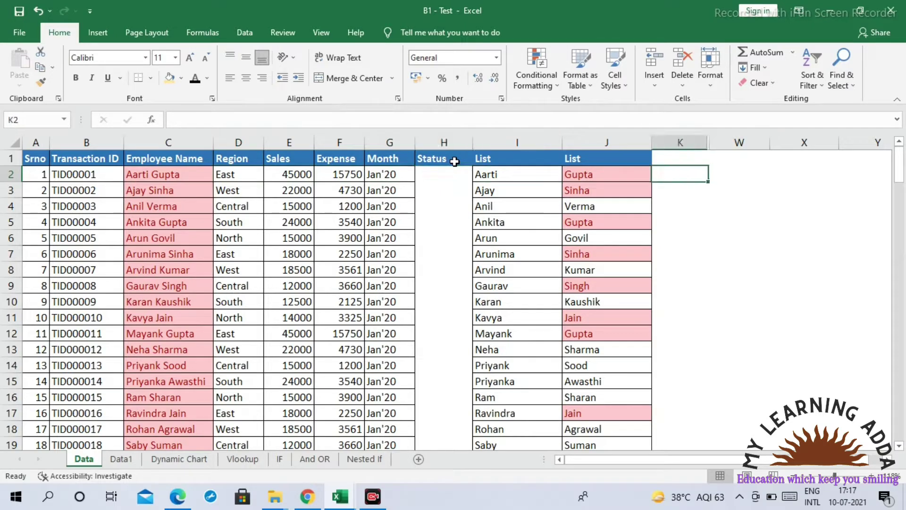
pyautogui.write('25000')
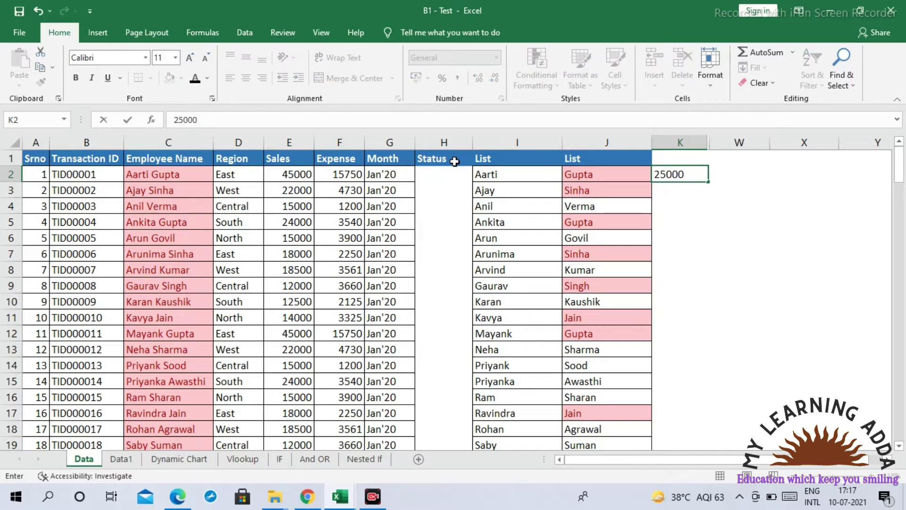
pyautogui.press('Return')
# Begin an IF formula in H2 that tests whether sales in E2 are at least the target, using E2>=$K$2
pyautogui.press('Up')
pyautogui.press('Left')
pyautogui.press('Left')
pyautogui.press('Left')
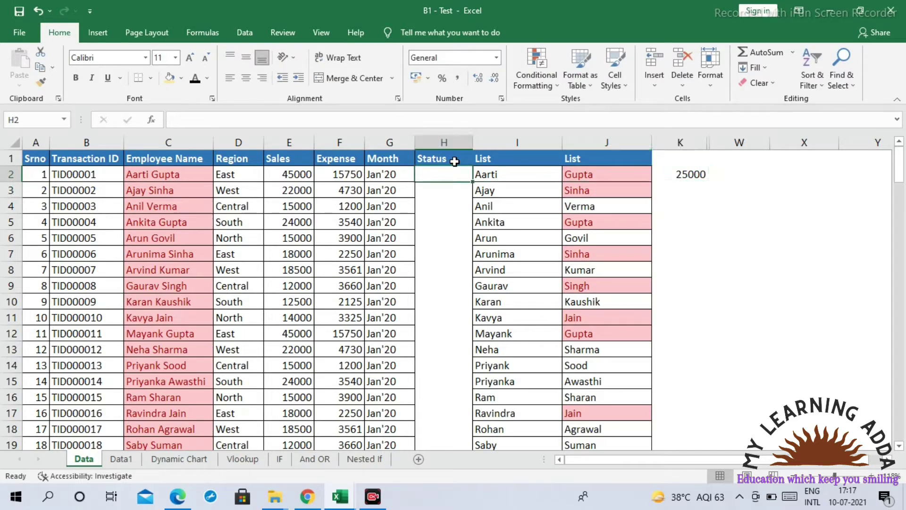
pyautogui.press('Left')
pyautogui.press('Right')
pyautogui.write('=if')
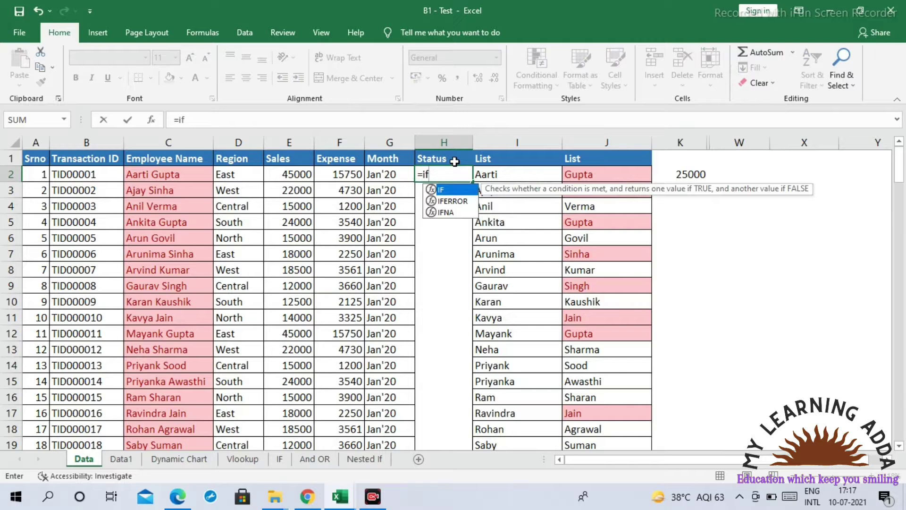
pyautogui.press('Tab')
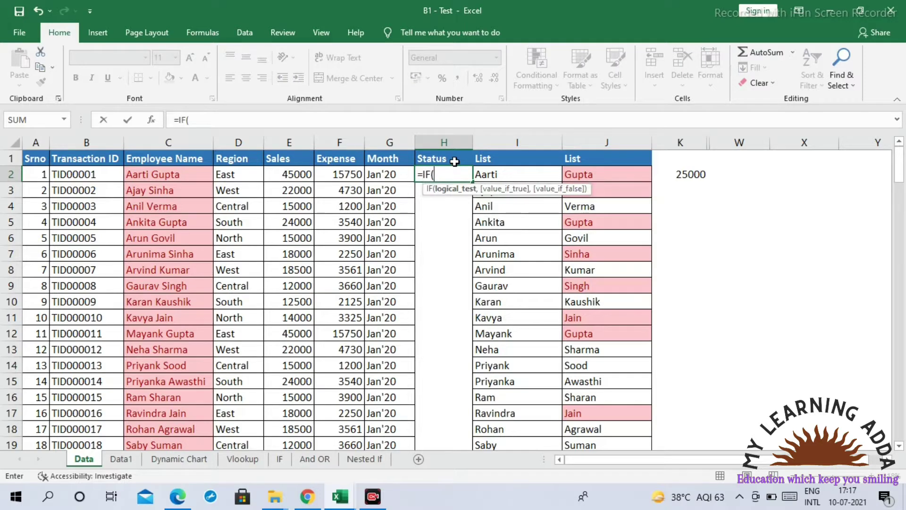
pyautogui.press('Left')
pyautogui.press('Left')
pyautogui.press('Left')
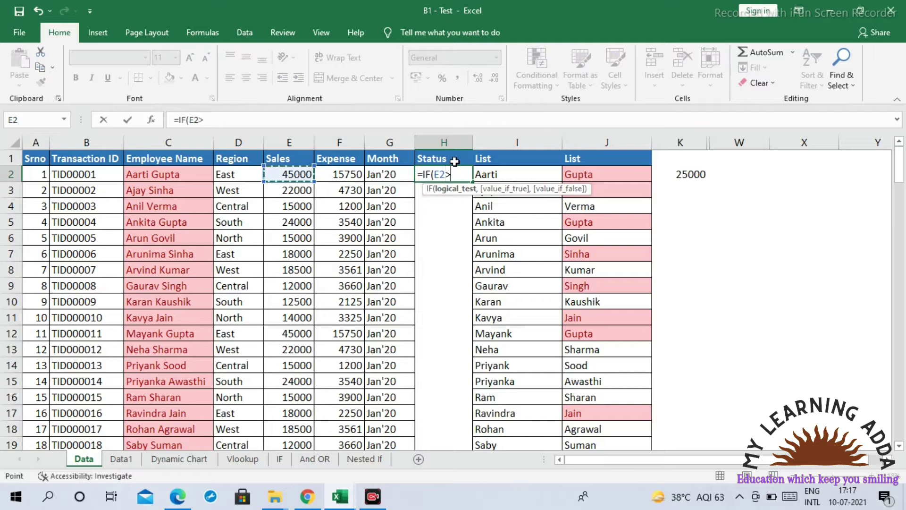
pyautogui.write('>=')
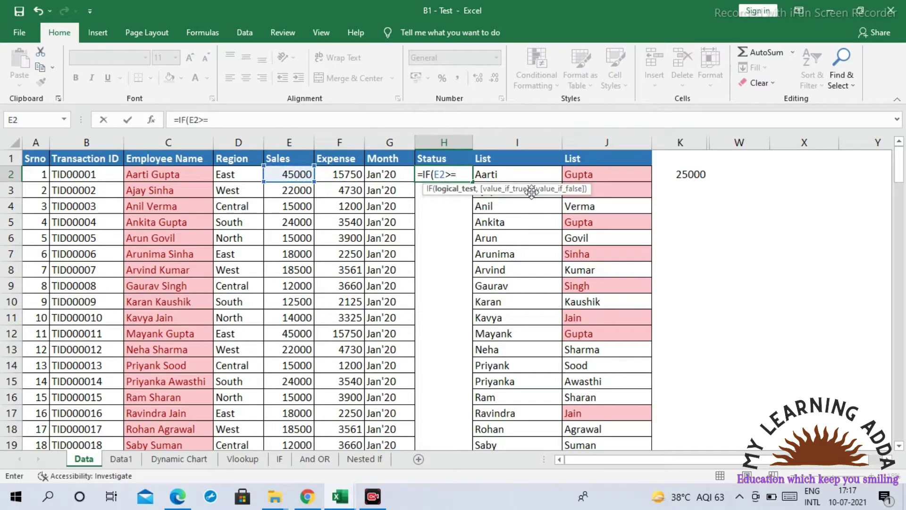
pyautogui.click(690, 174)
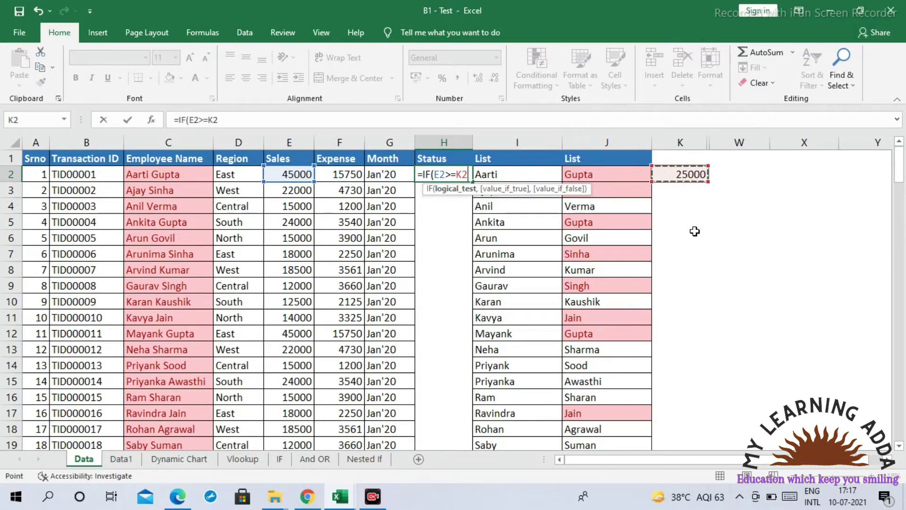
pyautogui.press('F4')
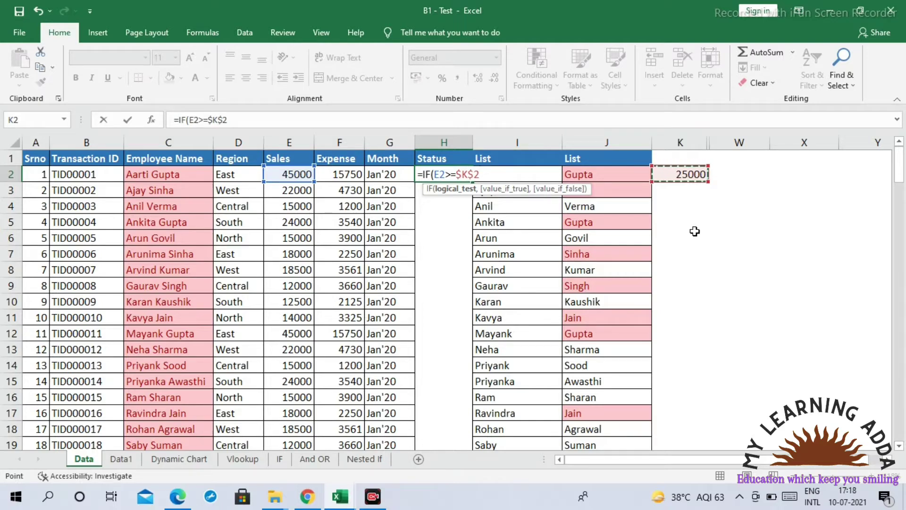
# Complete the H2 formula with "Target Met" as the true result and "Not Met" as the false result
pyautogui.write(',')
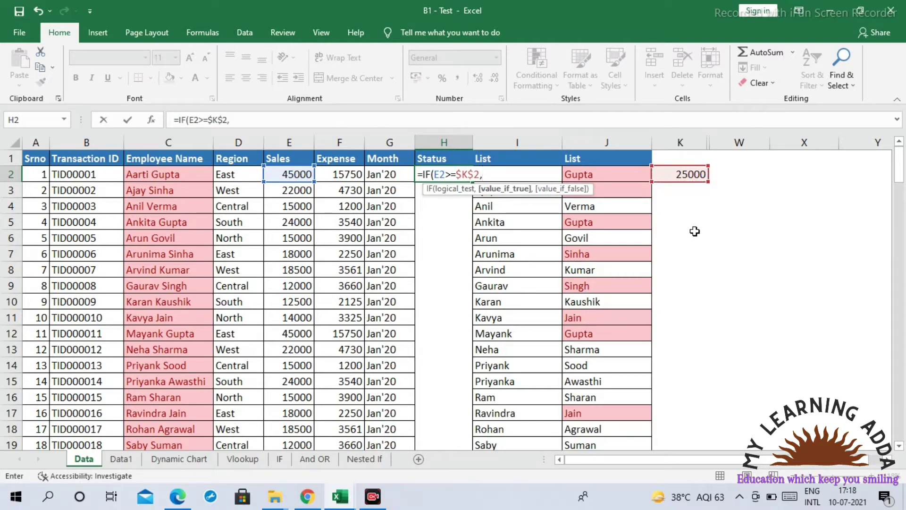
pyautogui.write('"Target M')
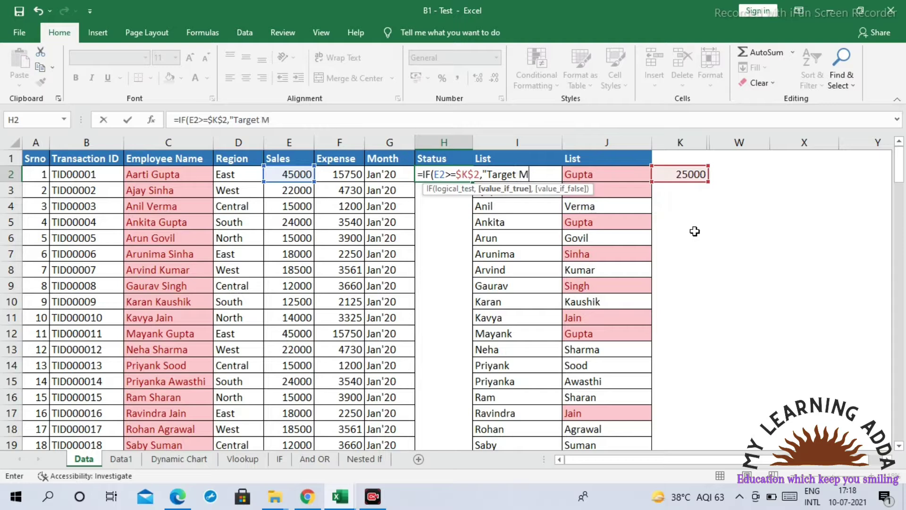
pyautogui.write('et","No')
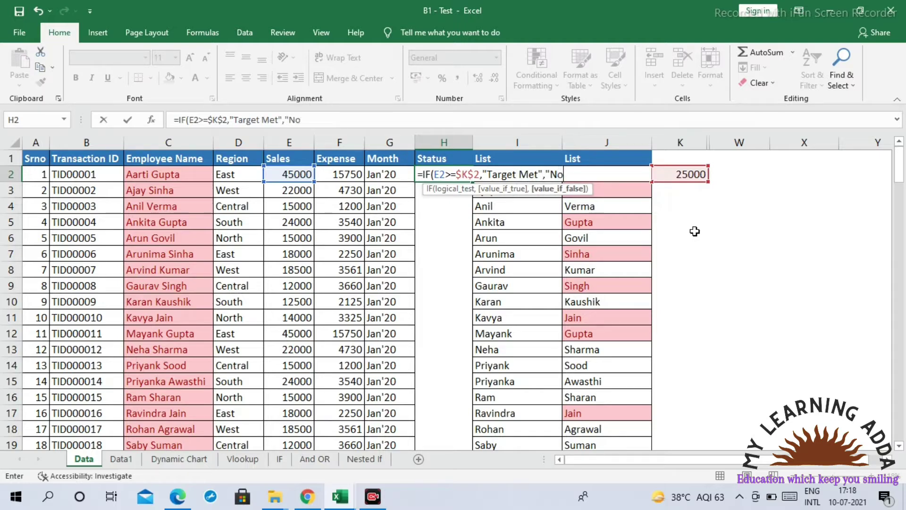
pyautogui.write('t Met")')
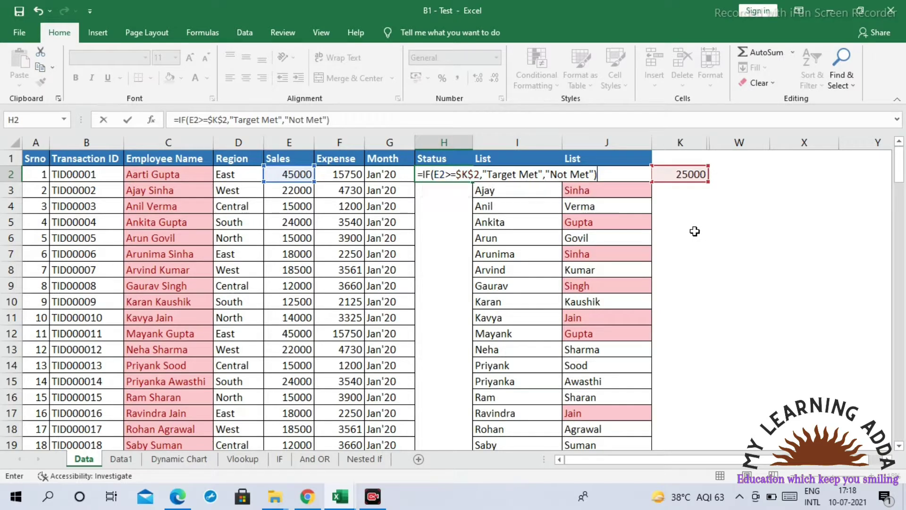
pyautogui.hotkey('ctrl', 'Return')
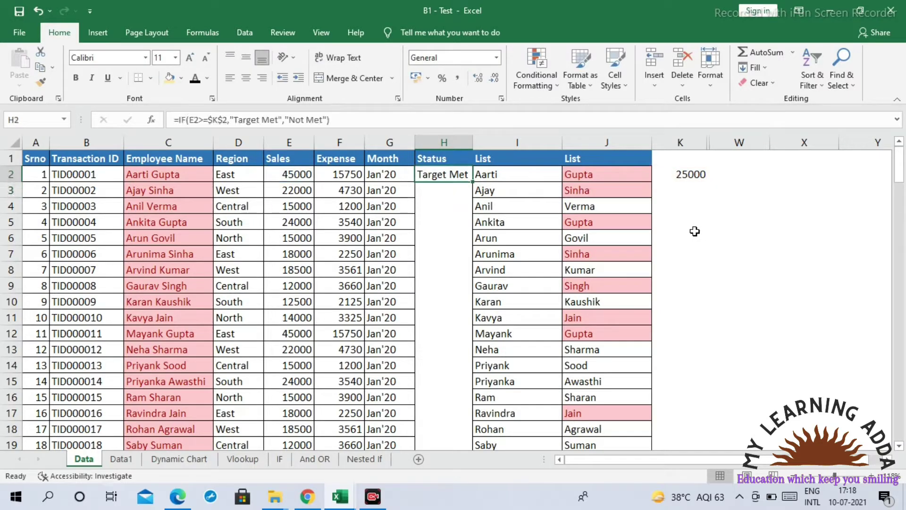
# Check the Status result in H2 against the sales figure in E2
pyautogui.press('Left')
pyautogui.press('Left')
pyautogui.press('Right')
pyautogui.press('Right')
pyautogui.press('Left')
pyautogui.press('Left')
pyautogui.press('Left')
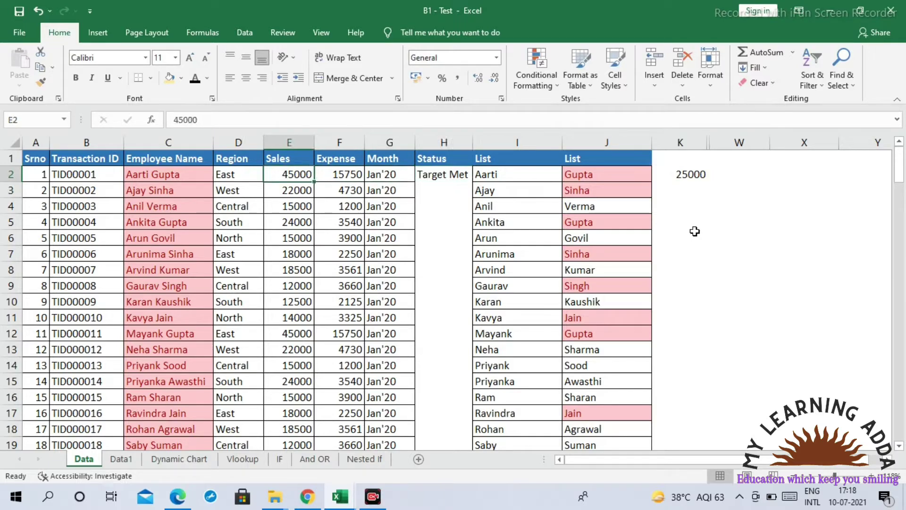
pyautogui.press('Right')
pyautogui.press('Right')
pyautogui.press('Right')
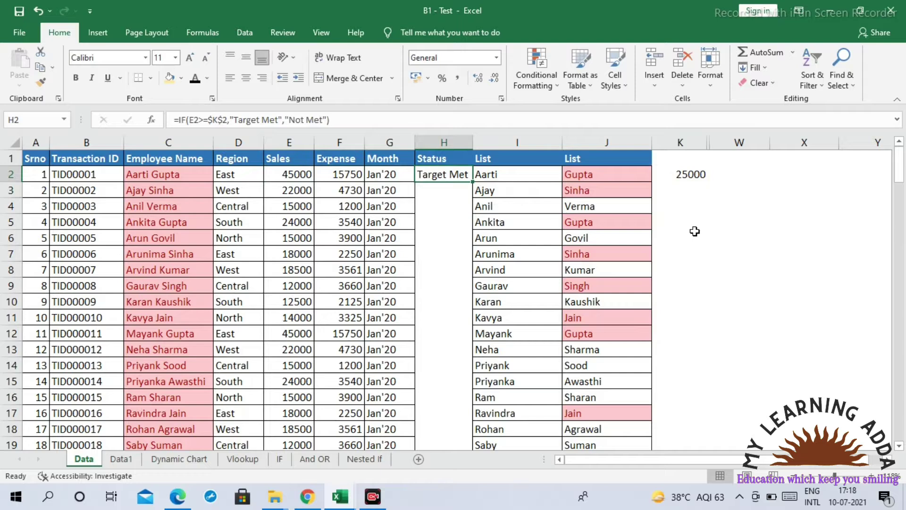
# Copy the Status formula from H2 into H3
pyautogui.hotkey('ctrl', 'c')
pyautogui.press('Down')
pyautogui.press('Return')
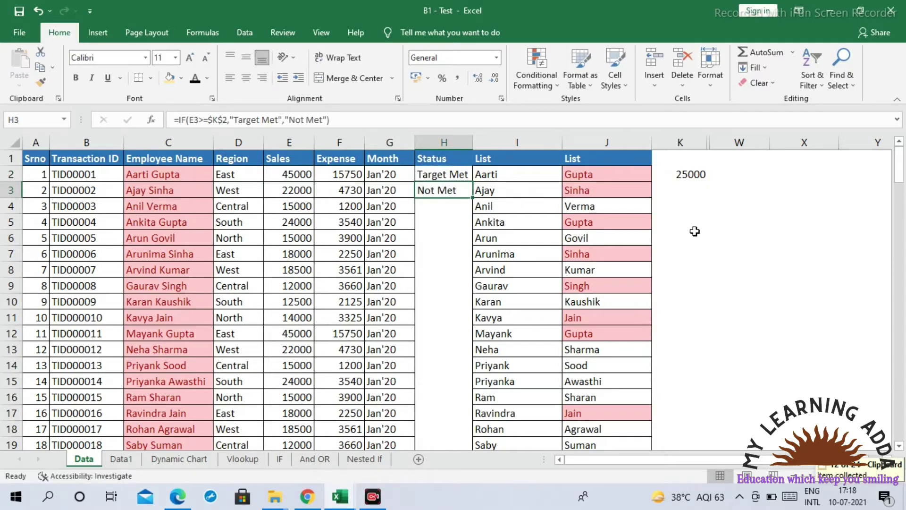
# Compare the Status results in H3 and H2 with the sales figures in E3 and E2
pyautogui.press('Left')
pyautogui.press('Left')
pyautogui.press('Left')
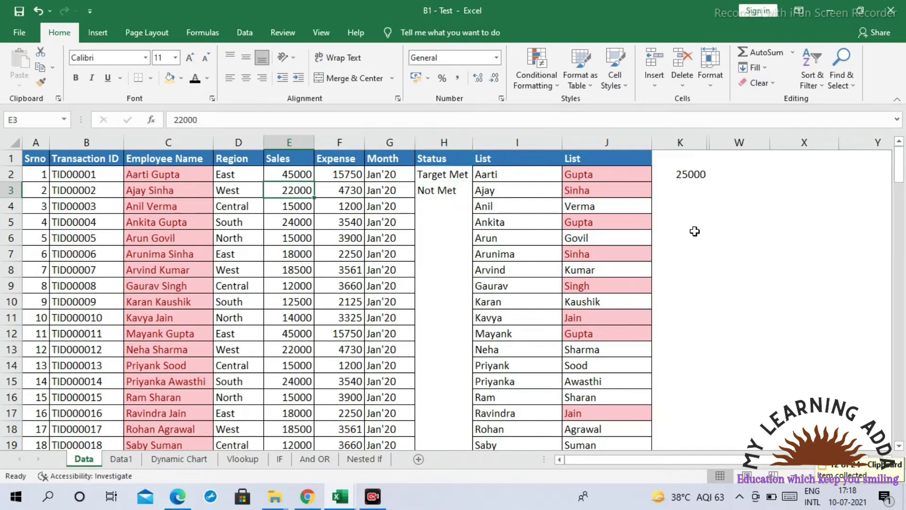
pyautogui.press('Right')
pyautogui.press('Right')
pyautogui.press('Right')
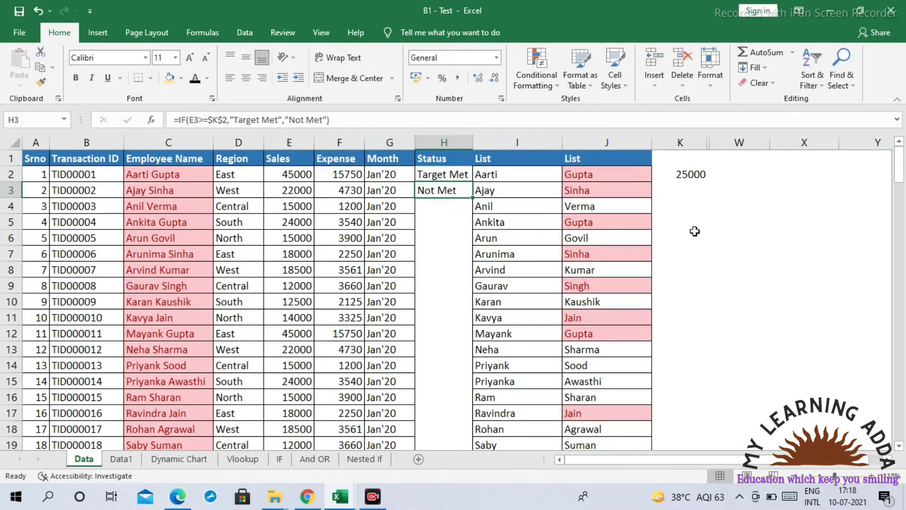
pyautogui.press('Up')
pyautogui.press('Left')
pyautogui.press('Left')
pyautogui.press('Left')
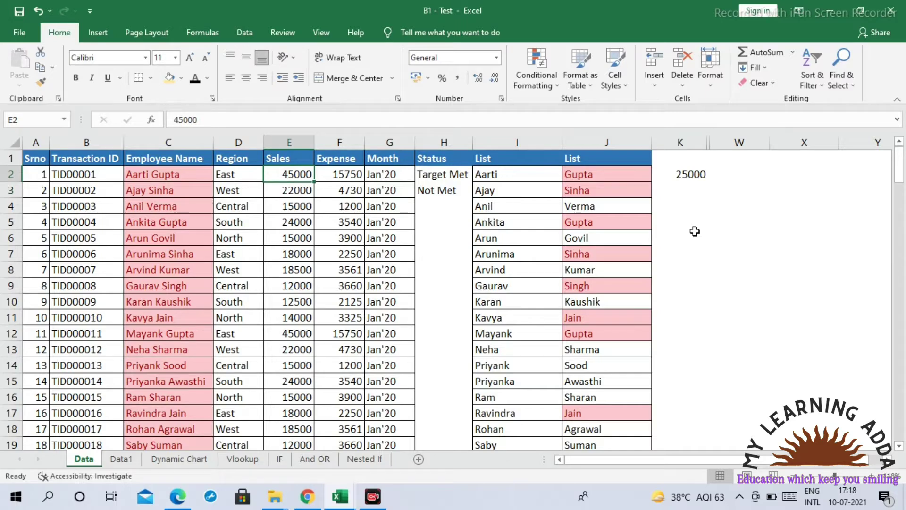
pyautogui.press('Right')
pyautogui.press('Right')
pyautogui.press('Right')
pyautogui.press('Down')
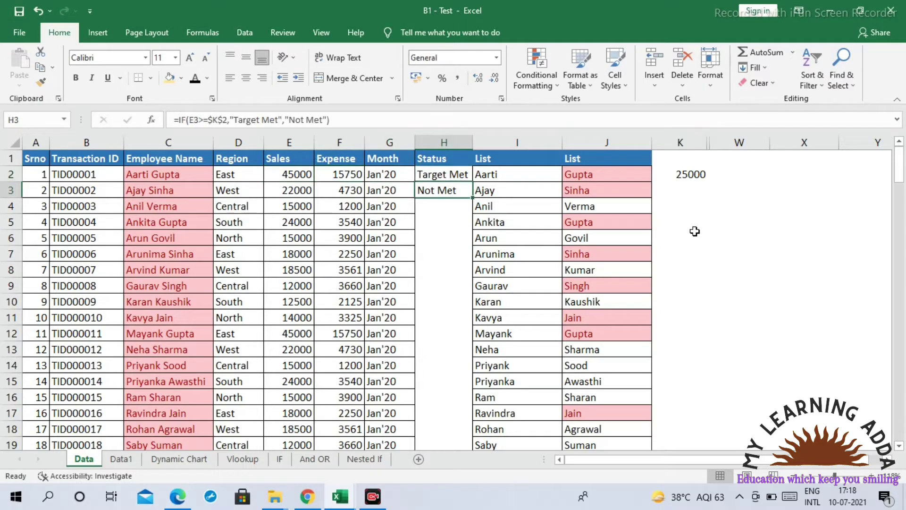
# Copy the Status formula from H3 down through H127 so every record has a Status result
pyautogui.hotkey('ctrl', 'c')
pyautogui.press('Left')
pyautogui.hotkey('ctrl', 'Down')
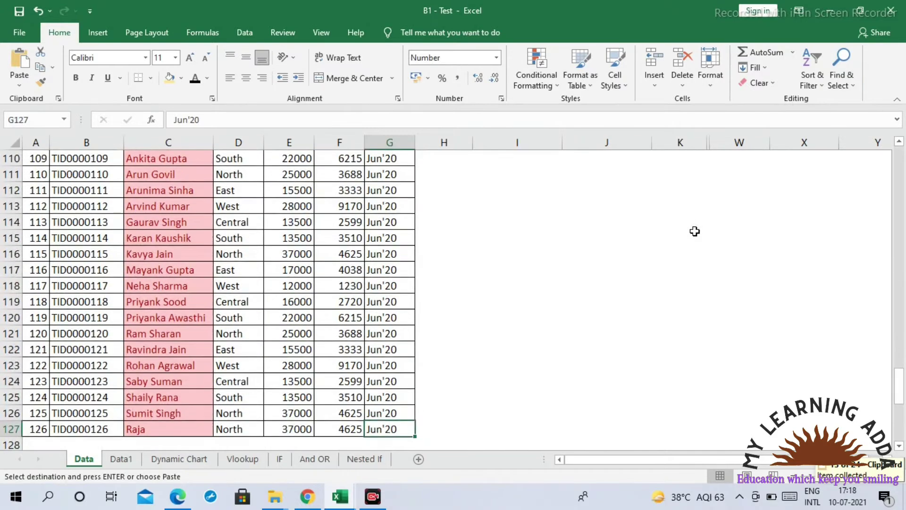
pyautogui.press('Right')
pyautogui.hotkey('ctrl', 'shift', 'Up')
pyautogui.hotkey('ctrl', 'v')
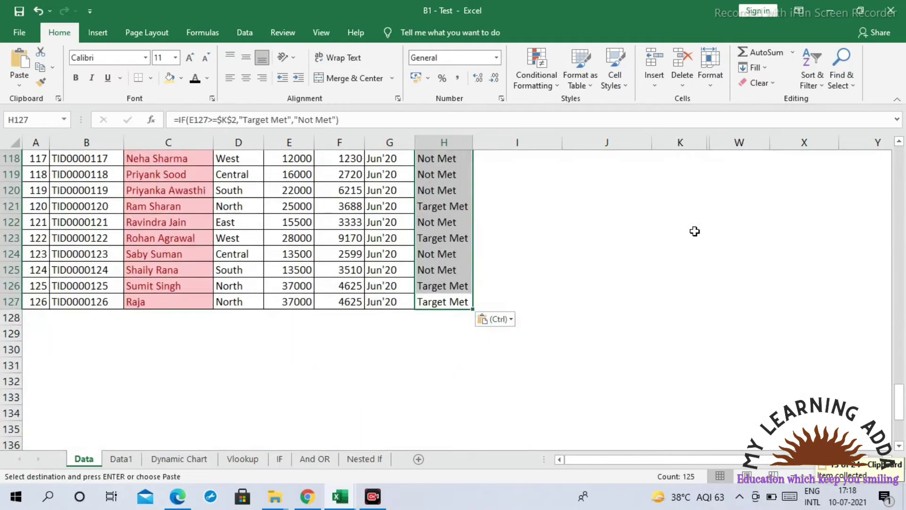
pyautogui.hotkey('ctrl', 'Up')
pyautogui.press('Down')
pyautogui.press('Up')
pyautogui.press('Down')
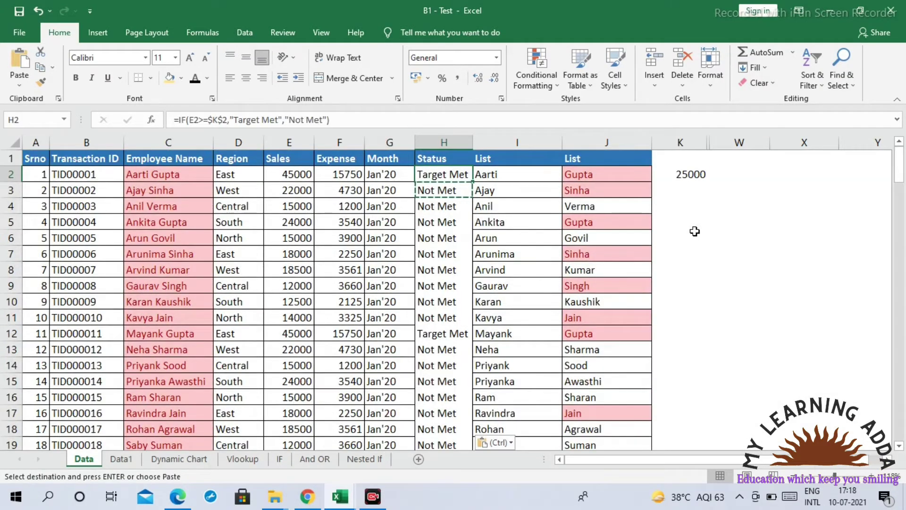
pyautogui.press('ctrl')
pyautogui.press('Escape')
pyautogui.press('Escape')
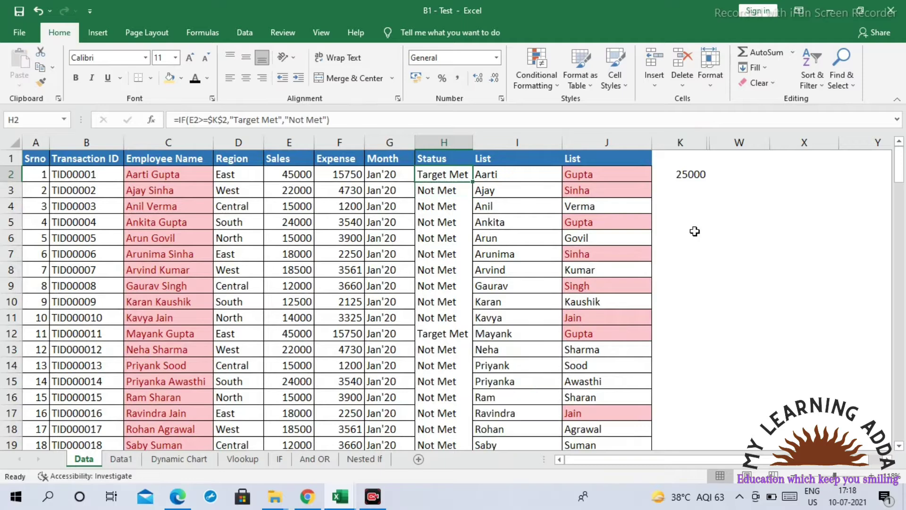
# Turn on filtering for the data table's header row
pyautogui.press('Up')
pyautogui.hotkey('alt', 'd')
pyautogui.press('f')
pyautogui.press('f')
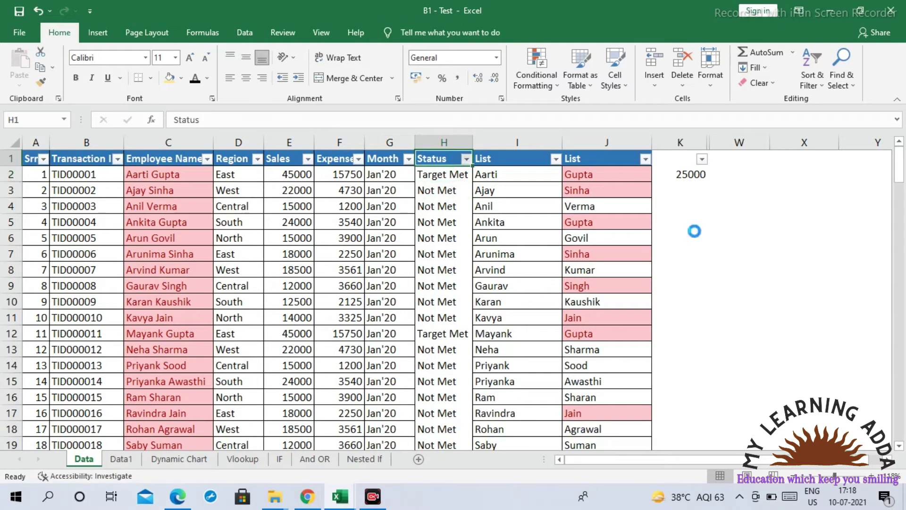
# Filter the Status column to show only the Not Met records
pyautogui.hotkey('alt', 'Down')
pyautogui.press('Down')
pyautogui.press('Down')
pyautogui.press('Down')
pyautogui.press('Down')
pyautogui.press('Down')
pyautogui.press('space')
pyautogui.press('Down')
pyautogui.press('space')
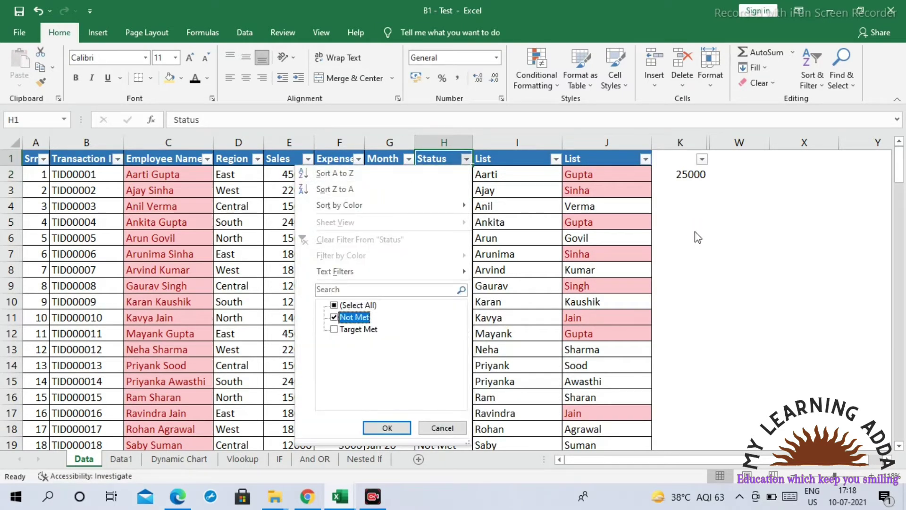
pyautogui.press('Return')
# Look through the filtered Status column and return to its header
pyautogui.press('Down')
pyautogui.hotkey('shift', 'pagedown')
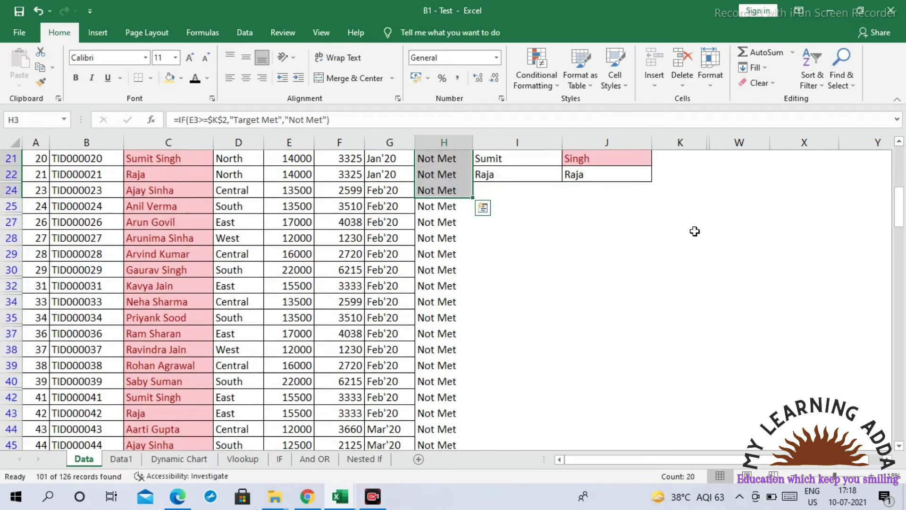
pyautogui.press('Down')
pyautogui.press('Up')
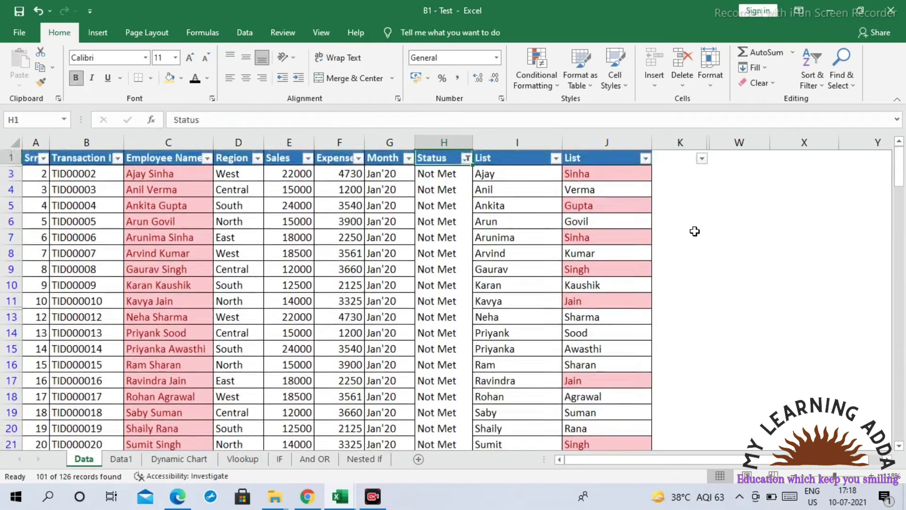
pyautogui.hotkey('ctrl', 'shift', 'Down')
pyautogui.press('Up')
# Examine the sales values listed in the Sales column's filter for the Not Met records, keeping all values selected
pyautogui.press('Left')
pyautogui.press('Left')
pyautogui.press('Left')
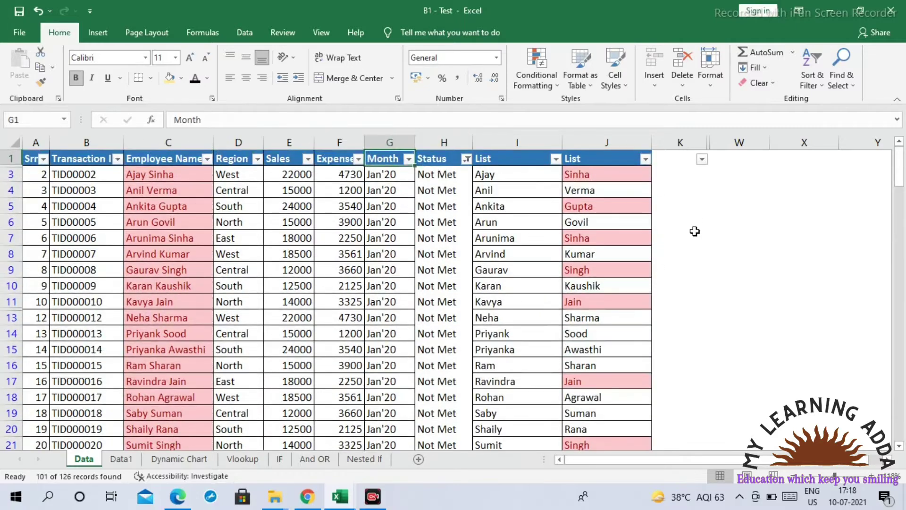
pyautogui.press('Right')
pyautogui.press('Left')
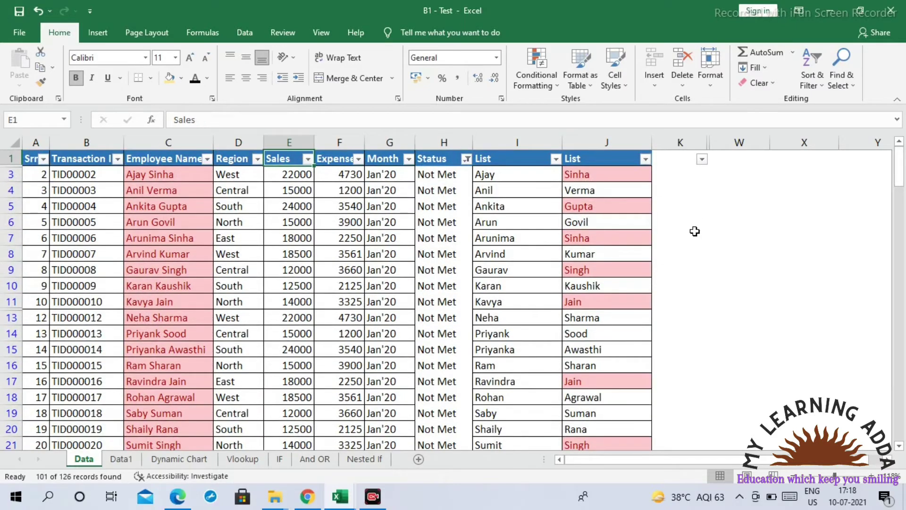
pyautogui.hotkey('alt', 'Down')
pyautogui.press('Down')
pyautogui.press('Down')
pyautogui.press('Down')
pyautogui.press('Down')
pyautogui.press('Down')
pyautogui.press('Down')
pyautogui.press('Down')
pyautogui.press('Down')
pyautogui.press('Down')
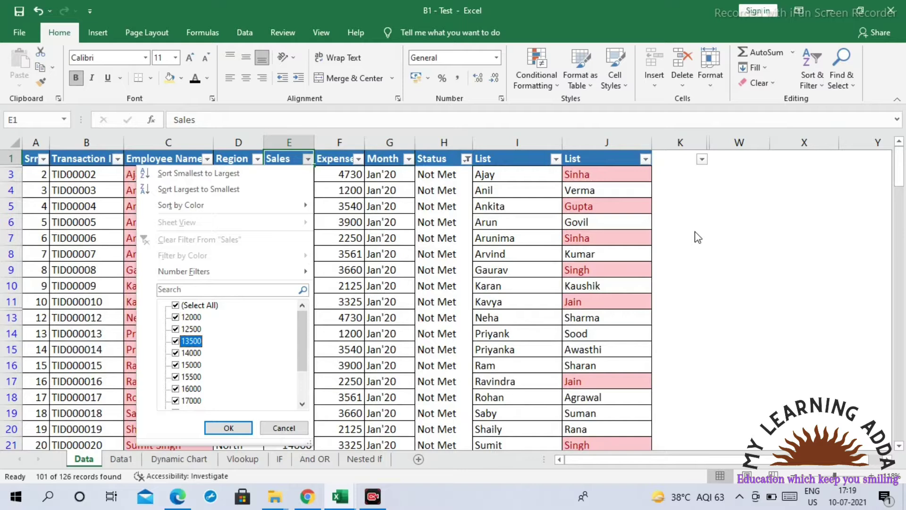
pyautogui.scroll(-2, 260, 330)
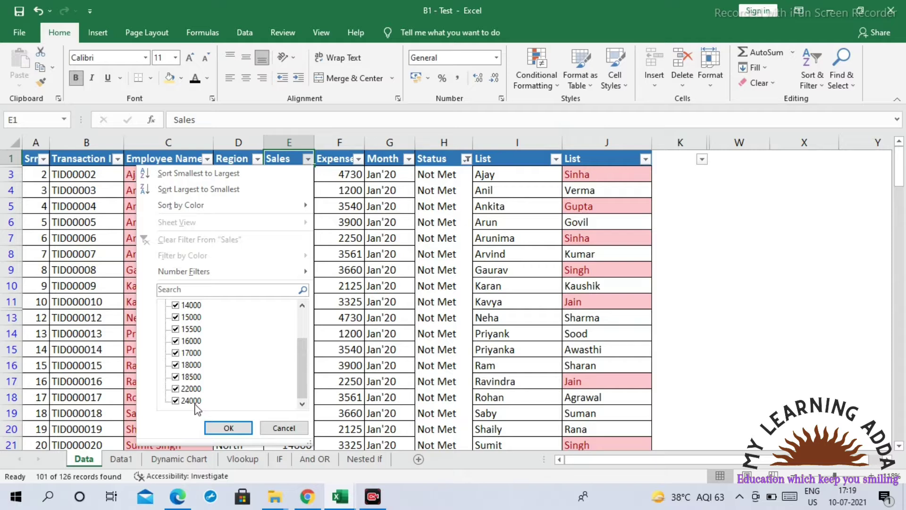
pyautogui.click(228, 428)
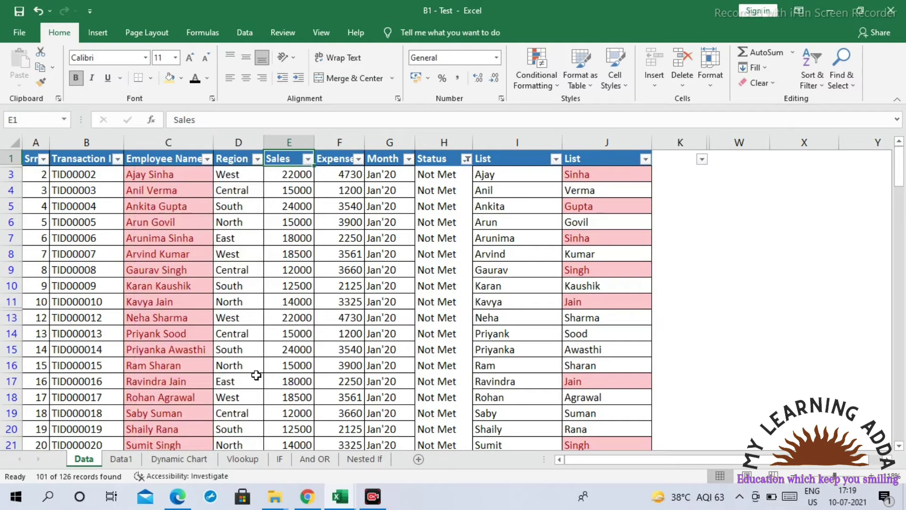
# Filter the Status column to Target Met only and examine the sales values offered in the Sales filter
pyautogui.click(466, 160)
pyautogui.click(334, 329)
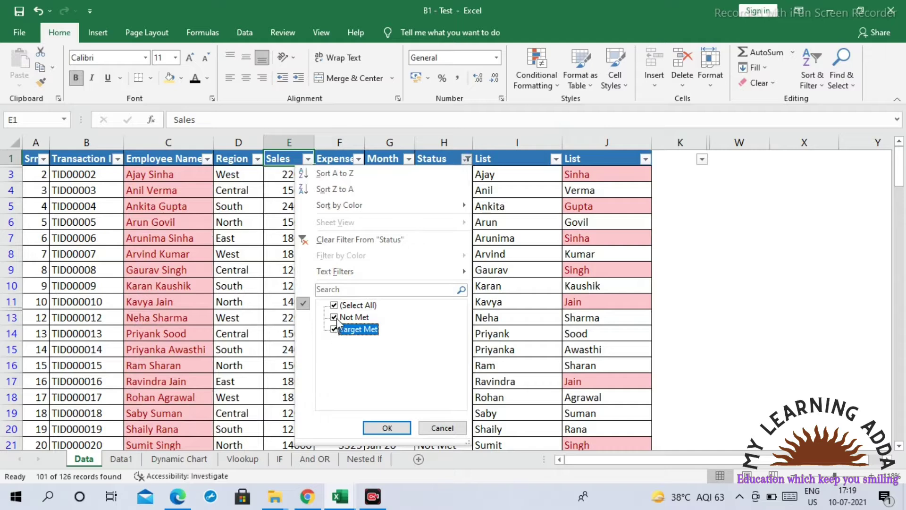
pyautogui.click(334, 317)
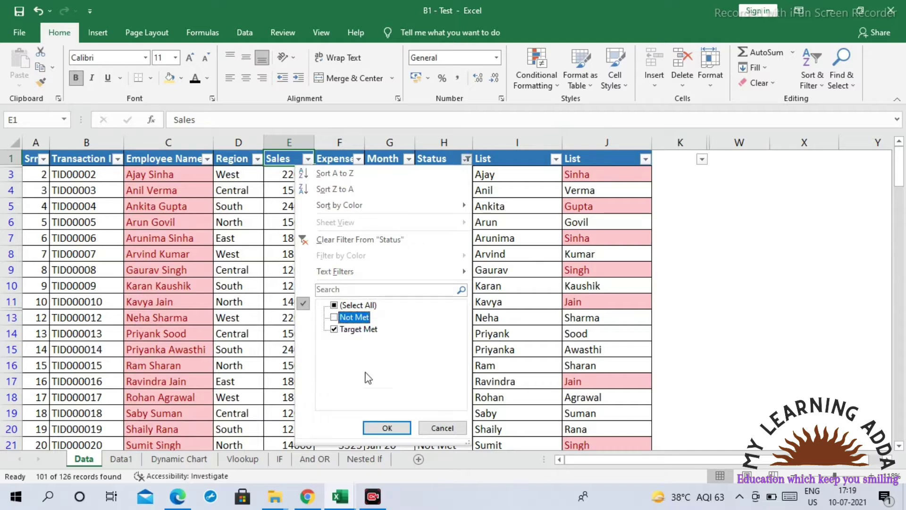
pyautogui.click(386, 427)
pyautogui.click(308, 159)
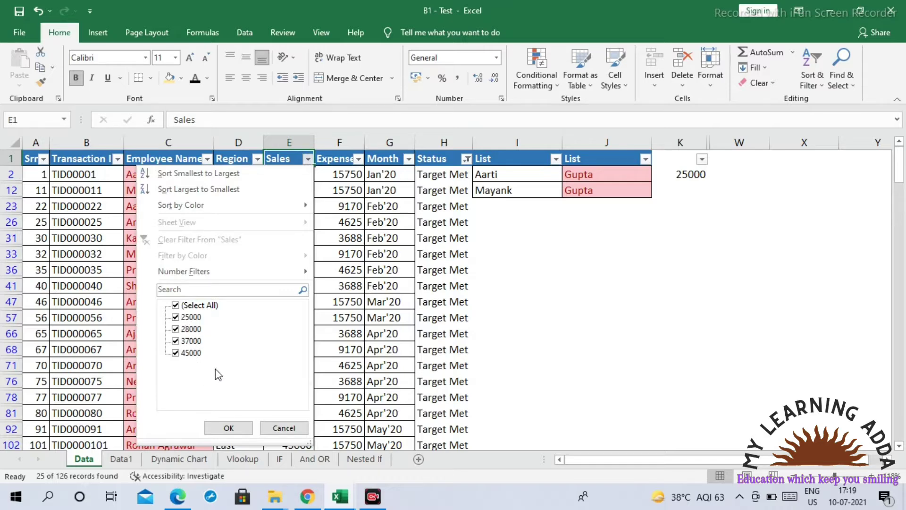
pyautogui.click(283, 428)
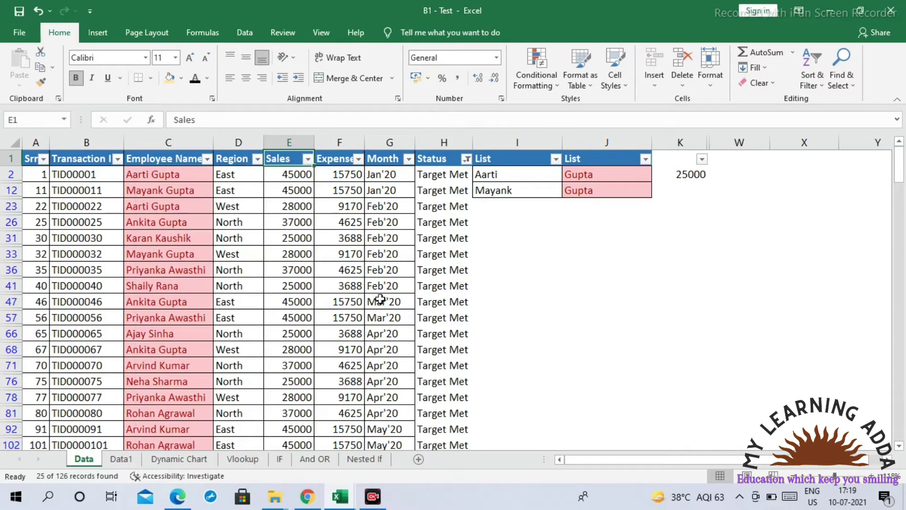
# Remove the filters from the table so all records are shown
pyautogui.hotkey('alt', 'd')
pyautogui.press('f')
pyautogui.press('f')
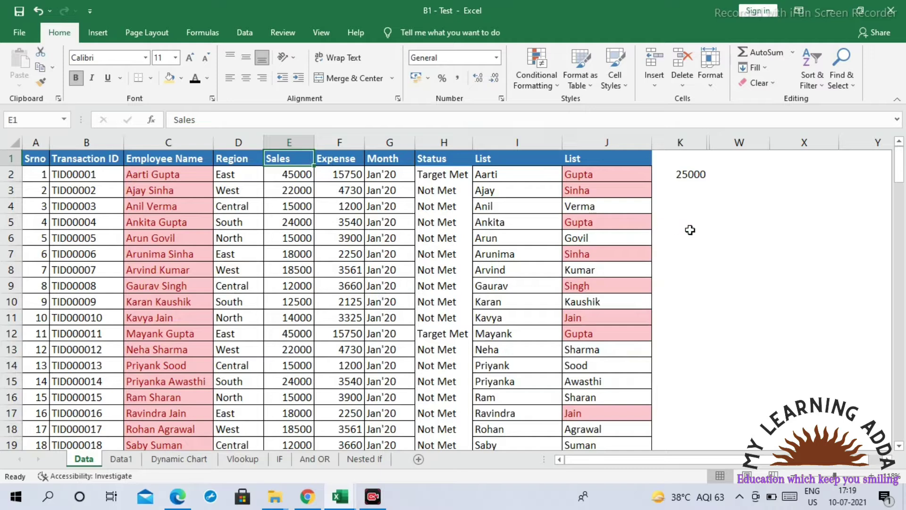
pyautogui.click(686, 235)
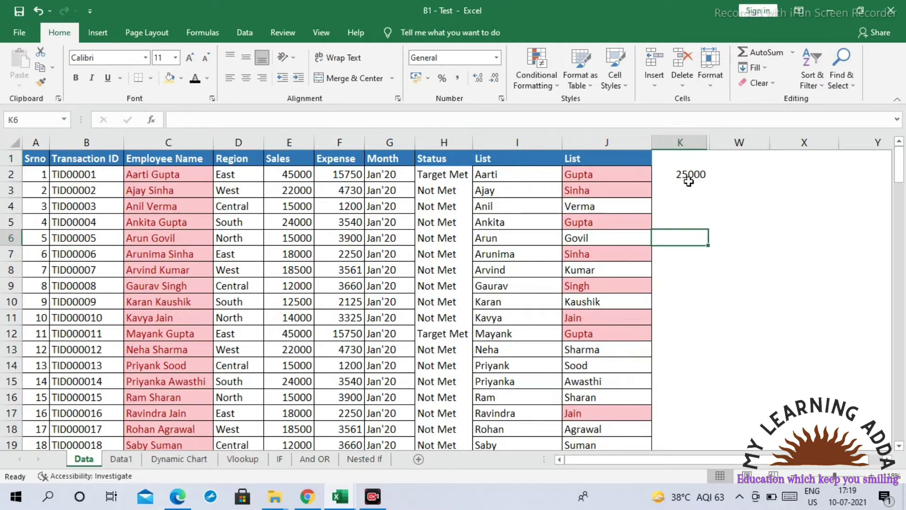
pyautogui.click(689, 177)
pyautogui.click(683, 243)
pyautogui.click(682, 226)
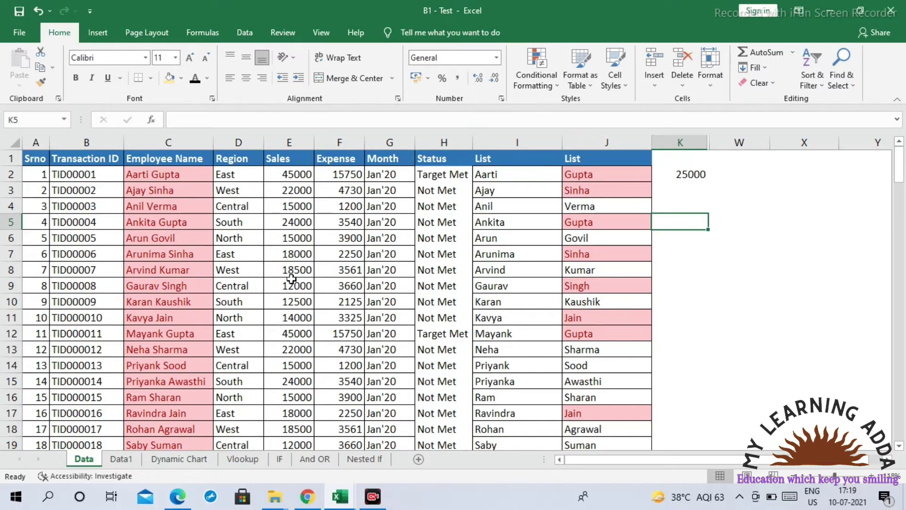
# Copy the employee name from C7 into K6 and auto-fit the width of column K
pyautogui.click(180, 255)
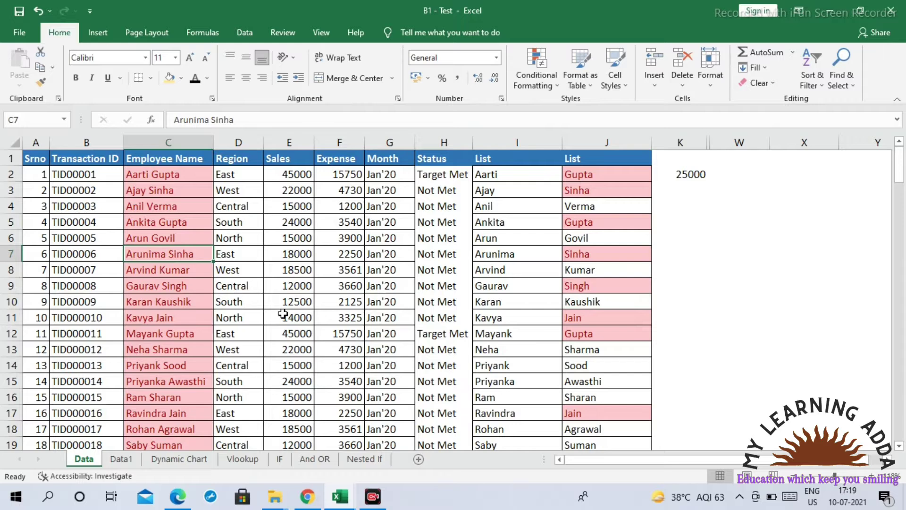
pyautogui.hotkey('ctrl', 'c')
pyautogui.click(679, 238)
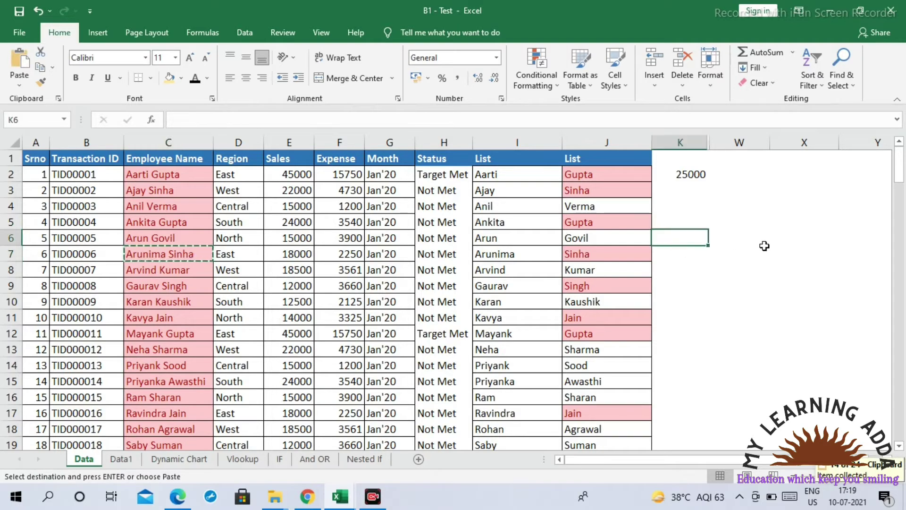
pyautogui.press('Return')
pyautogui.press('Up')
pyautogui.press('Right')
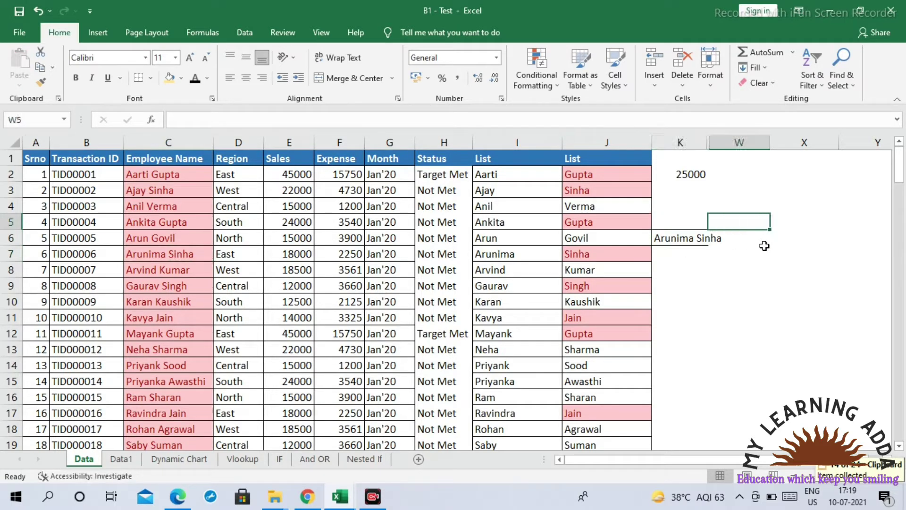
pyautogui.click(763, 240)
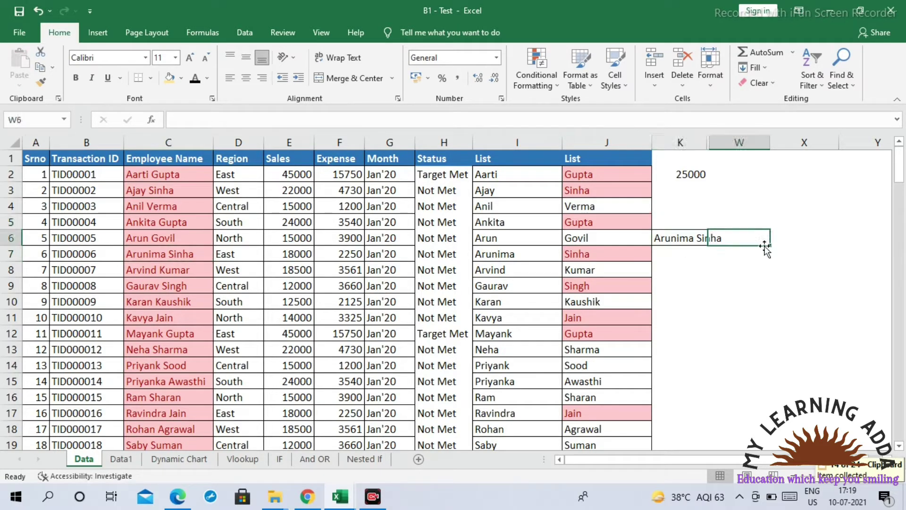
pyautogui.doubleClick(704, 141)
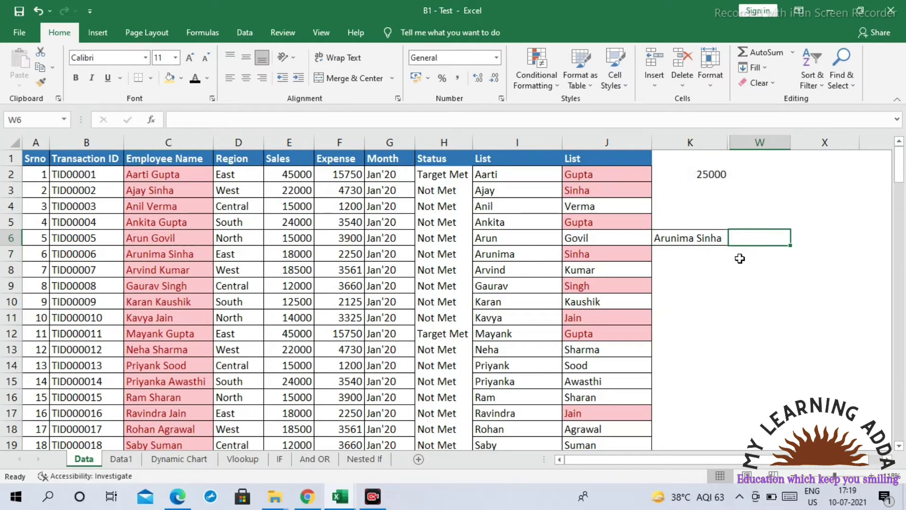
# Enter a SUMIF formula in W6 with range C:E, criteria K6 and sum range E:E
pyautogui.write('=sum')
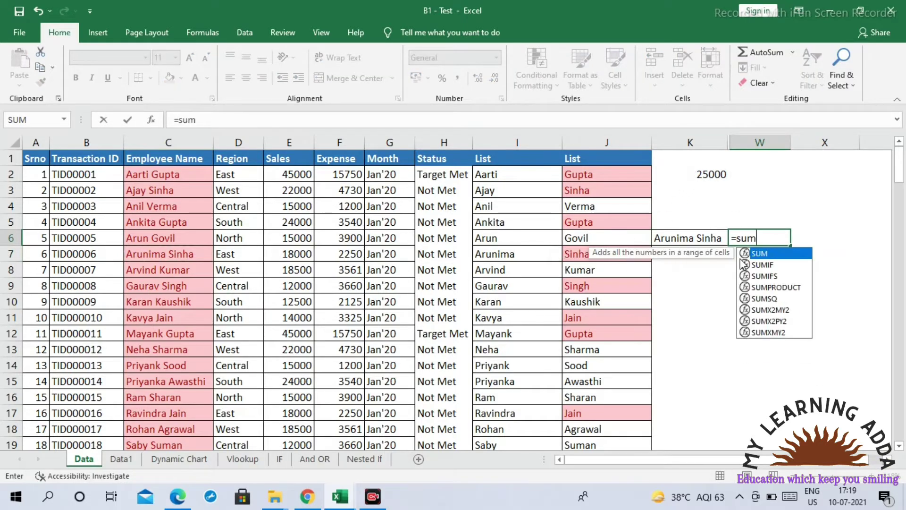
pyautogui.doubleClick(744, 265)
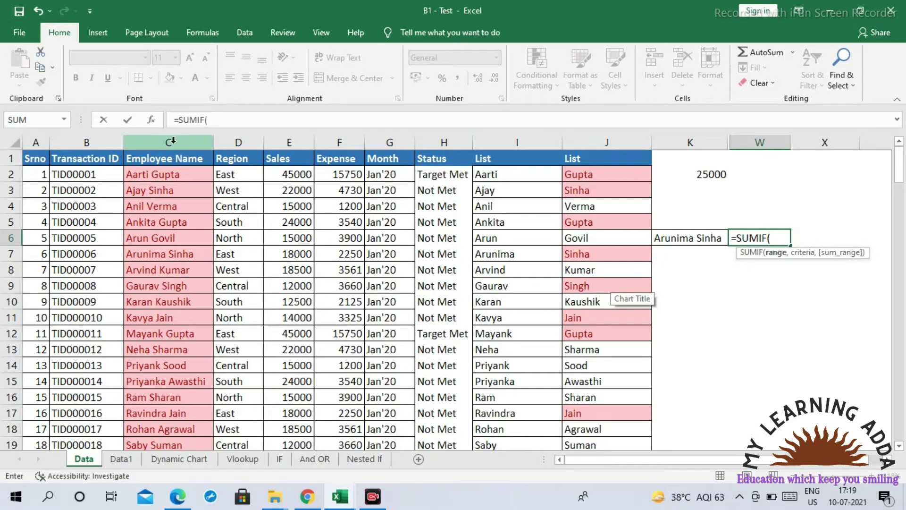
pyautogui.moveTo(171, 141); pyautogui.dragTo(288, 150)
pyautogui.write(',')
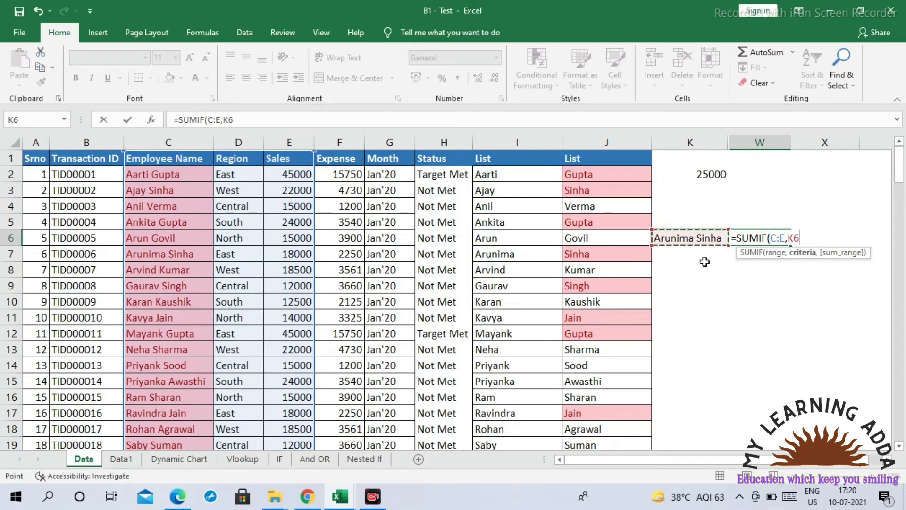
pyautogui.write(',')
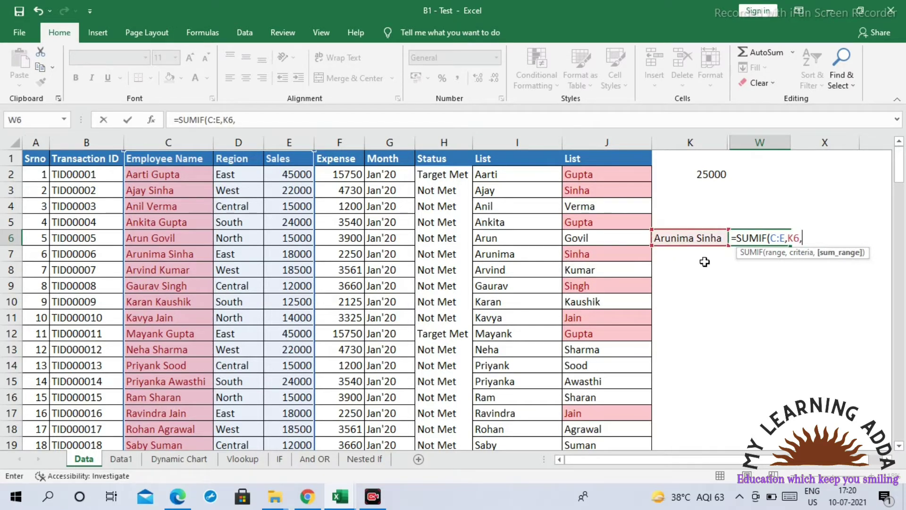
pyautogui.click(301, 143)
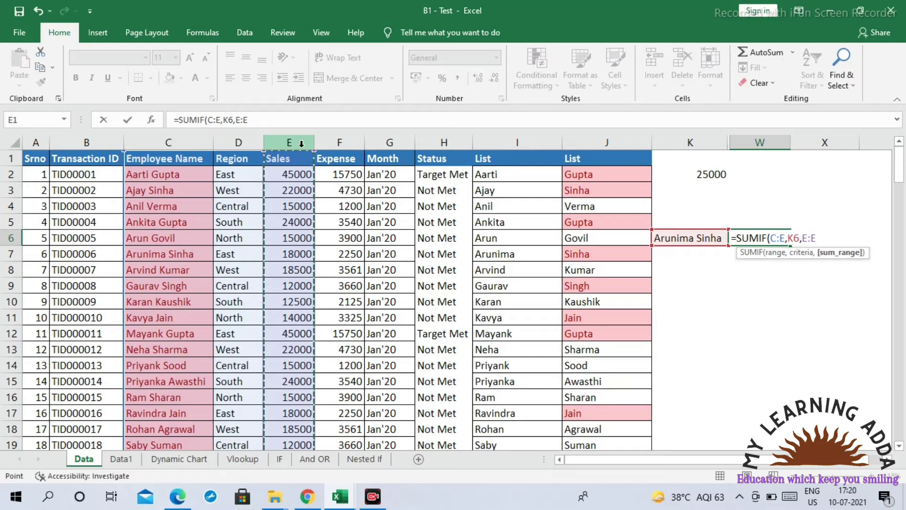
pyautogui.write(')')
pyautogui.press('Return')
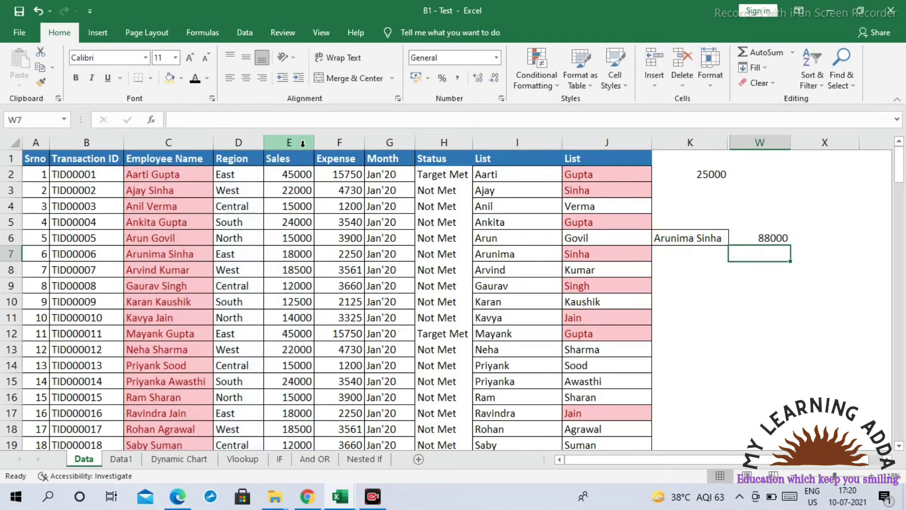
# Review the employee name in K6 and the SUMIF formula in W6, and turn on filters for the table's header row
pyautogui.click(708, 243)
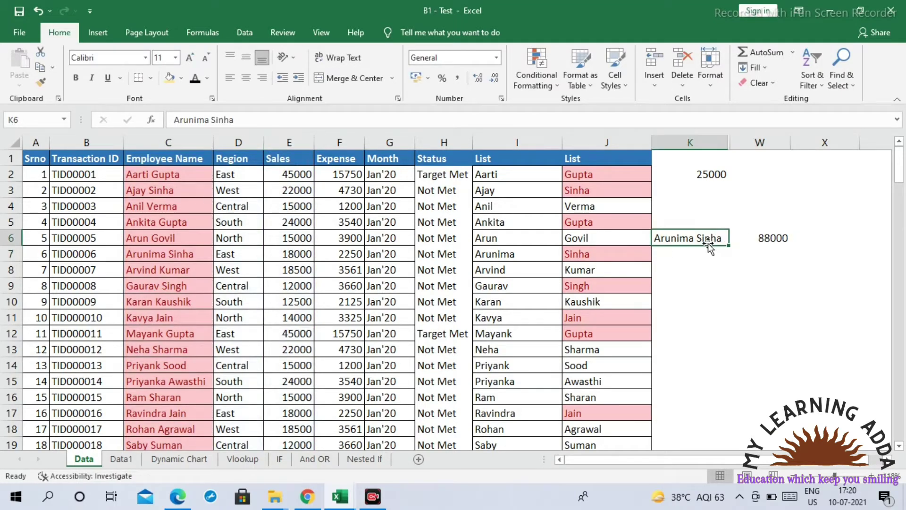
pyautogui.click(774, 238)
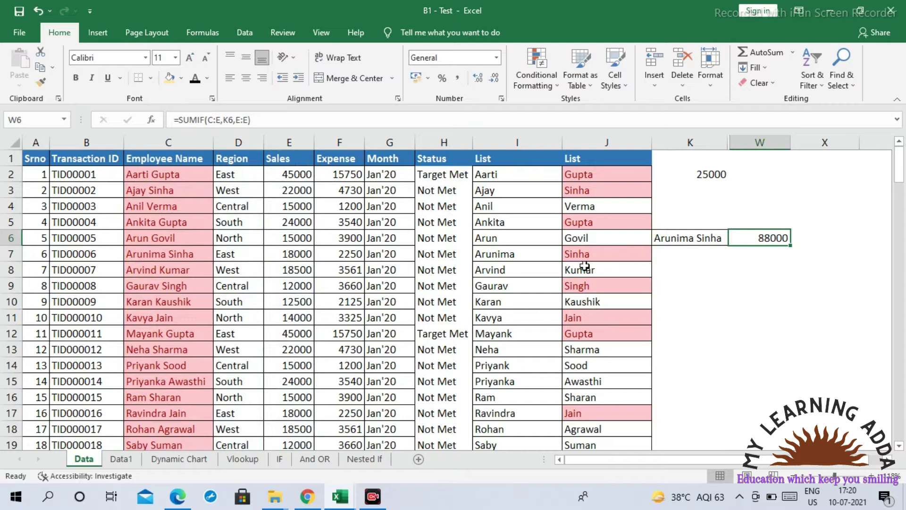
pyautogui.click(201, 164)
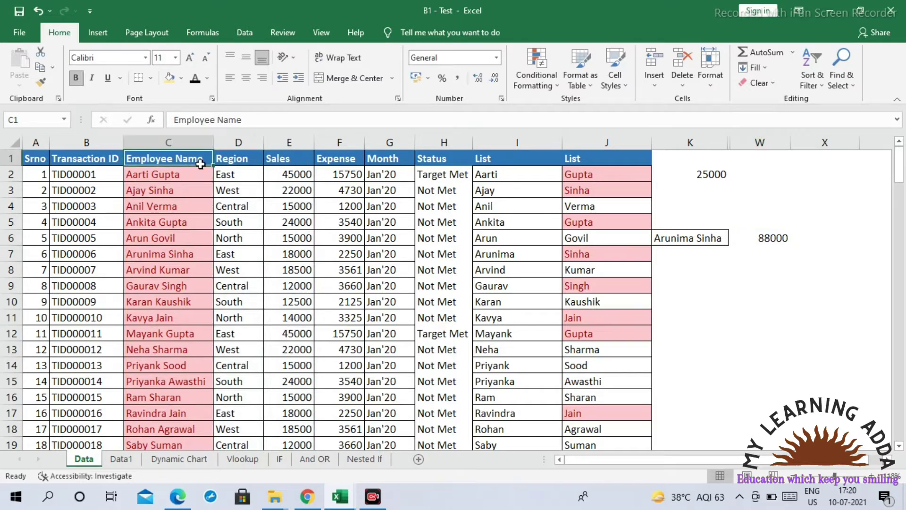
pyautogui.hotkey('shift', 'space')
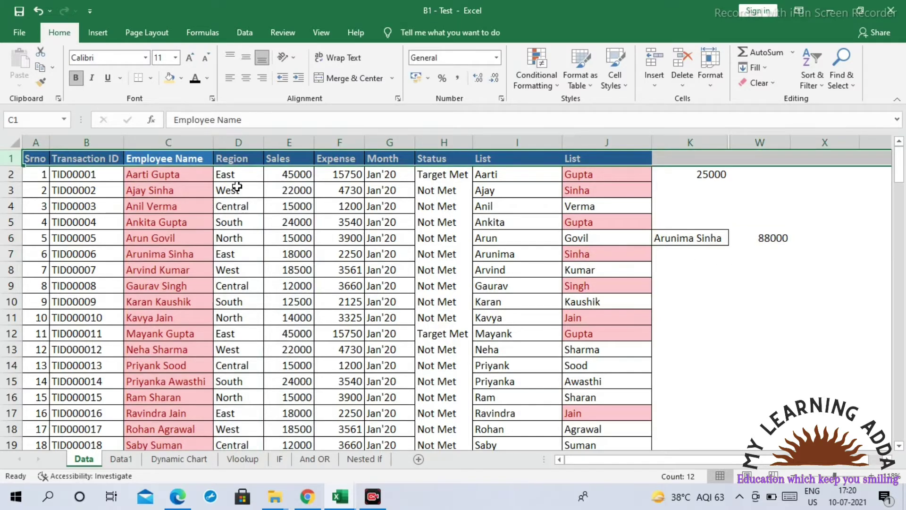
pyautogui.click(201, 184)
pyautogui.click(196, 157)
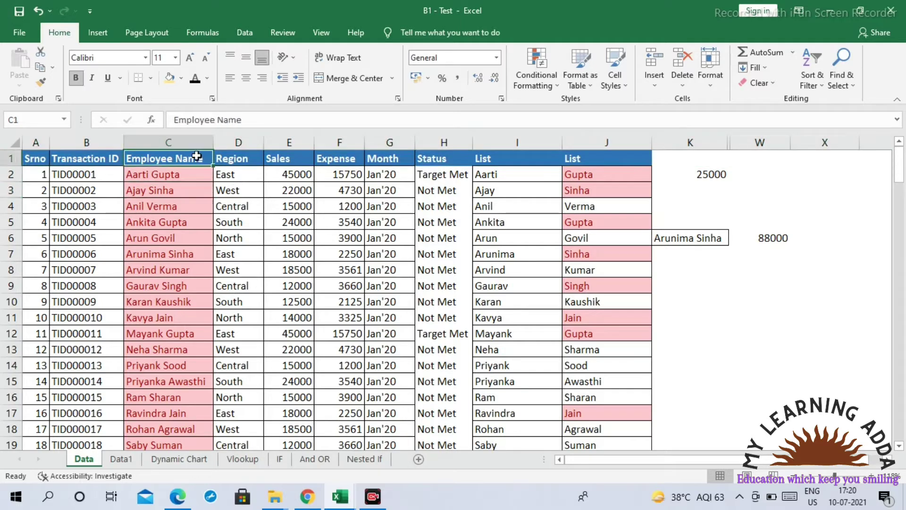
pyautogui.hotkey('ctrl', 'shift', 'l')
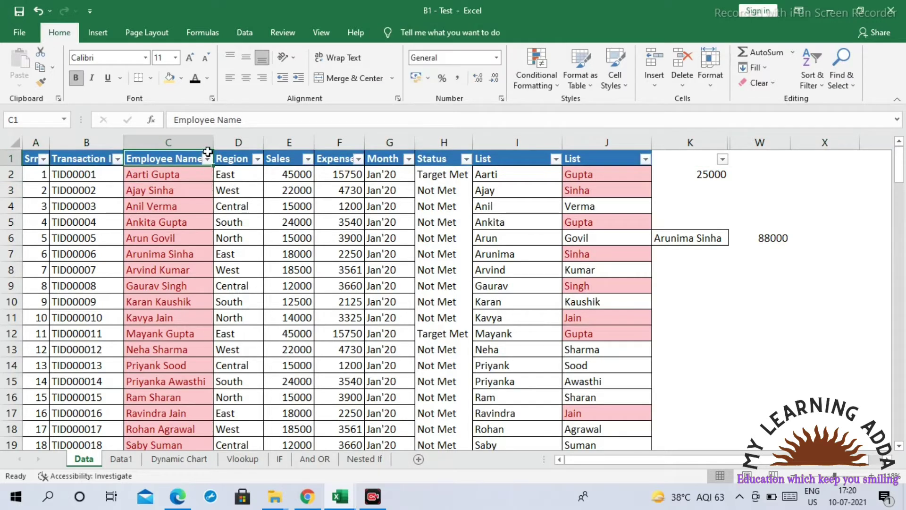
# Filter the Employee Name column to the employee in K6 and select the visible Sales cells to check their sum
pyautogui.click(207, 160)
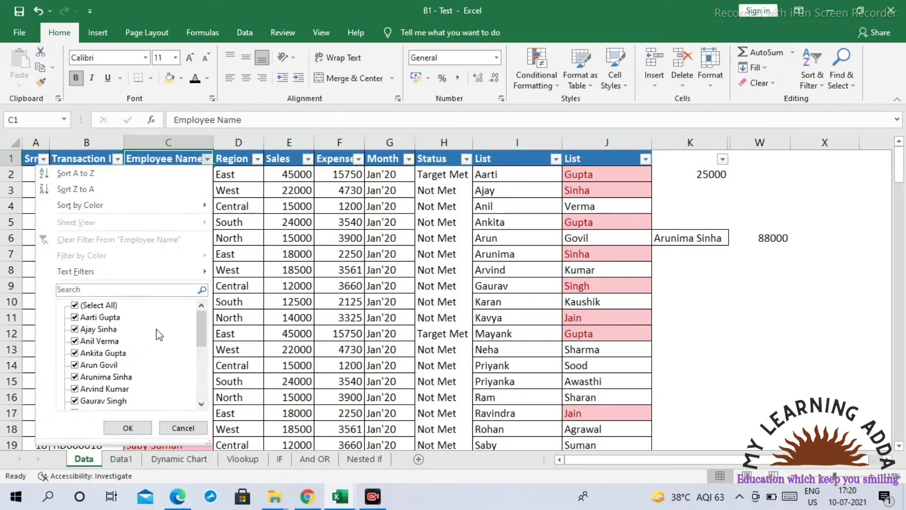
pyautogui.click(85, 306)
pyautogui.click(75, 376)
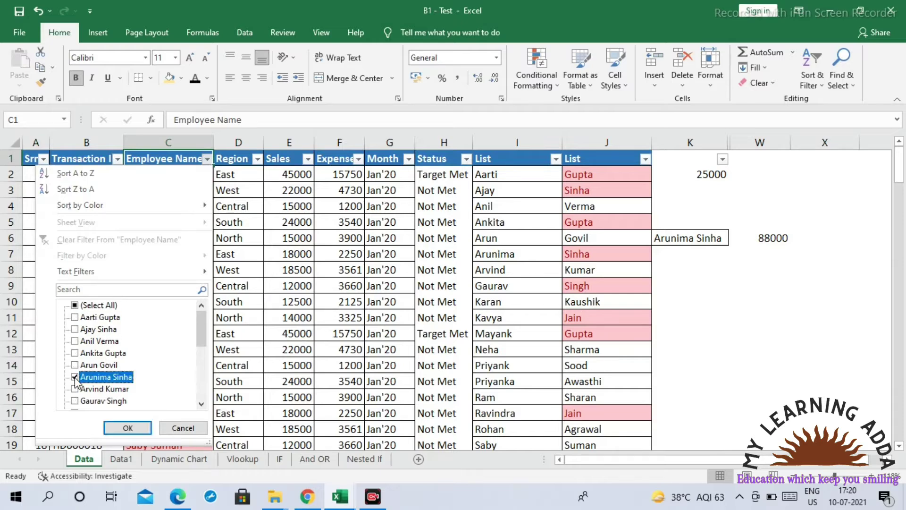
pyautogui.click(127, 428)
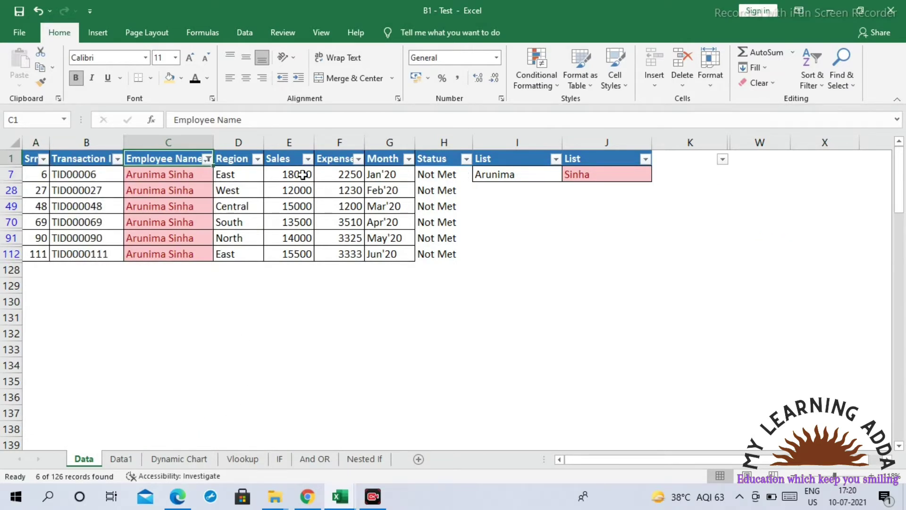
pyautogui.moveTo(300, 172); pyautogui.dragTo(305, 255)
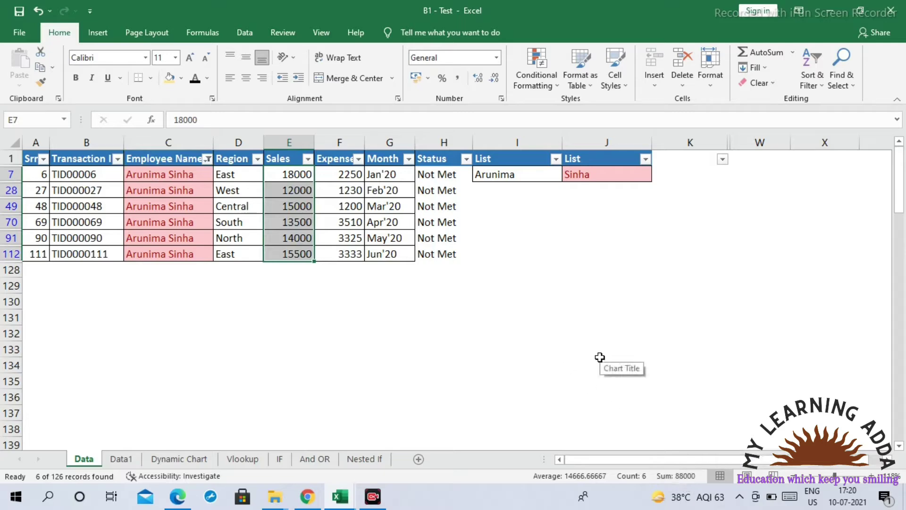
# Remove the Employee Name filter and the filter controls so all records are shown
pyautogui.hotkey('alt', 'd')
pyautogui.press('f')
pyautogui.press('f')
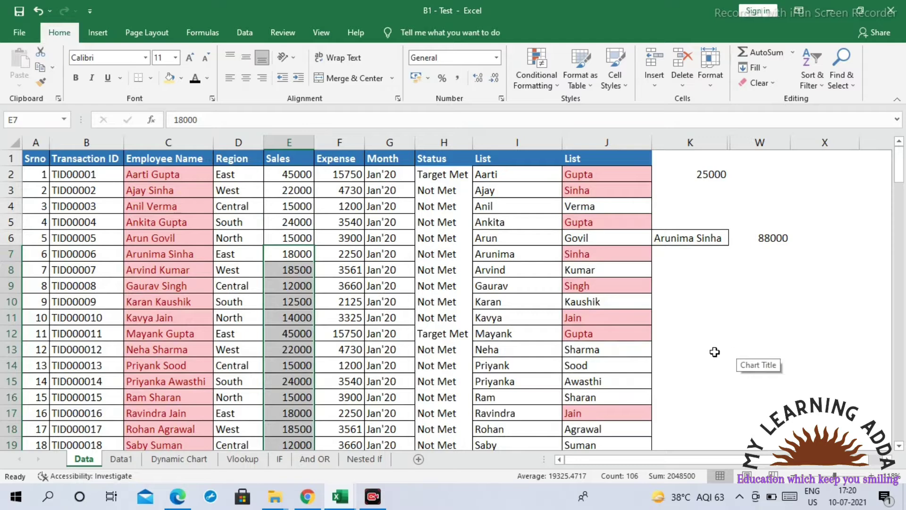
pyautogui.click(707, 282)
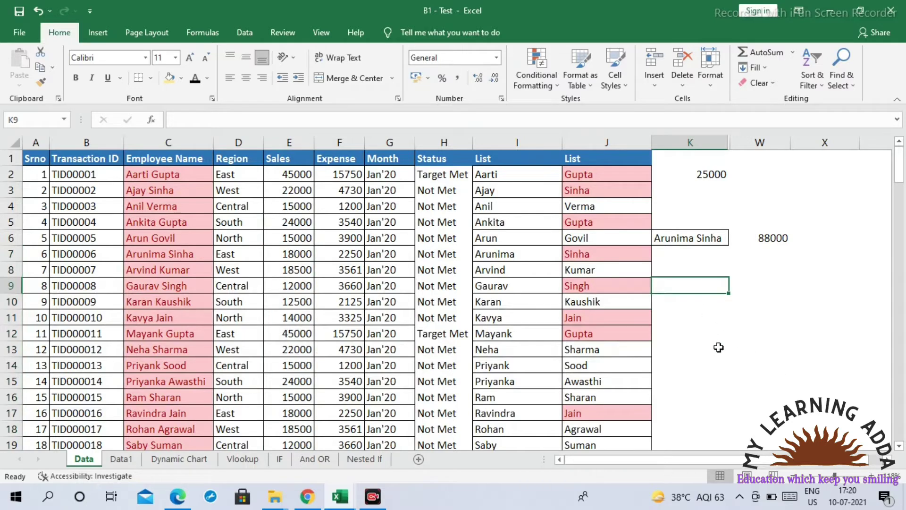
pyautogui.click(719, 347)
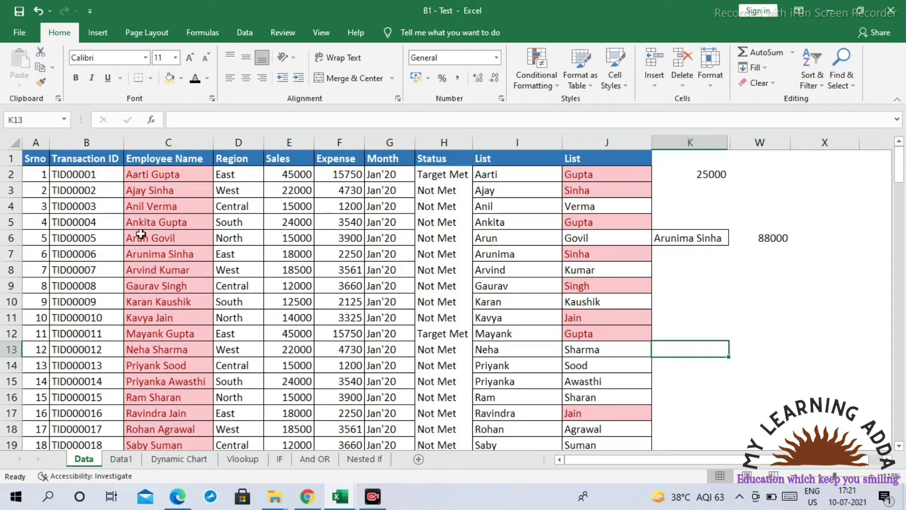
# Copy the transaction IDs in B4:B11 of the Data sheet
pyautogui.moveTo(90, 205); pyautogui.dragTo(83, 273)
pyautogui.click(100, 188)
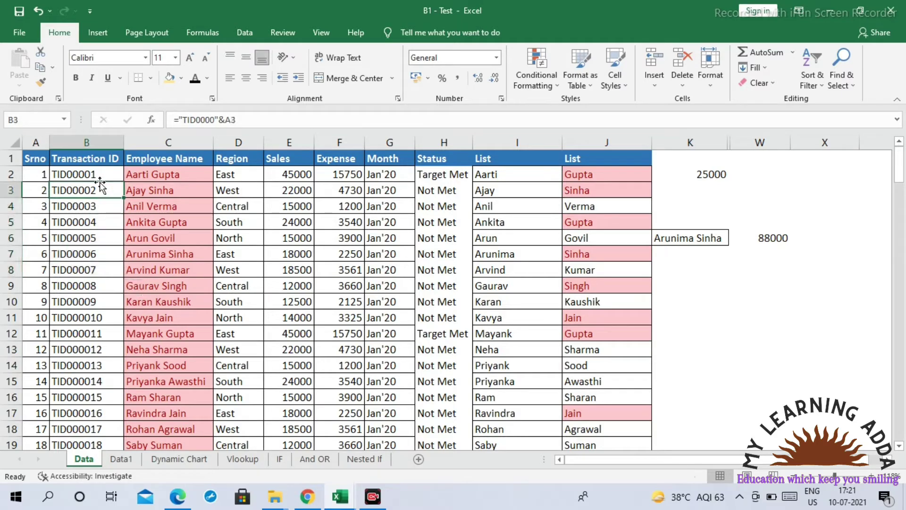
pyautogui.moveTo(79, 206); pyautogui.dragTo(84, 324)
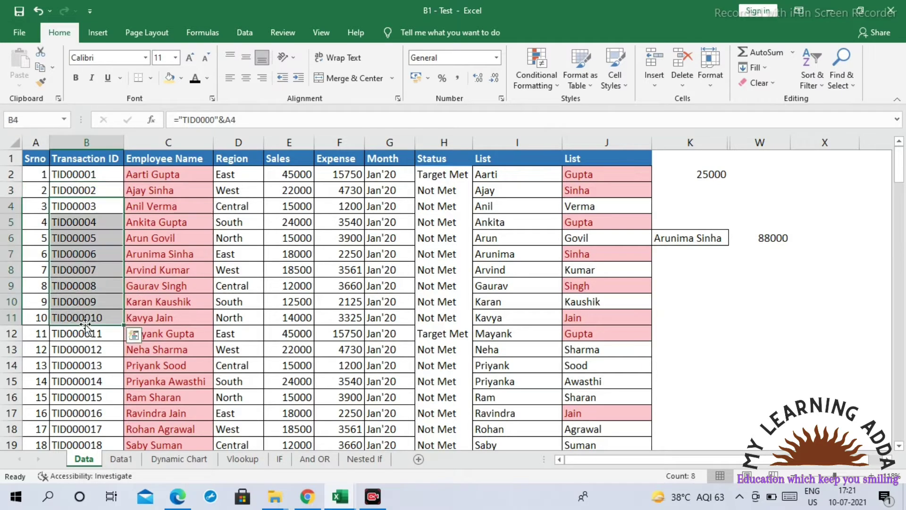
pyautogui.hotkey('ctrl', 'c')
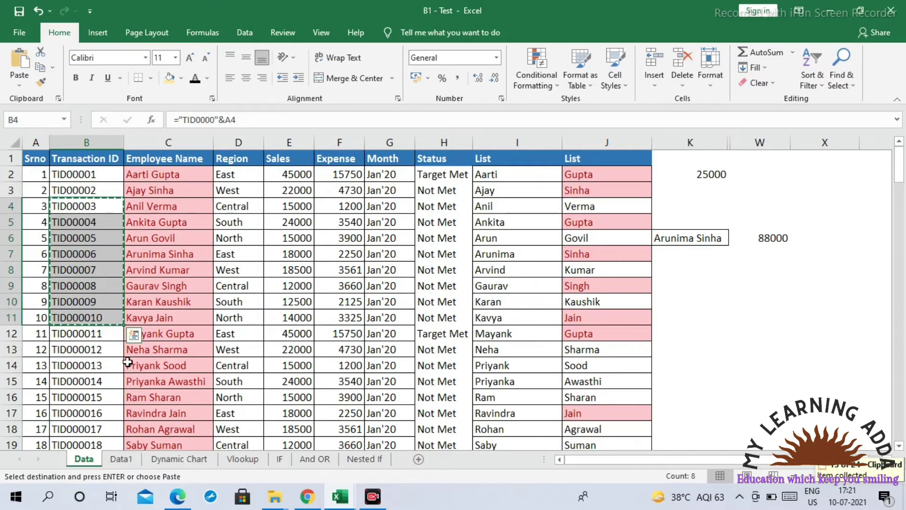
pyautogui.click(133, 334)
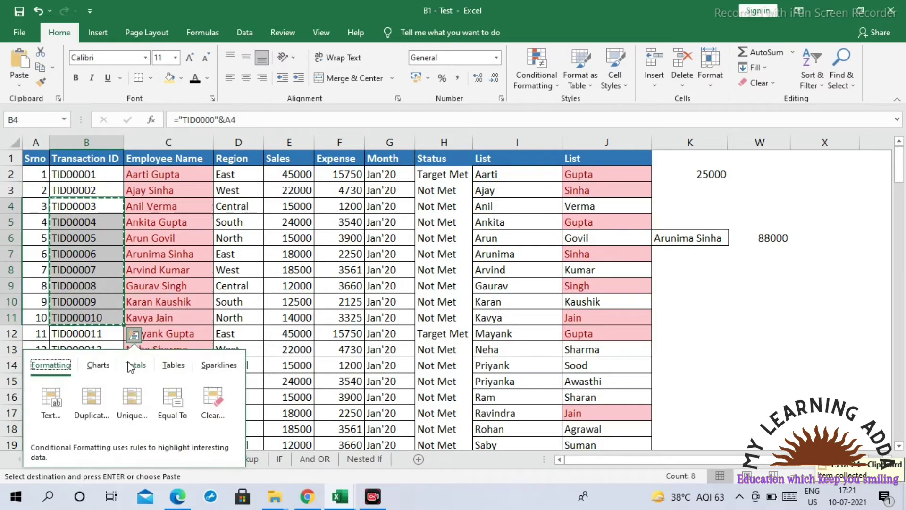
pyautogui.click(85, 205)
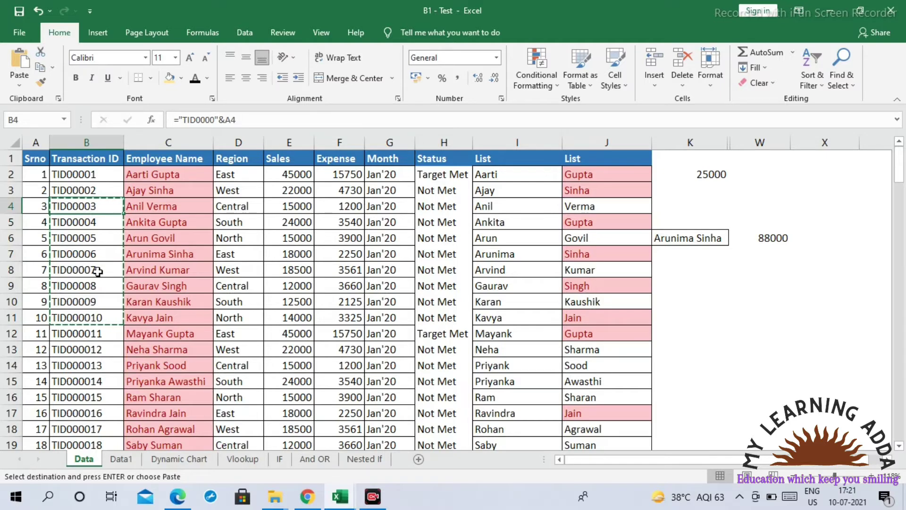
# Open a new blank workbook and paste the copied transaction IDs as values starting at A2
pyautogui.middleClick(345, 503)
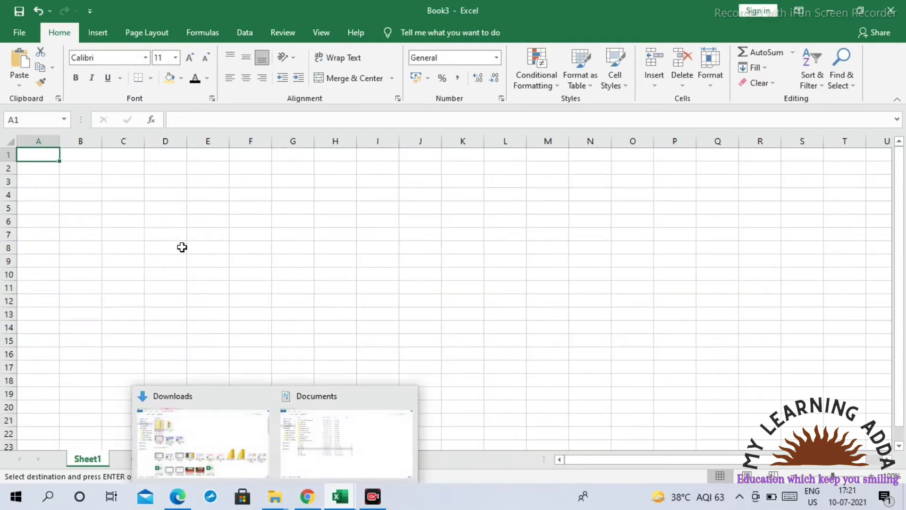
pyautogui.click(44, 169)
pyautogui.rightClick(44, 169)
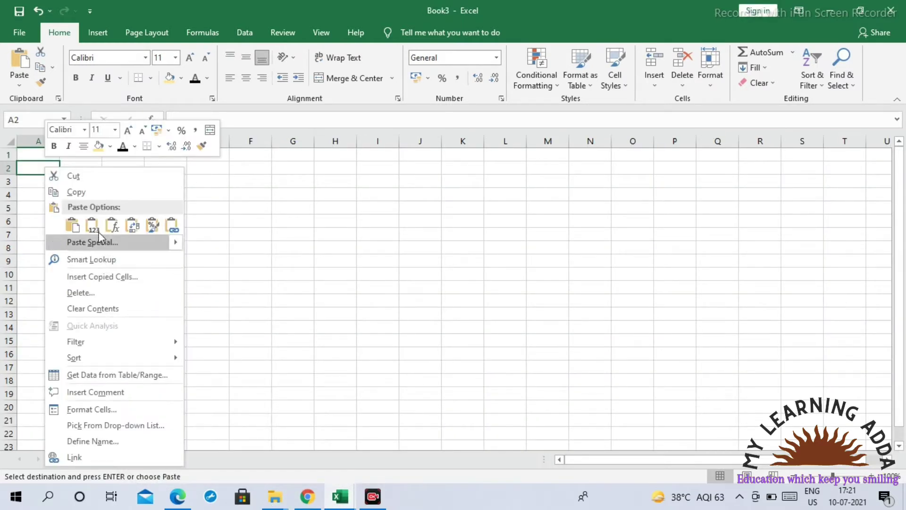
pyautogui.click(100, 229)
pyautogui.click(275, 282)
# Enter the header TID in A1 above the pasted transaction IDs
pyautogui.click(47, 157)
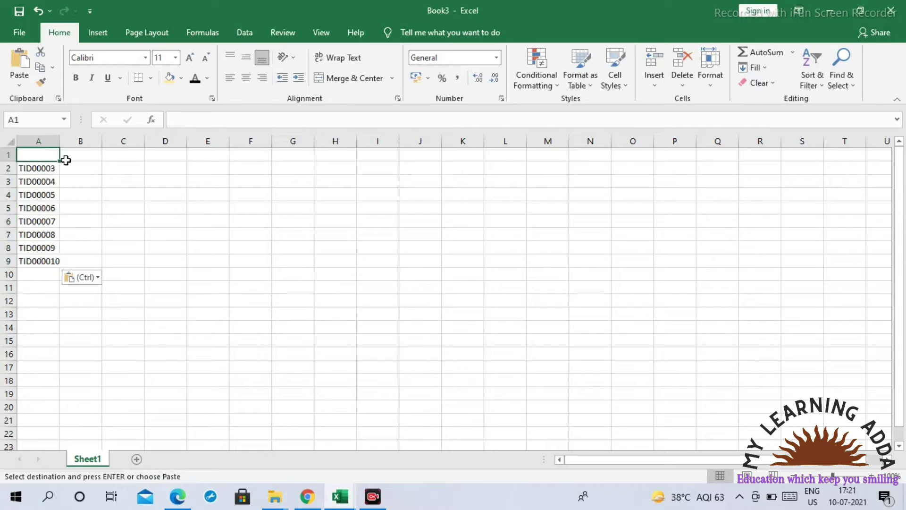
pyautogui.write('TID')
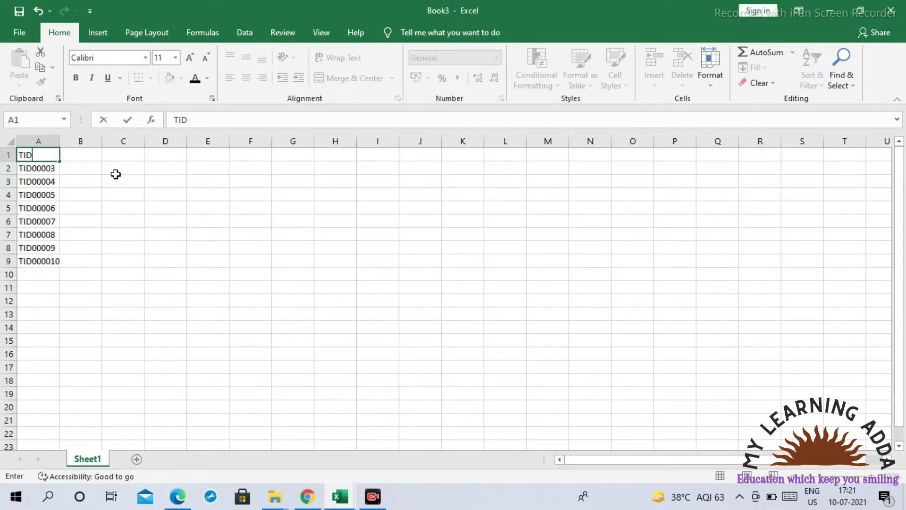
pyautogui.press('Return')
# Start a VLOOKUP formula in B2 with A2 as the lookup value
pyautogui.press('Tab')
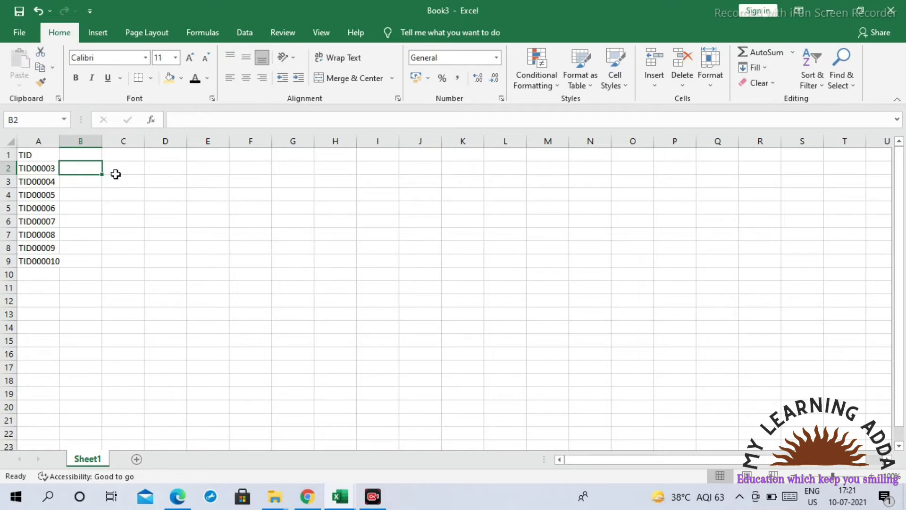
pyautogui.write('=vl')
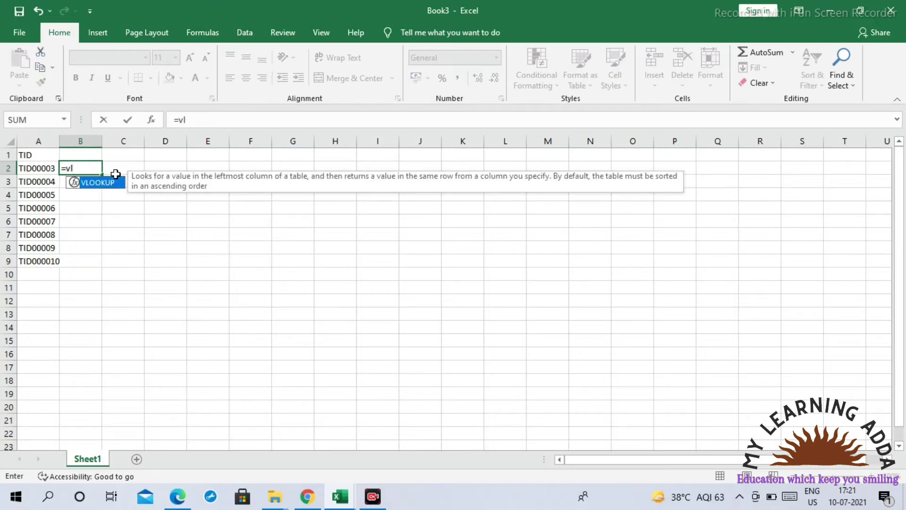
pyautogui.press('Tab')
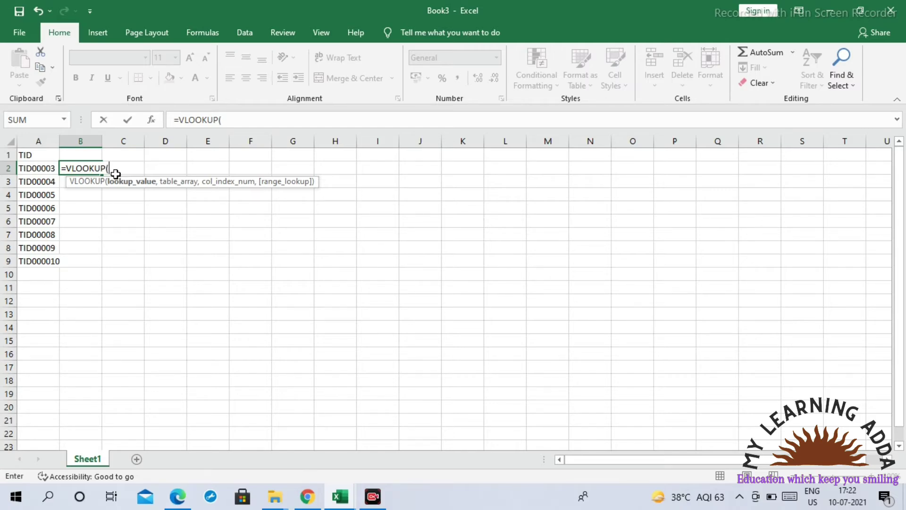
pyautogui.press('Left')
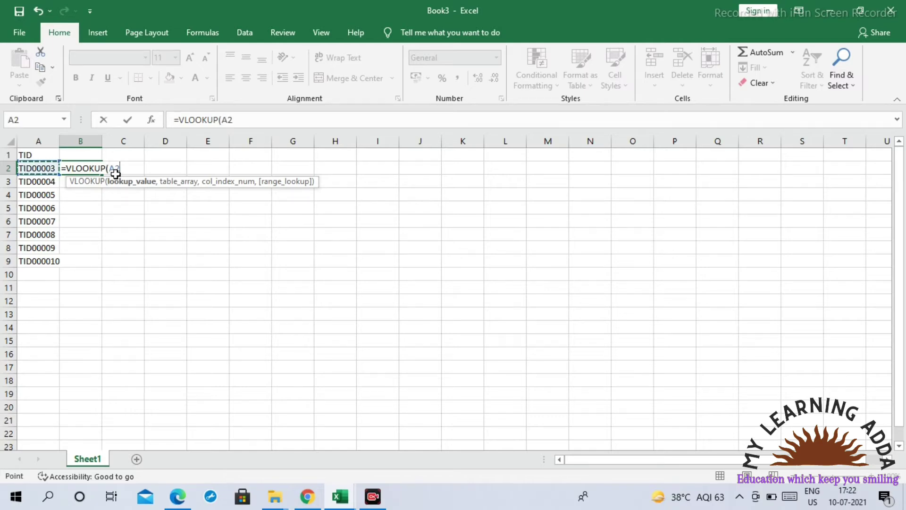
pyautogui.write(',')
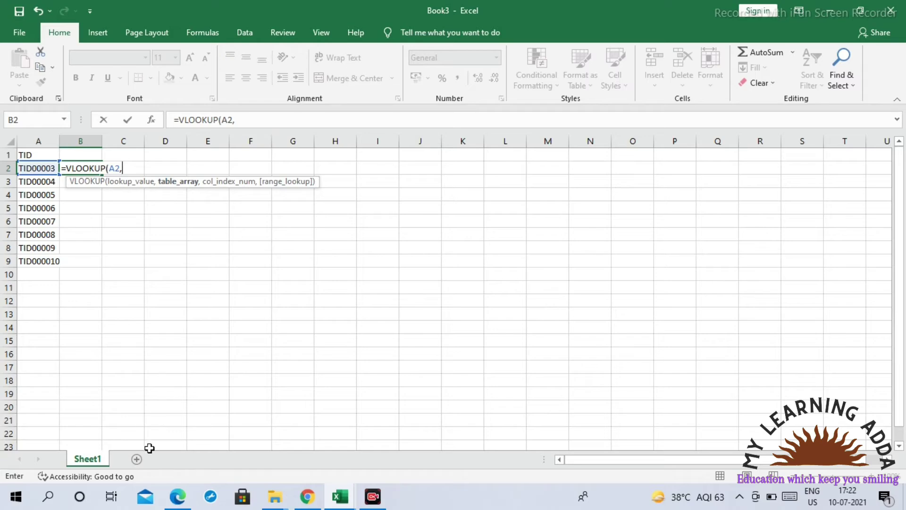
# Set the VLOOKUP table array to columns B:E on the Data sheet of the B1 - Test workbook
pyautogui.hotkey('ctrl', 'Tab')
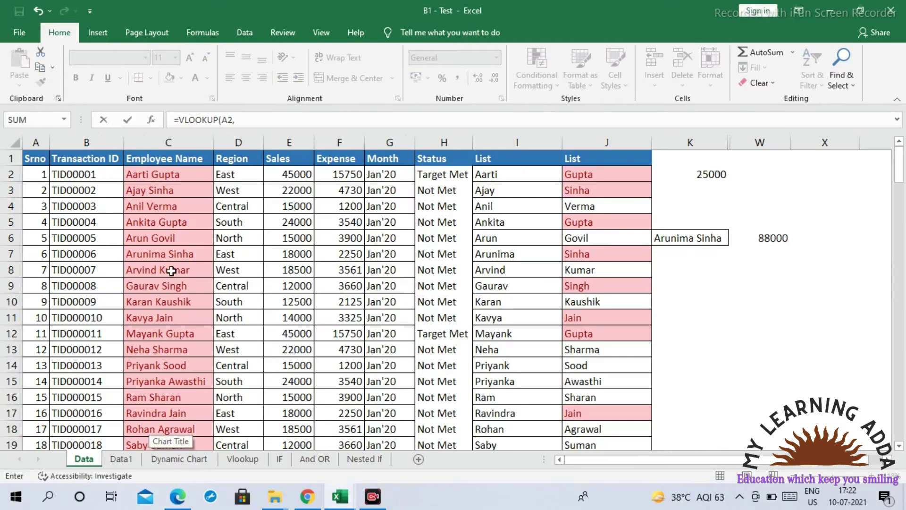
pyautogui.moveTo(77, 137); pyautogui.dragTo(311, 183)
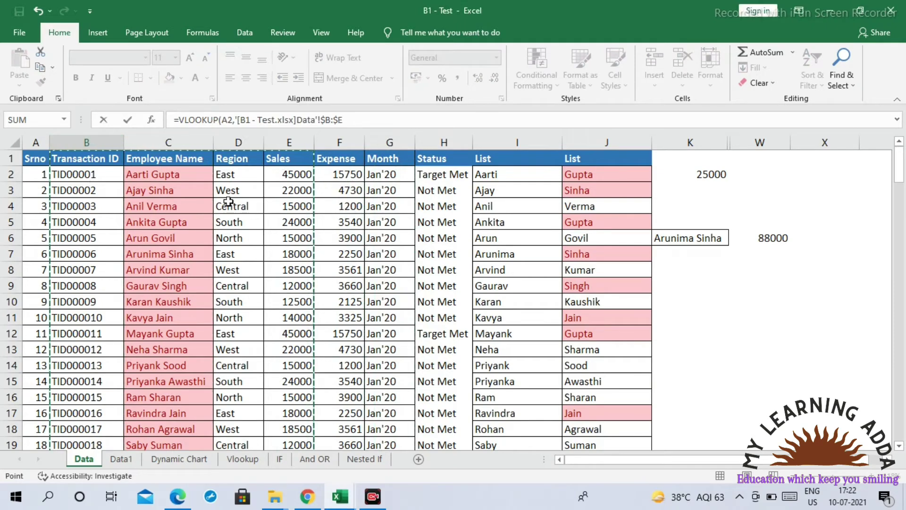
pyautogui.click(84, 143)
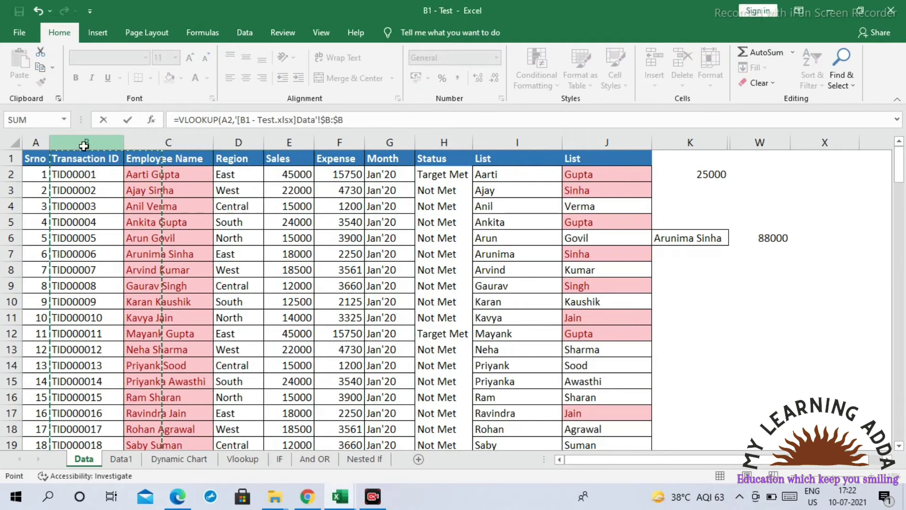
pyautogui.moveTo(85, 142); pyautogui.dragTo(293, 154)
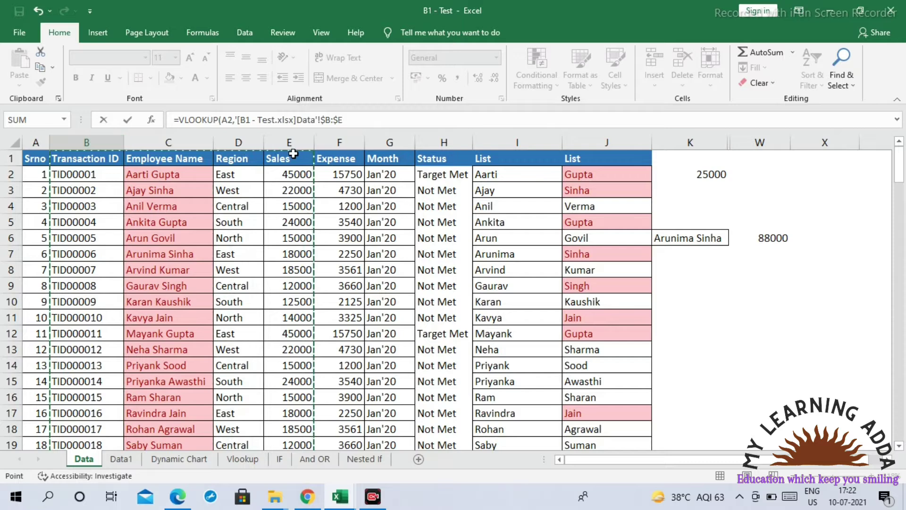
# Complete the VLOOKUP with column index 2 and range lookup 0 for an exact match, and review the formula in B2
pyautogui.write(',2')
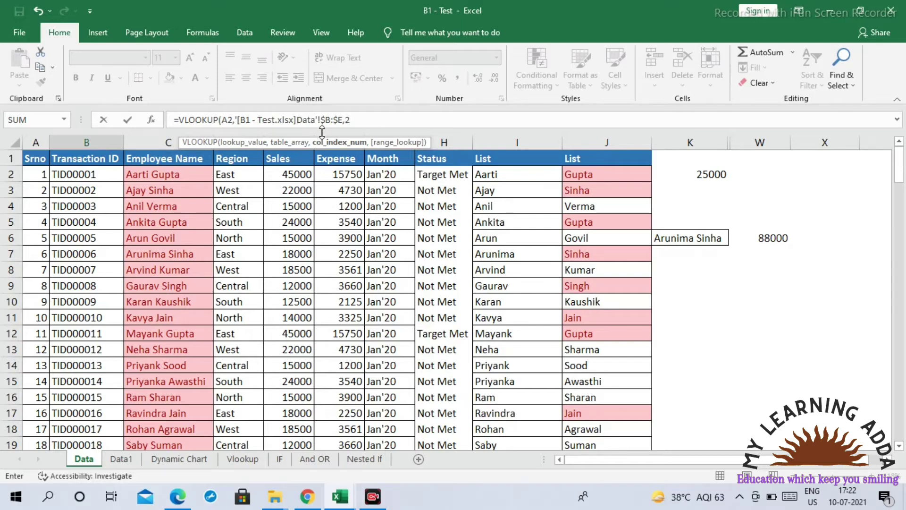
pyautogui.write(',')
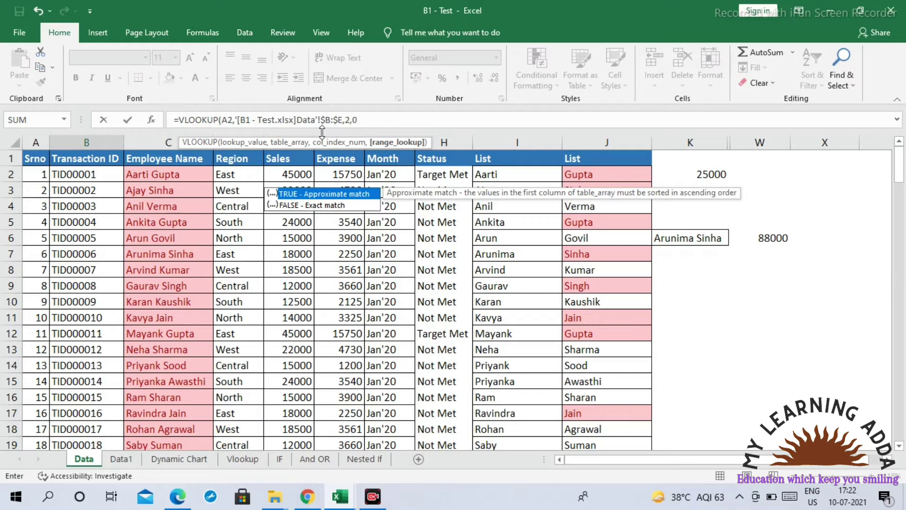
pyautogui.write('0)')
pyautogui.press('Return')
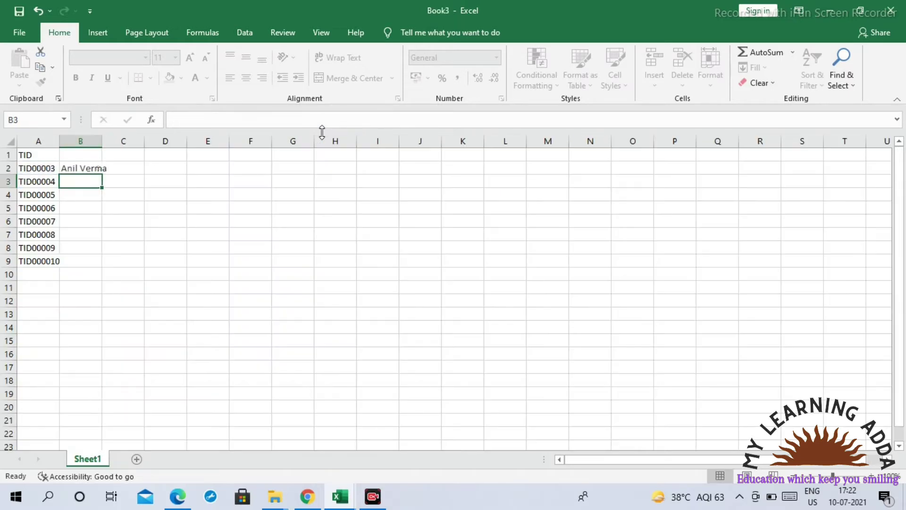
pyautogui.press('Up')
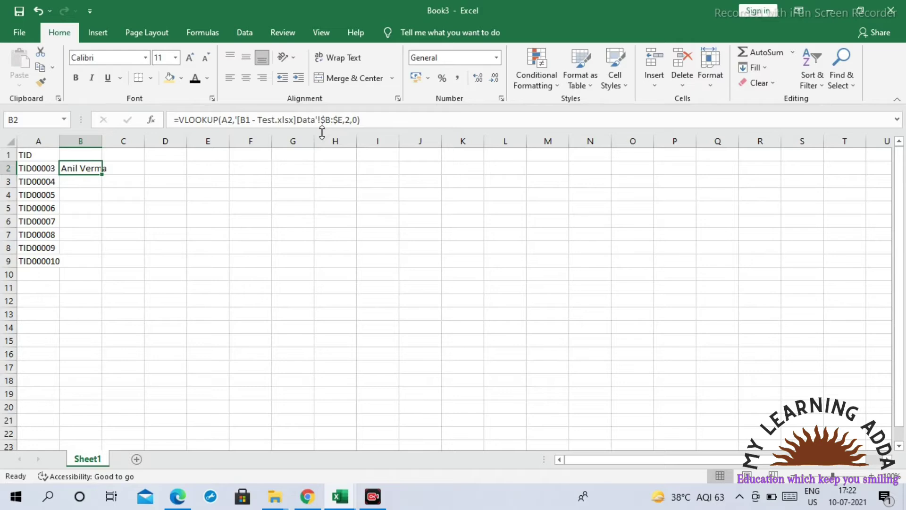
# Copy the VLOOKUP formula from B2 down through B9 for all the transaction IDs
pyautogui.hotkey('ctrl', 'c')
pyautogui.press('Left')
pyautogui.hotkey('ctrl', 'Down')
pyautogui.press('Right')
pyautogui.hotkey('ctrl', 'shift', 'Up')
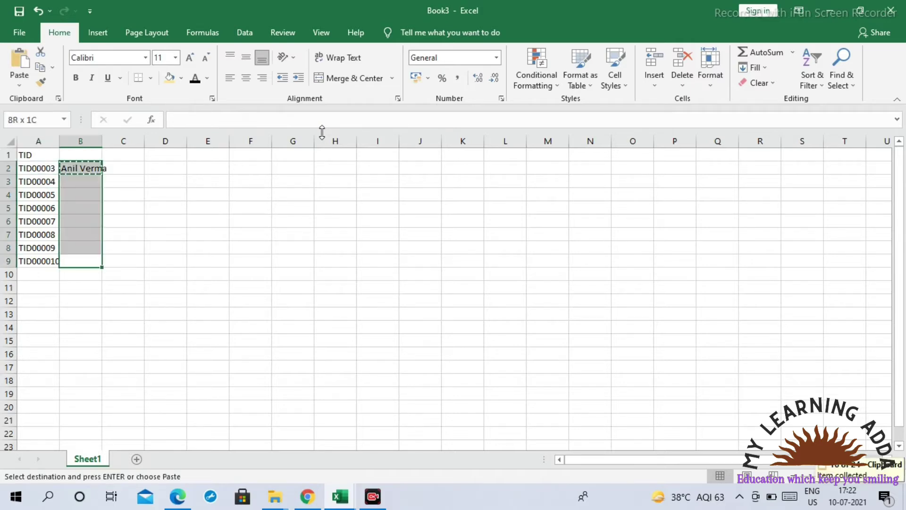
pyautogui.press('Return')
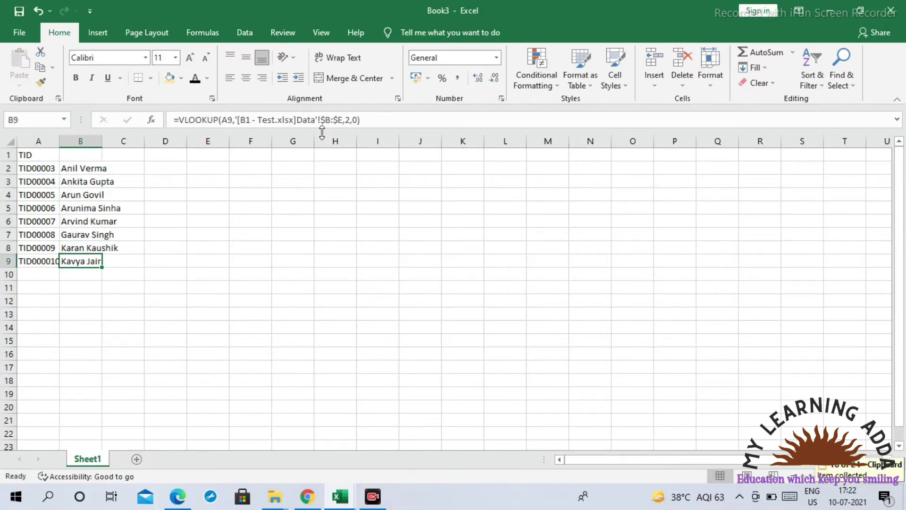
# Lock the lookup column in B2's VLOOKUP by changing the lookup value to $A2
pyautogui.press('Up')
pyautogui.press('Up')
pyautogui.press('Up')
pyautogui.press('Up')
pyautogui.press('Up')
pyautogui.press('Up')
pyautogui.press('Up')
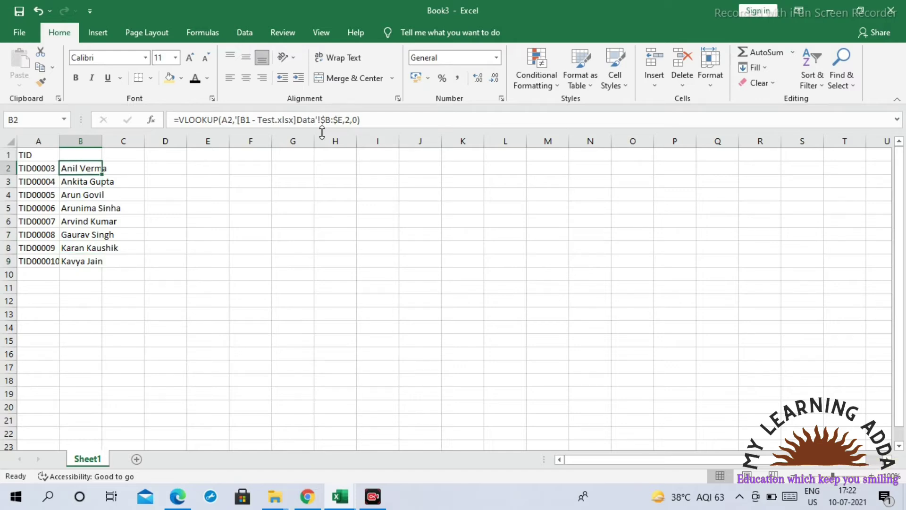
pyautogui.press('Right')
pyautogui.press('Left')
pyautogui.press('Right')
pyautogui.press('Left')
pyautogui.press('Right')
pyautogui.press('Left')
pyautogui.click(226, 123)
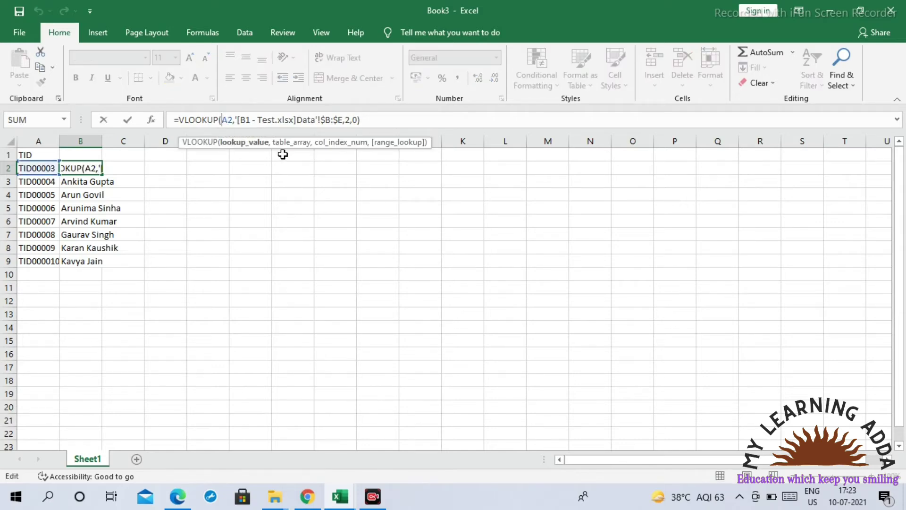
pyautogui.write('$')
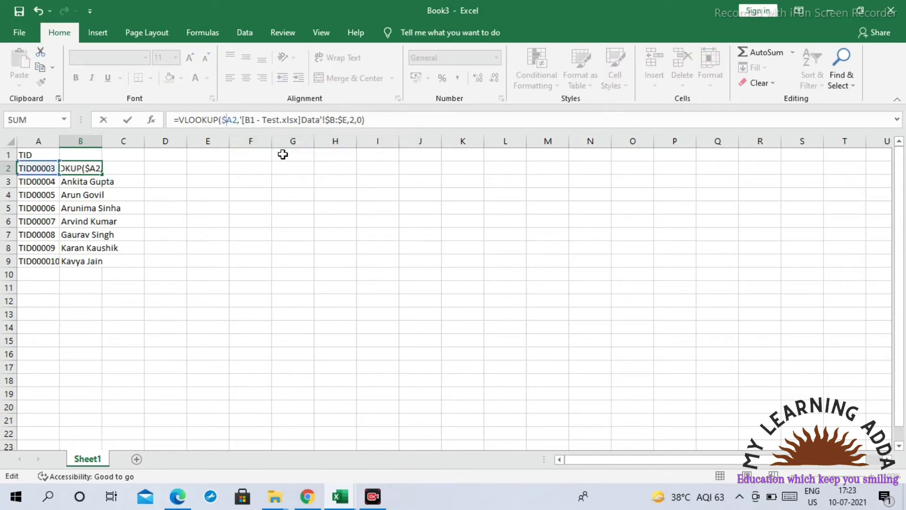
pyautogui.press('Return')
# Copy the VLOOKUP from B2 into C2 and set its column index to 4
pyautogui.press('Up')
pyautogui.hotkey('ctrl', 'c')
pyautogui.press('Right')
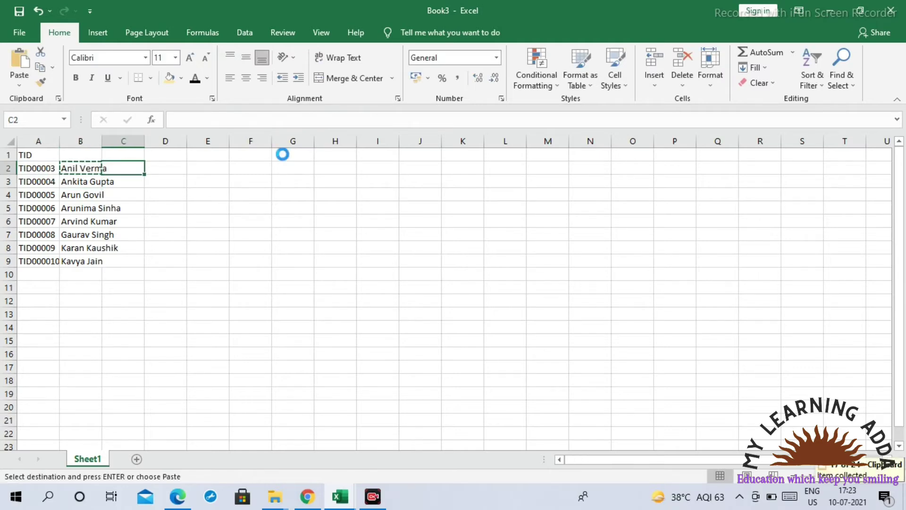
pyautogui.press('Return')
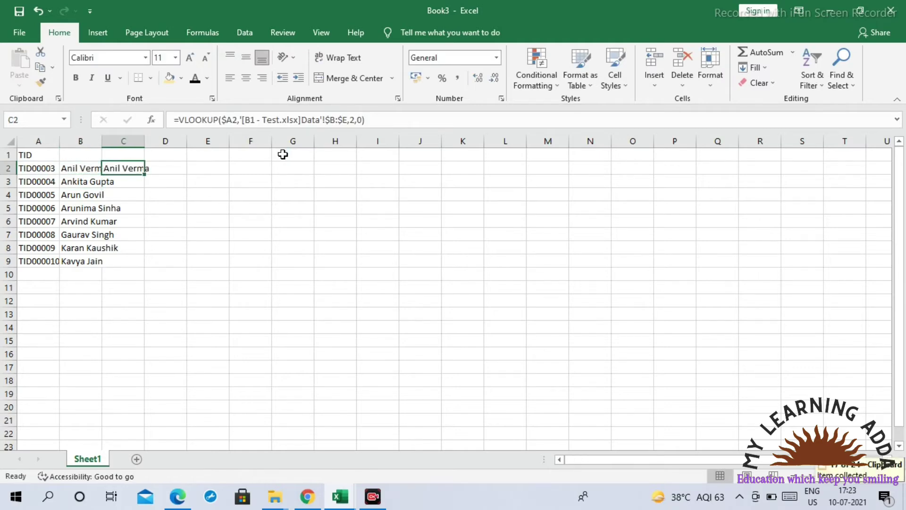
pyautogui.click(355, 121)
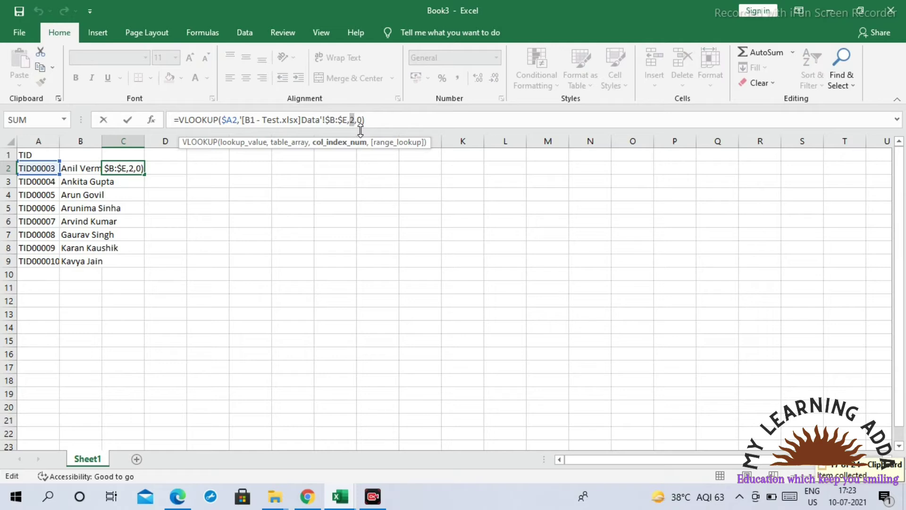
pyautogui.write('4')
pyautogui.press('Return')
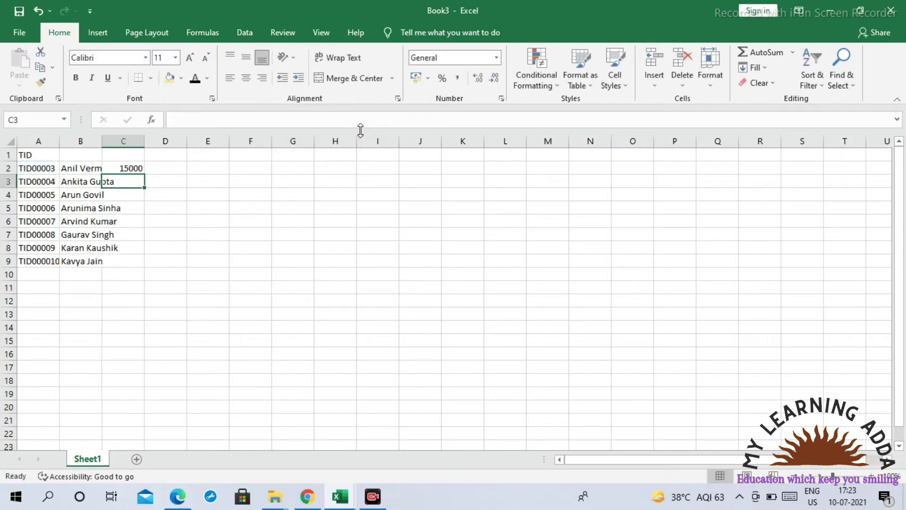
# Enter the headers Name in B1 and Sale in C1
pyautogui.press('Up')
pyautogui.press('Up')
pyautogui.press('Left')
pyautogui.write('Name')
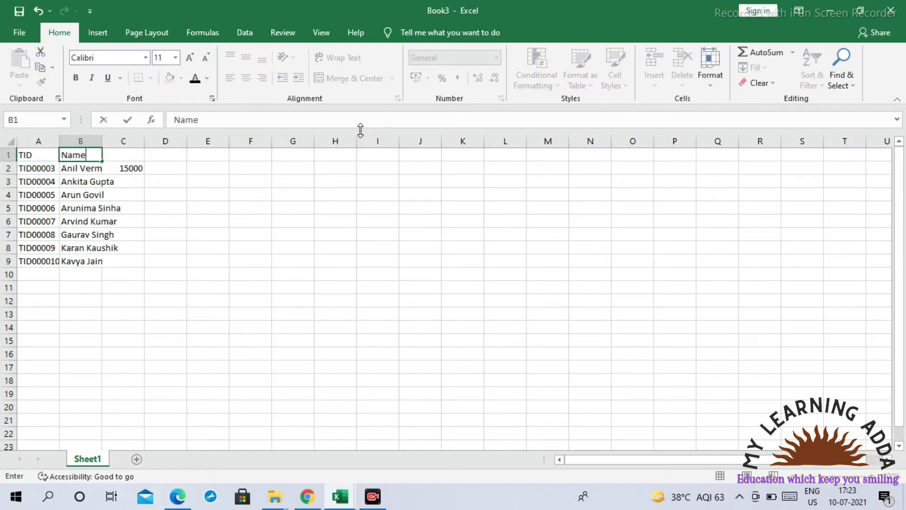
pyautogui.press('Return')
pyautogui.press('Up')
pyautogui.press('Right')
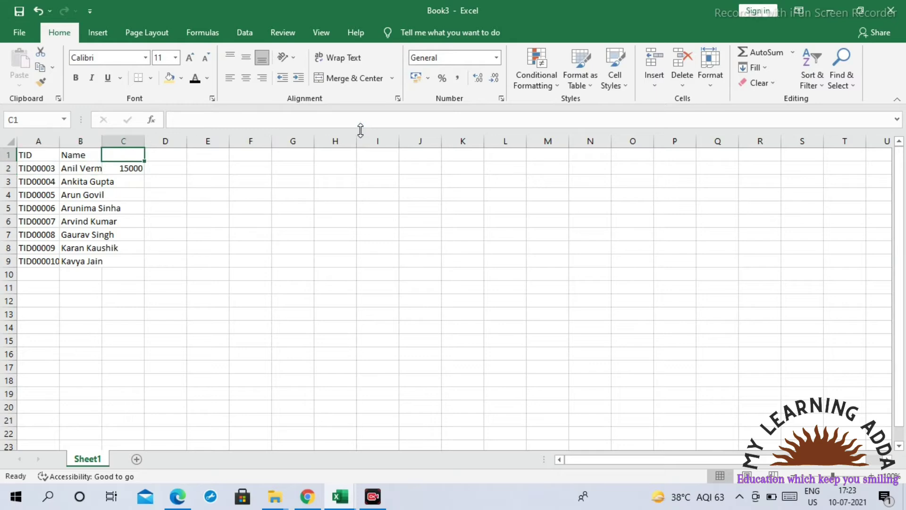
pyautogui.write('Sale')
pyautogui.press('Return')
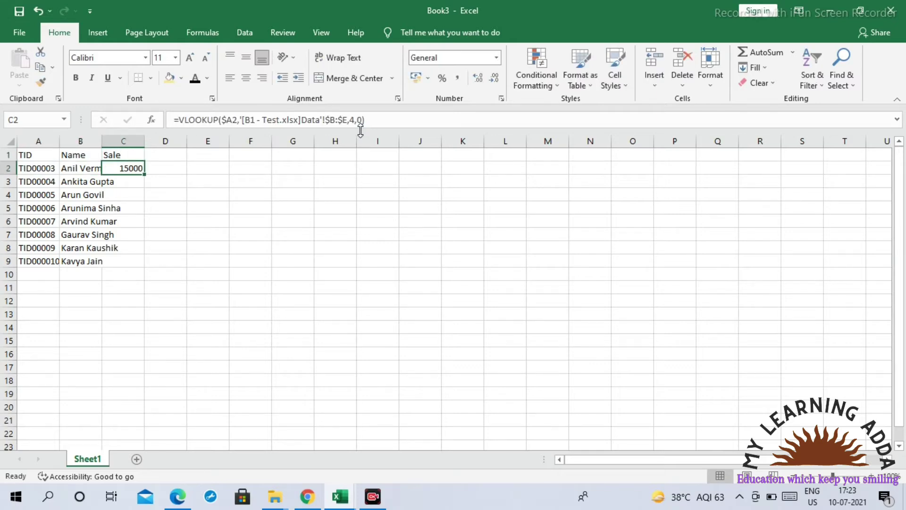
# Copy the sales VLOOKUP from C2 down through C9
pyautogui.hotkey('ctrl', 'c')
pyautogui.hotkey('shift', 'Down')
pyautogui.hotkey('shift', 'Down')
pyautogui.hotkey('shift', 'Down')
pyautogui.hotkey('shift', 'Down')
pyautogui.hotkey('shift', 'Down')
pyautogui.hotkey('shift', 'Down')
pyautogui.hotkey('shift', 'Down')
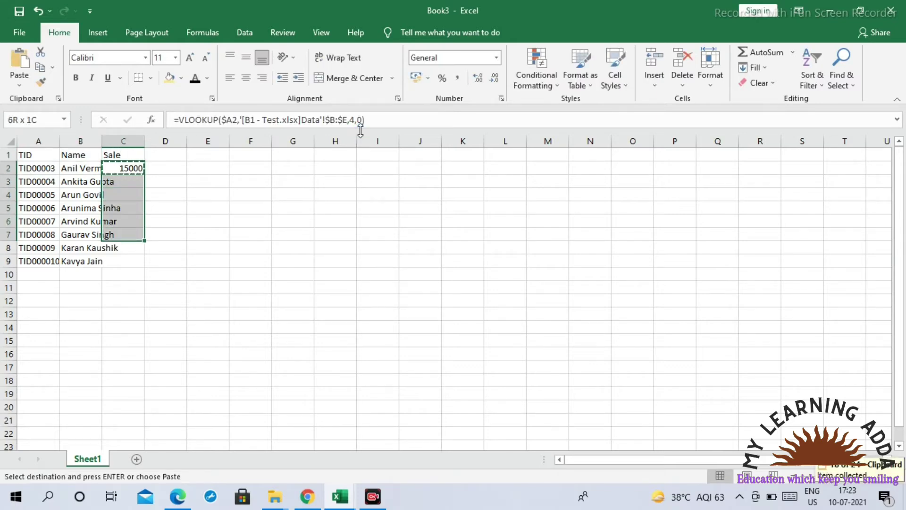
pyautogui.press('Return')
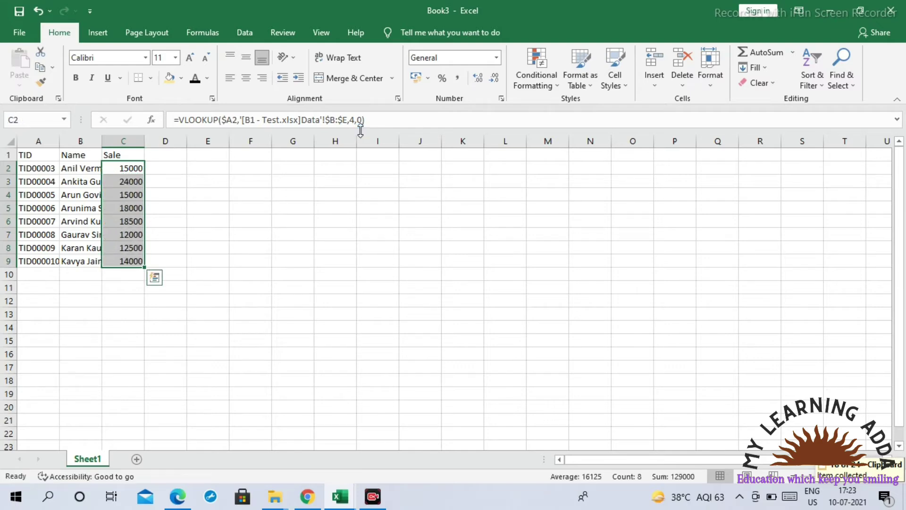
# Autofit the width of column B to the employee names
pyautogui.press('Down')
pyautogui.press('Up')
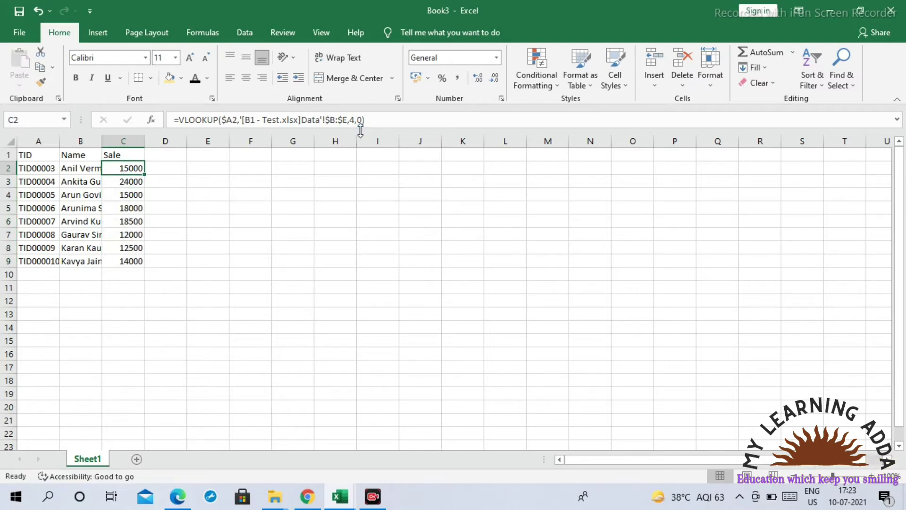
pyautogui.doubleClick(102, 141)
pyautogui.click(203, 234)
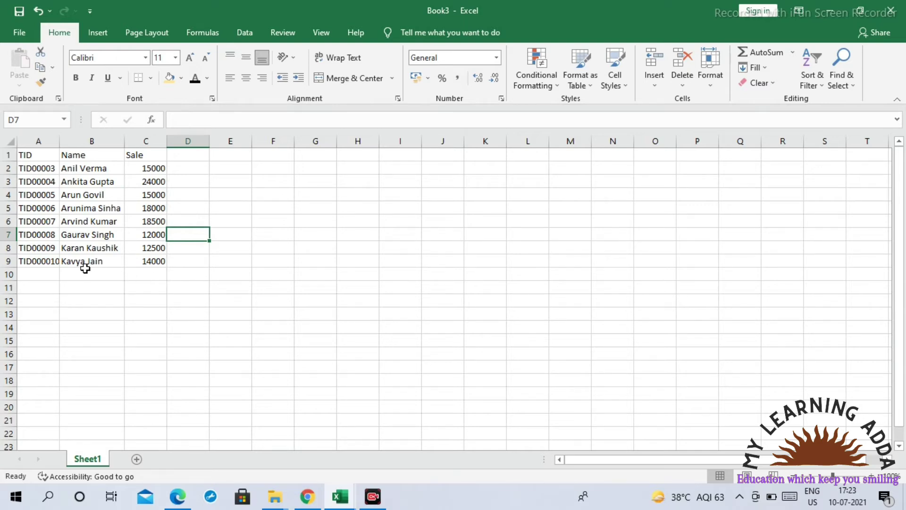
# Switch to the B1 - Test workbook and start a COUNTIF formula in K9 of the Data sheet
pyautogui.hotkey('alt', 'Tab')
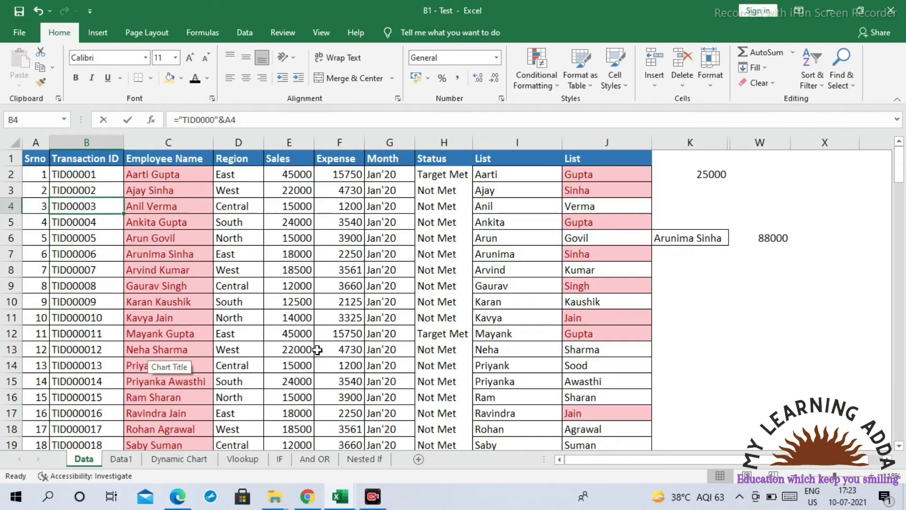
pyautogui.click(689, 287)
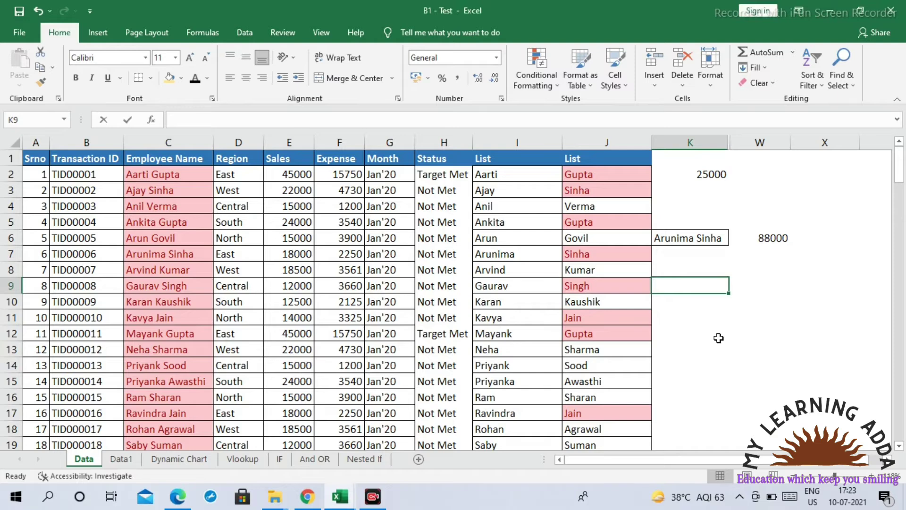
pyautogui.write('=count')
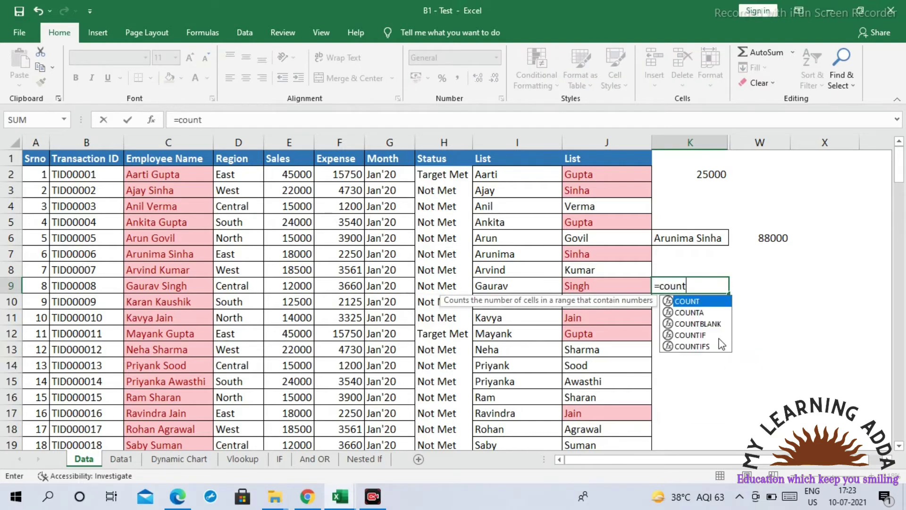
pyautogui.press('Down')
pyautogui.press('Down')
pyautogui.press('Down')
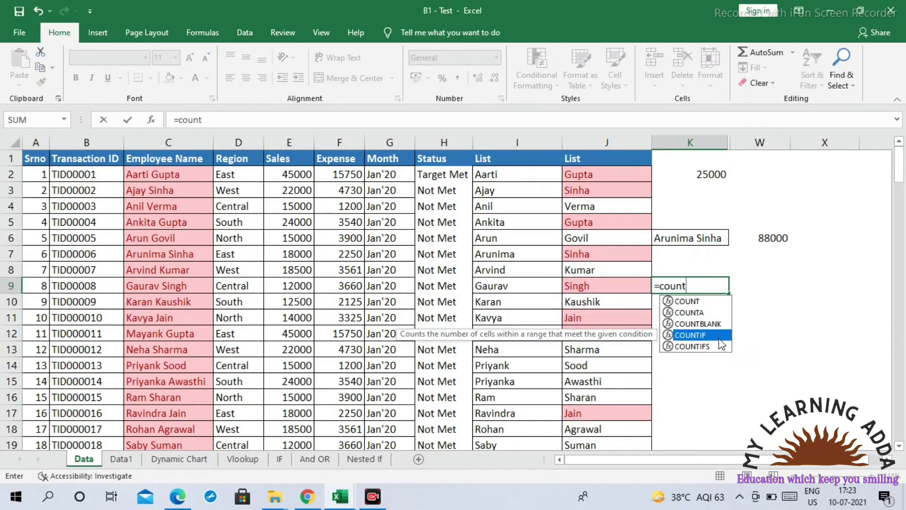
pyautogui.press('Tab')
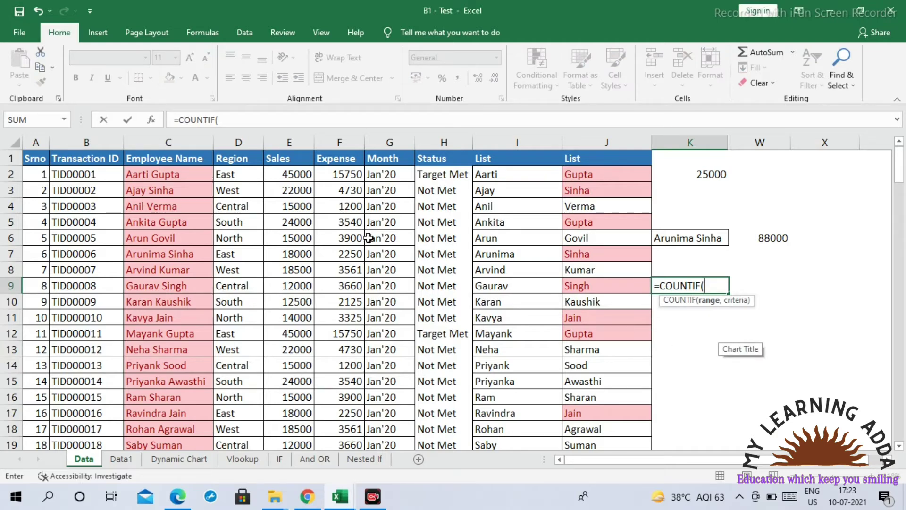
# Complete the COUNTIF with column C as the range and K6 as the criteria
pyautogui.click(169, 141)
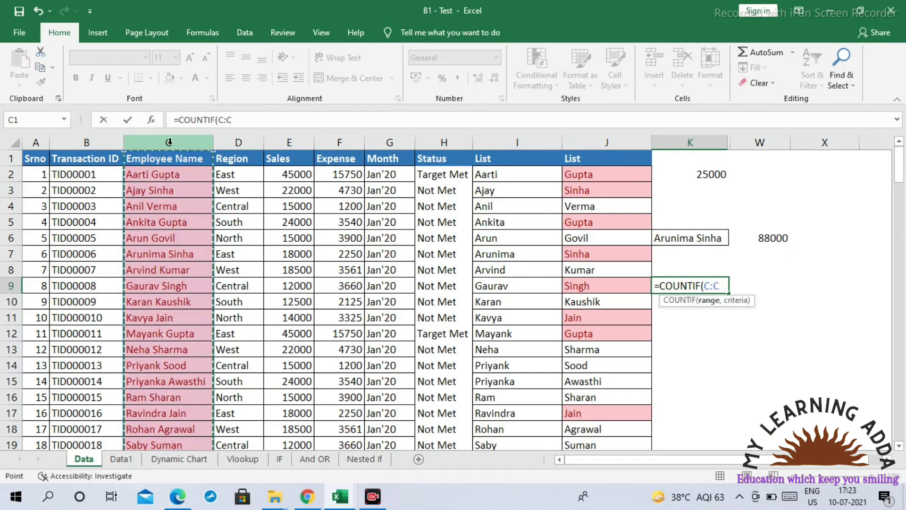
pyautogui.write(',')
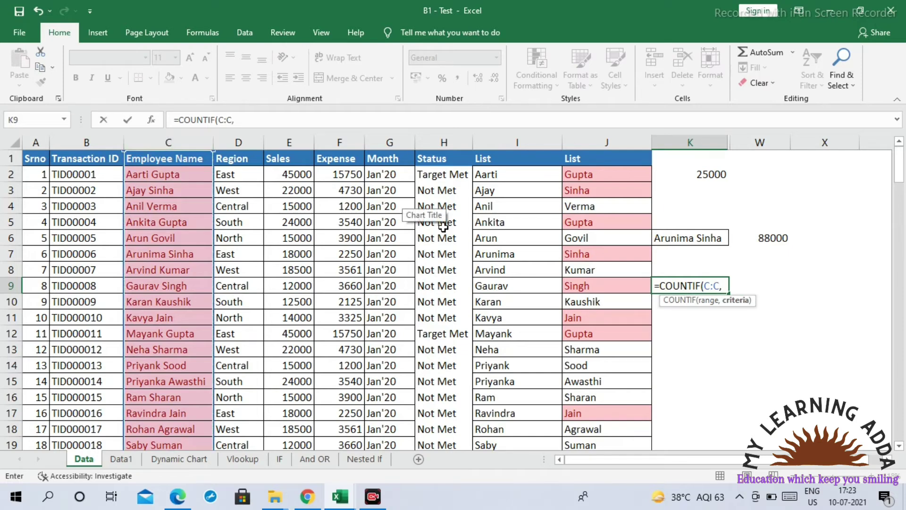
pyautogui.click(684, 242)
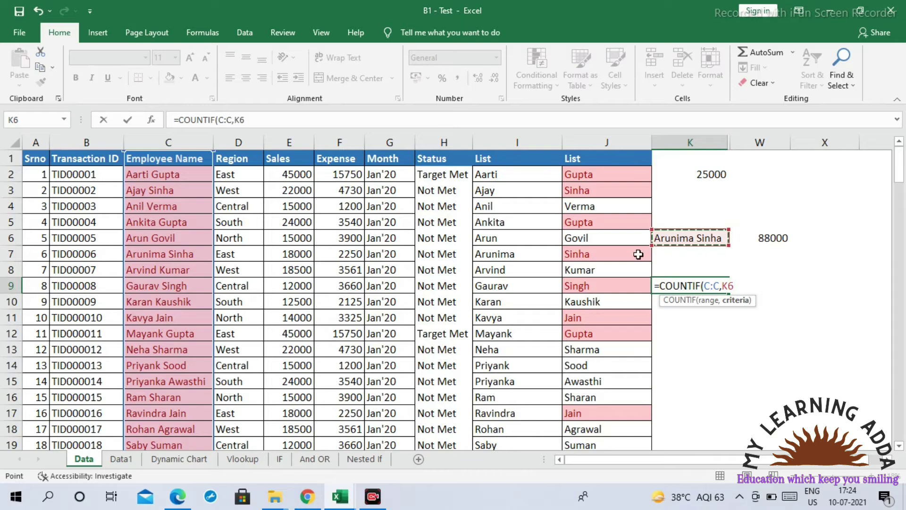
pyautogui.press('Return')
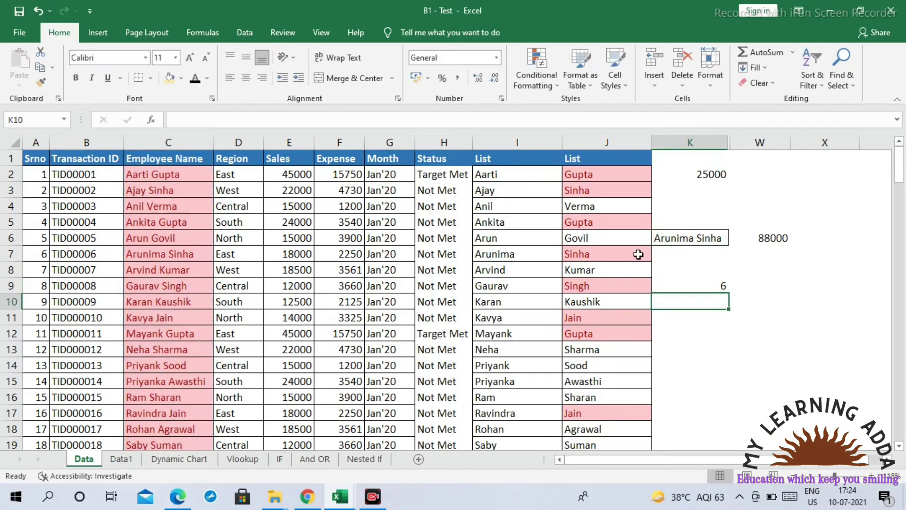
pyautogui.write('0')
pyautogui.press('Up')
pyautogui.press('Down')
pyautogui.press('Delete')
pyautogui.press('Up')
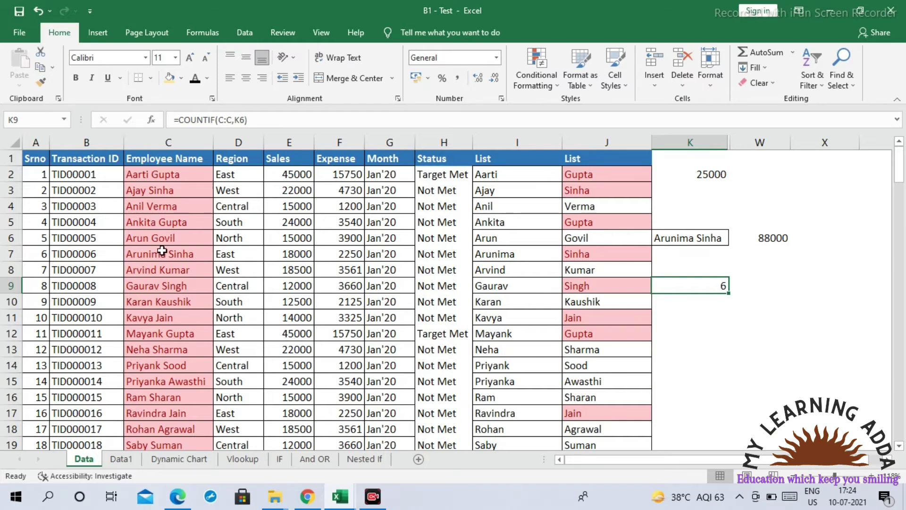
# Replace the employee name in C4 with the name used in K6, and check the COUNTIF in K9
pyautogui.click(175, 206)
pyautogui.write('aru')
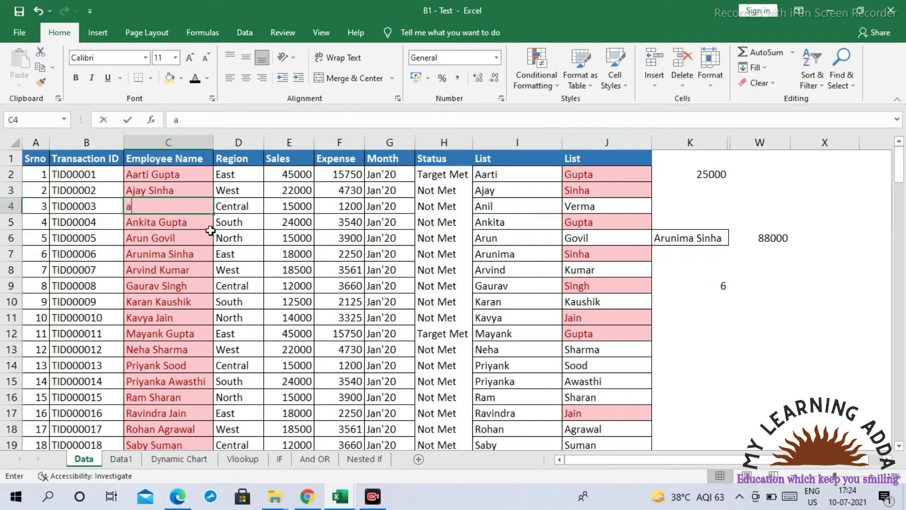
pyautogui.write('ni')
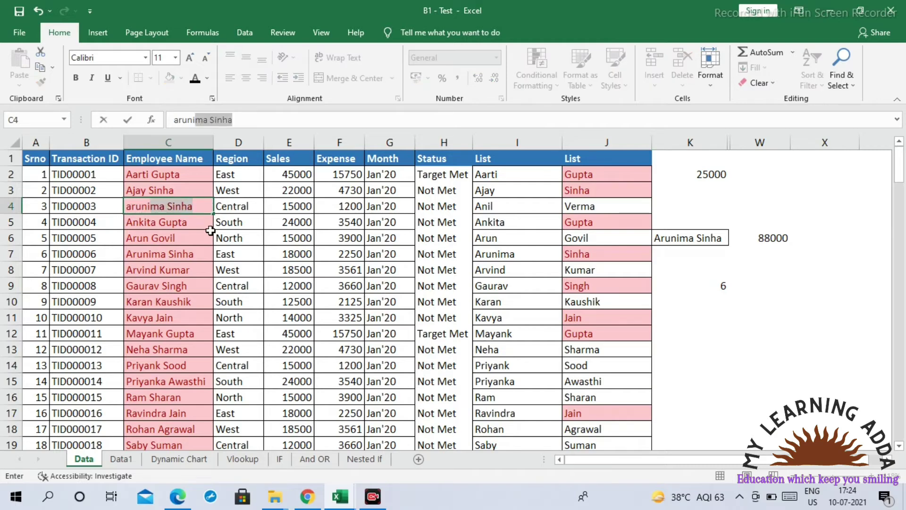
pyautogui.press('Return')
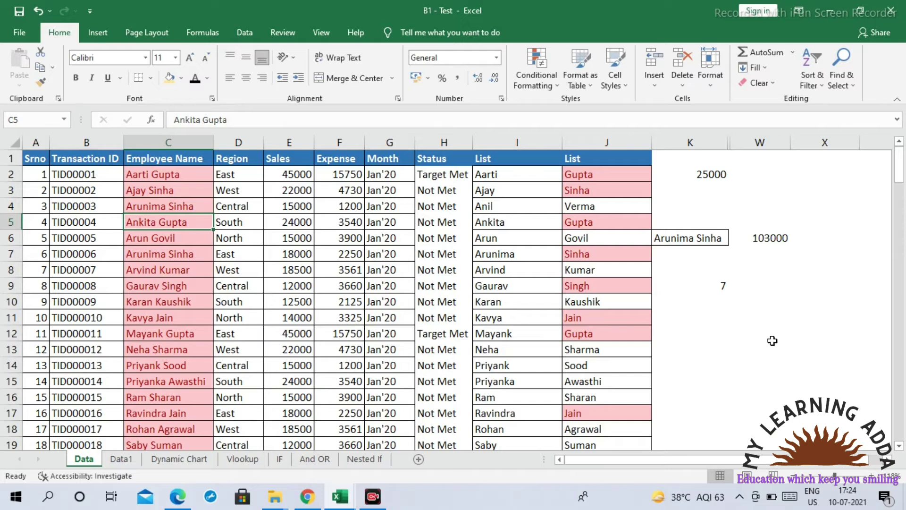
pyautogui.click(704, 284)
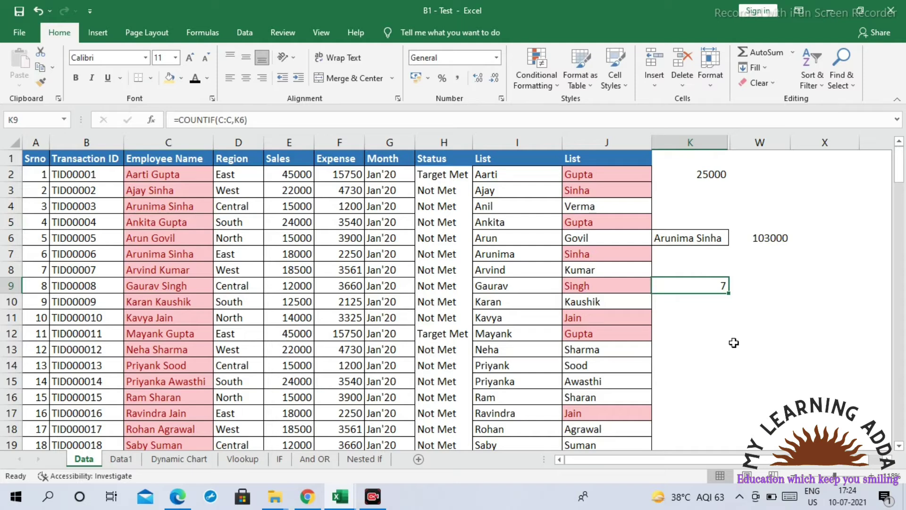
pyautogui.click(690, 317)
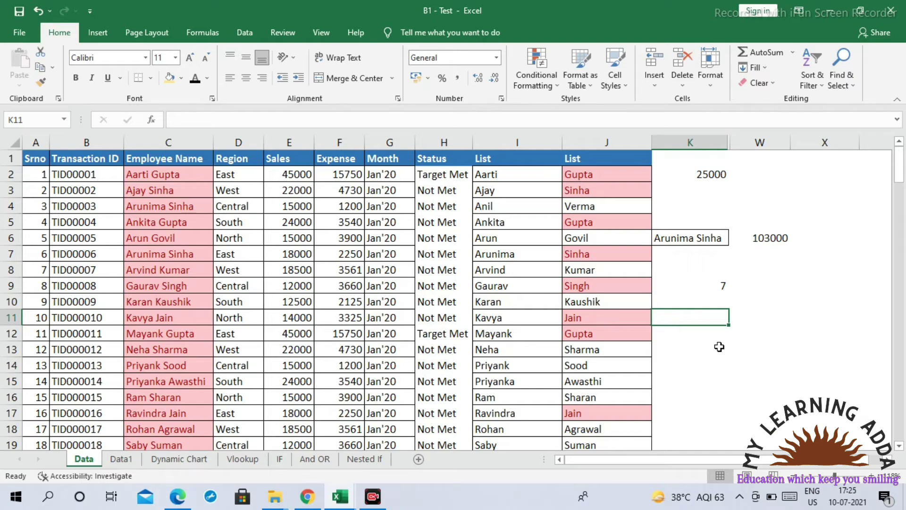
# Insert a new column before Status and enter the date 1-Jul-21 in H2
pyautogui.rightClick(430, 140)
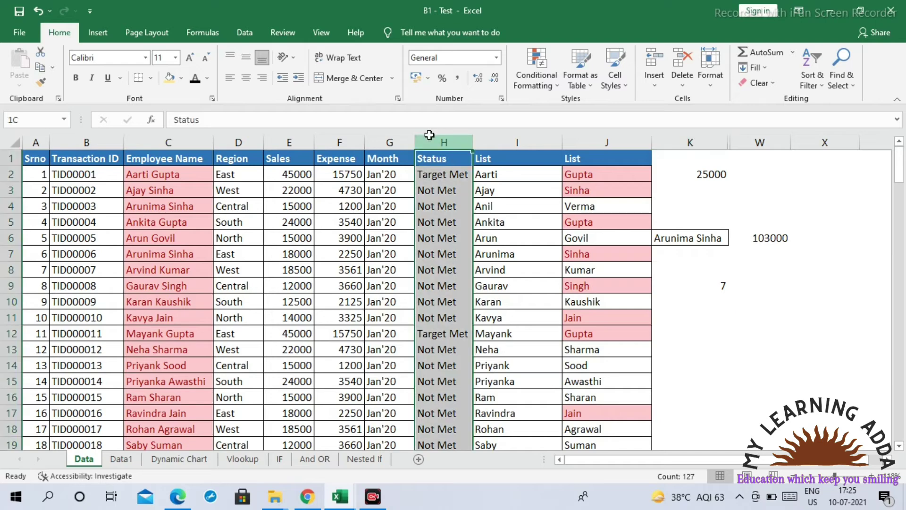
pyautogui.click(465, 244)
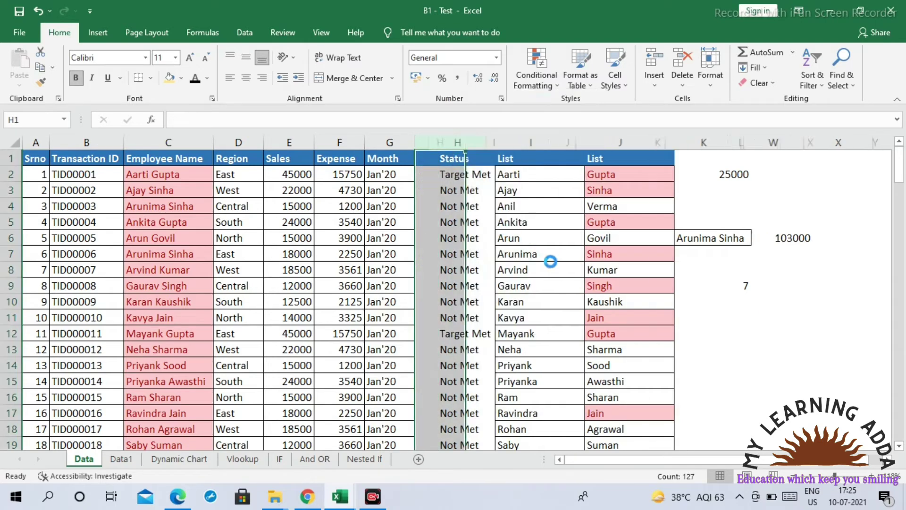
pyautogui.click(443, 184)
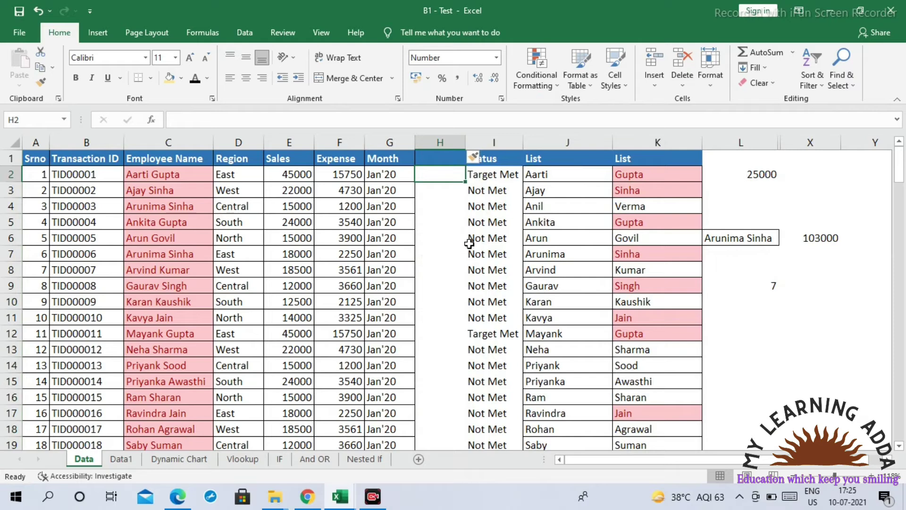
pyautogui.write('1-')
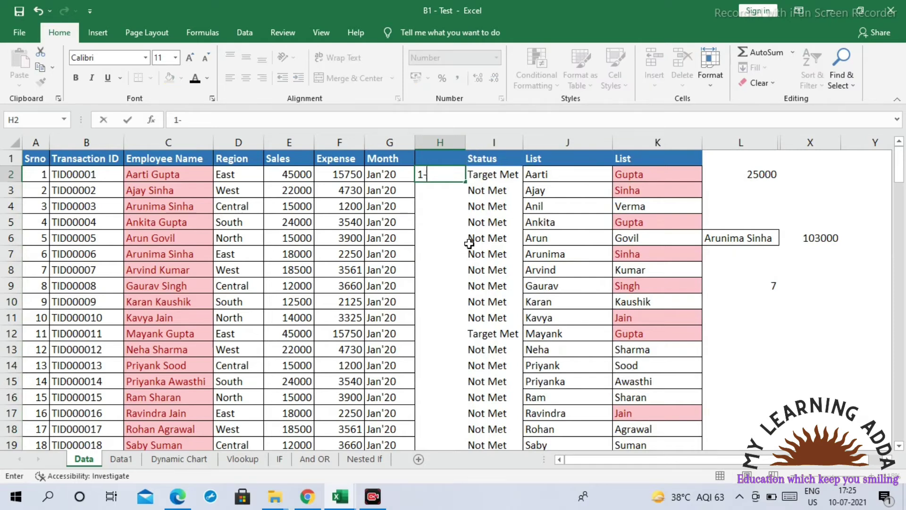
pyautogui.write('Jul-21')
pyautogui.hotkey('ctrl', 'Return')
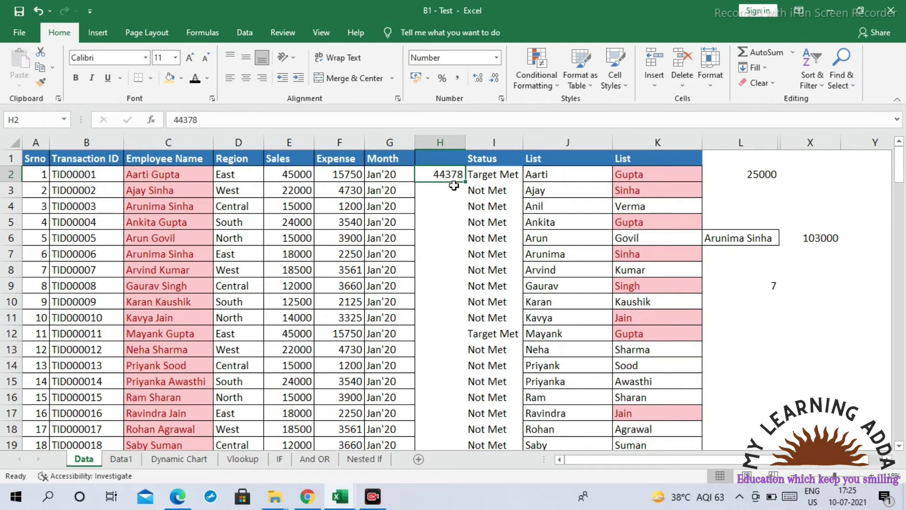
# Format H2 as a Date with the *14 March 2012 type
pyautogui.hotkey('ctrl', '1')
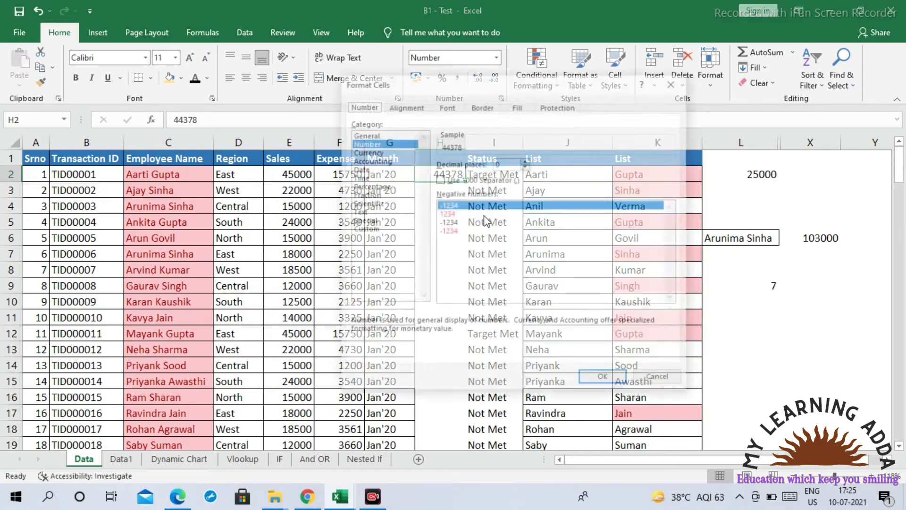
pyautogui.click(373, 170)
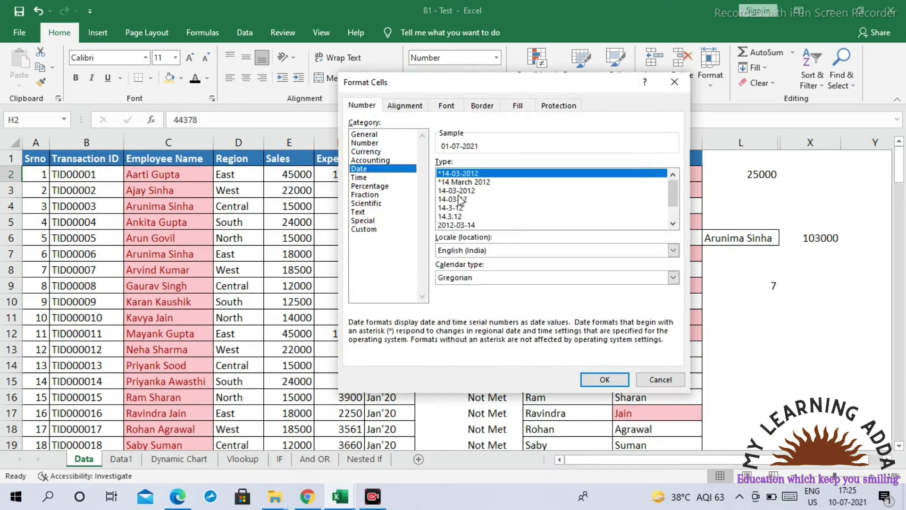
pyautogui.click(673, 223)
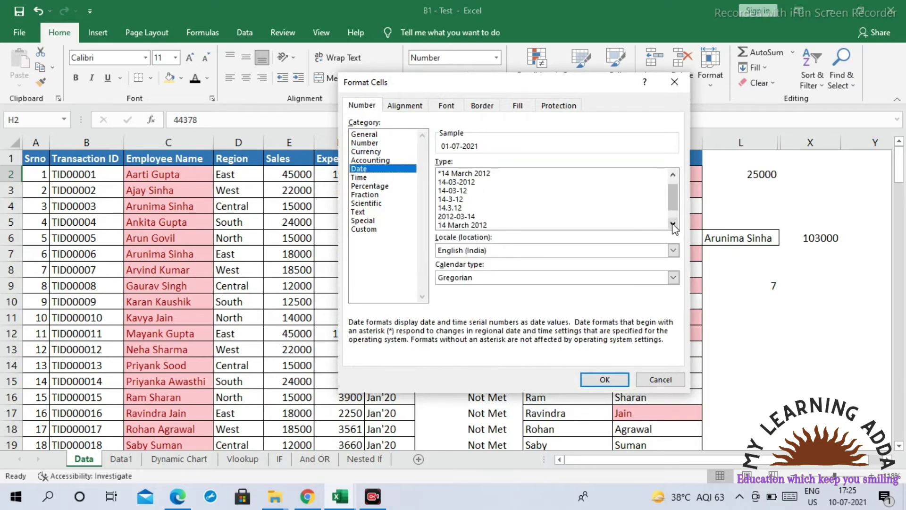
pyautogui.click(673, 223)
pyautogui.moveTo(673, 203); pyautogui.dragTo(670, 185)
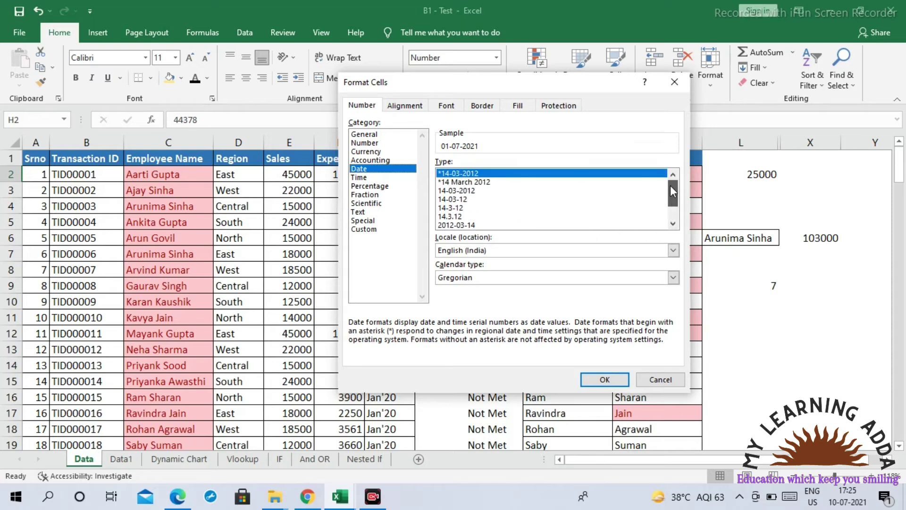
pyautogui.click(475, 183)
pyautogui.click(614, 380)
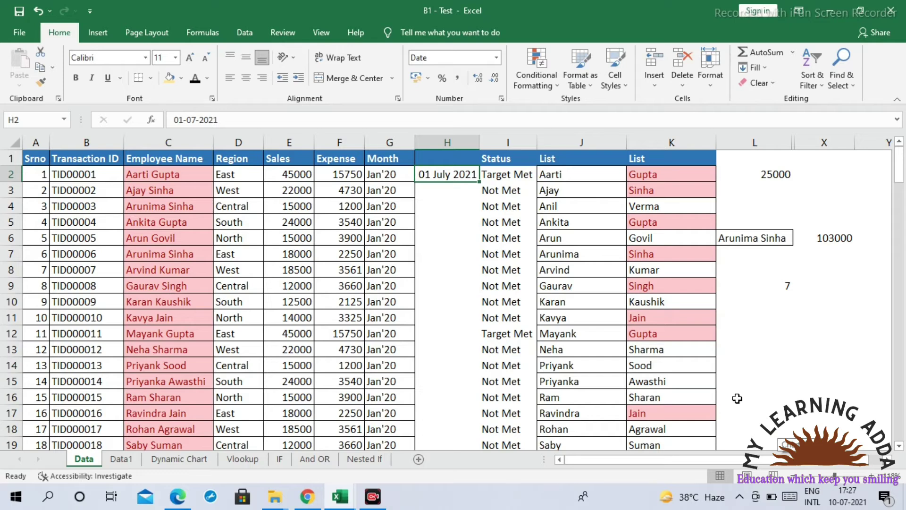
# Copy the formatted date from H2 into H3
pyautogui.press('Down')
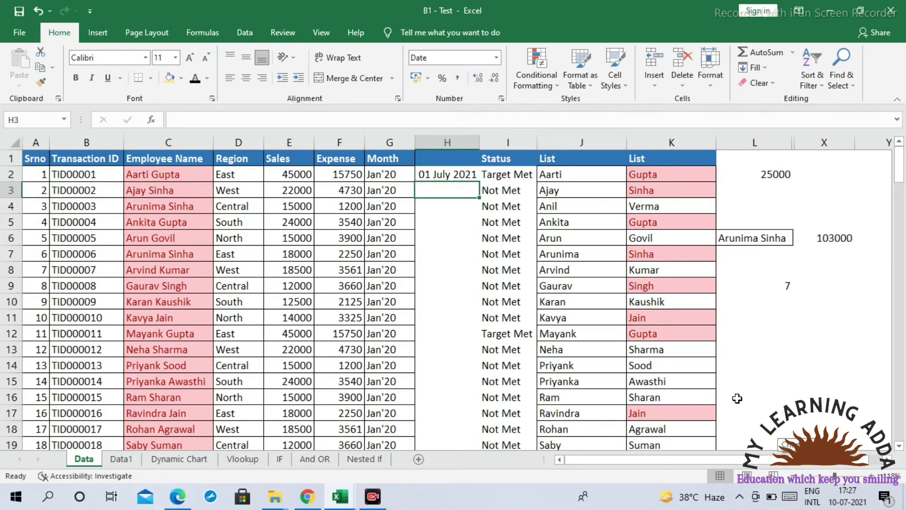
pyautogui.press('Up')
pyautogui.hotkey('ctrl', 'c')
pyautogui.press('Down')
pyautogui.hotkey('ctrl', 'v')
pyautogui.press('Escape')
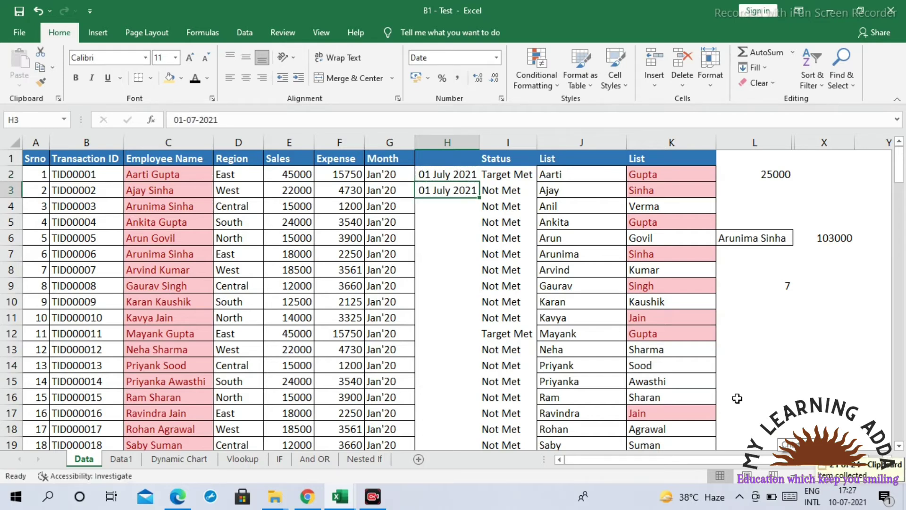
# Replace the date in H3 with the formula =H2+5
pyautogui.write('=')
pyautogui.press('Up')
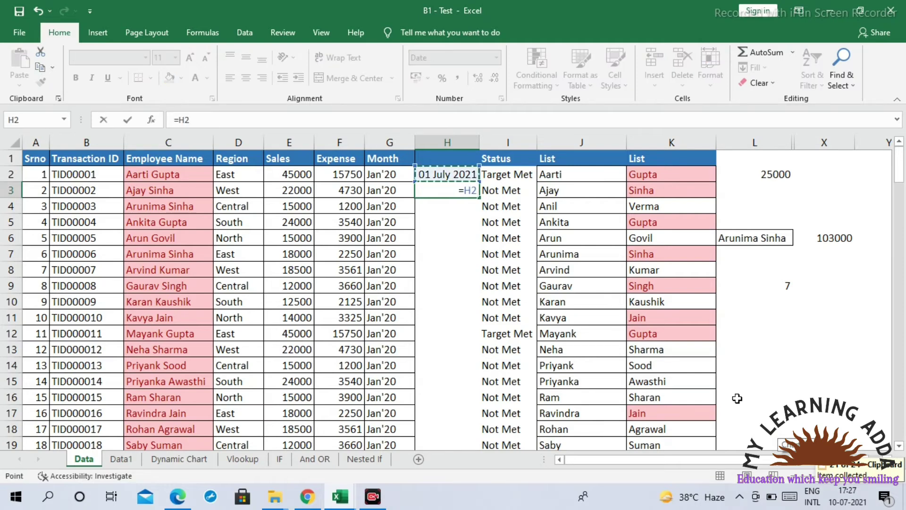
pyautogui.write('+5')
pyautogui.hotkey('ctrl', 'Return')
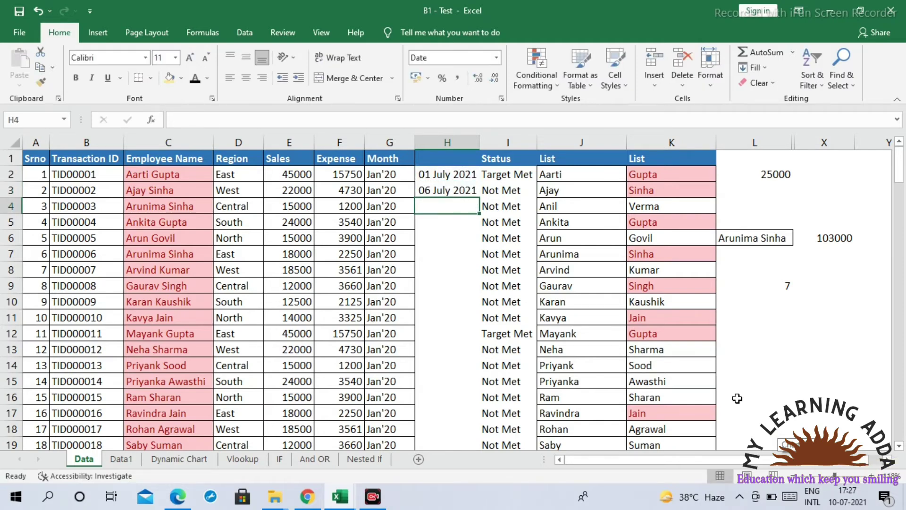
# Copy the date formula in H3 down column H to row 99
pyautogui.hotkey('ctrl', 'c')
pyautogui.hotkey('shift', 'Down')
pyautogui.hotkey('shift', 'Down')
pyautogui.hotkey('shift', 'Down')
pyautogui.hotkey('shift', 'Down')
pyautogui.hotkey('shift', 'Down')
pyautogui.hotkey('shift', 'Down')
pyautogui.hotkey('shift', 'Down')
pyautogui.hotkey('shift', 'Down')
pyautogui.hotkey('shift', 'Down')
pyautogui.hotkey('shift', 'Down')
pyautogui.hotkey('shift', 'Down')
pyautogui.hotkey('shift', 'Down')
pyautogui.hotkey('shift', 'Down')
pyautogui.hotkey('shift', 'Down')
pyautogui.hotkey('shift', 'Down')
pyautogui.hotkey('shift', 'Down')
pyautogui.hotkey('shift', 'Down')
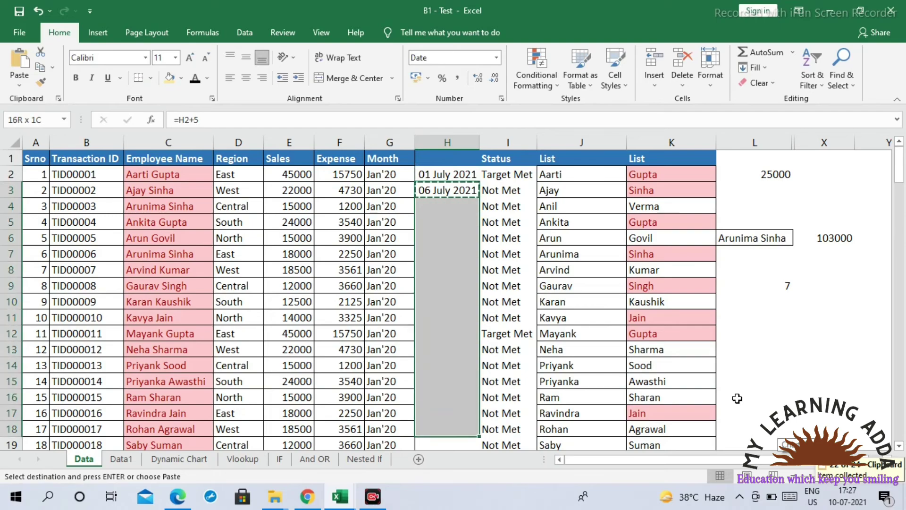
pyautogui.hotkey('shift', 'Down')
pyautogui.hotkey('shift', 'Down')
pyautogui.hotkey('shift', 'Down')
pyautogui.hotkey('shift', 'Down')
pyautogui.hotkey('shift', 'Down')
pyautogui.hotkey('shift', 'Down')
pyautogui.hotkey('shift', 'Down')
pyautogui.hotkey('shift', 'Down')
pyautogui.hotkey('shift', 'Down')
pyautogui.hotkey('shift', 'Down')
pyautogui.hotkey('shift', 'Down')
pyautogui.hotkey('shift', 'Down')
pyautogui.hotkey('shift', 'Down')
pyautogui.hotkey('shift', 'Down')
pyautogui.hotkey('shift', 'Down')
pyautogui.hotkey('shift', 'Down')
pyautogui.hotkey('shift', 'Down')
pyautogui.hotkey('shift', 'Down')
pyautogui.hotkey('shift', 'Down')
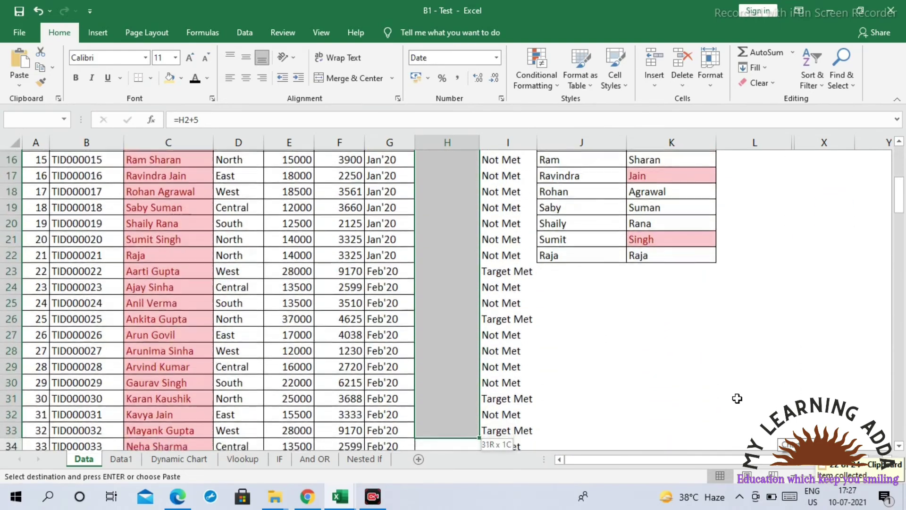
pyautogui.hotkey('shift', 'Down')
pyautogui.hotkey('shift', 'Down')
pyautogui.hotkey('shift', 'Down')
pyautogui.hotkey('shift', 'Down')
pyautogui.hotkey('shift', 'Down')
pyautogui.hotkey('shift', 'Down')
pyautogui.hotkey('shift', 'Down')
pyautogui.hotkey('shift', 'Down')
pyautogui.hotkey('shift', 'Down')
pyautogui.hotkey('shift', 'Down')
pyautogui.hotkey('shift', 'Down')
pyautogui.hotkey('shift', 'Down')
pyautogui.hotkey('shift', 'Down')
pyautogui.hotkey('shift', 'Down')
pyautogui.hotkey('shift', 'Down')
pyautogui.hotkey('shift', 'Down')
pyautogui.hotkey('shift', 'Down')
pyautogui.hotkey('shift', 'Down')
pyautogui.hotkey('shift', 'Down')
pyautogui.hotkey('shift', 'Down')
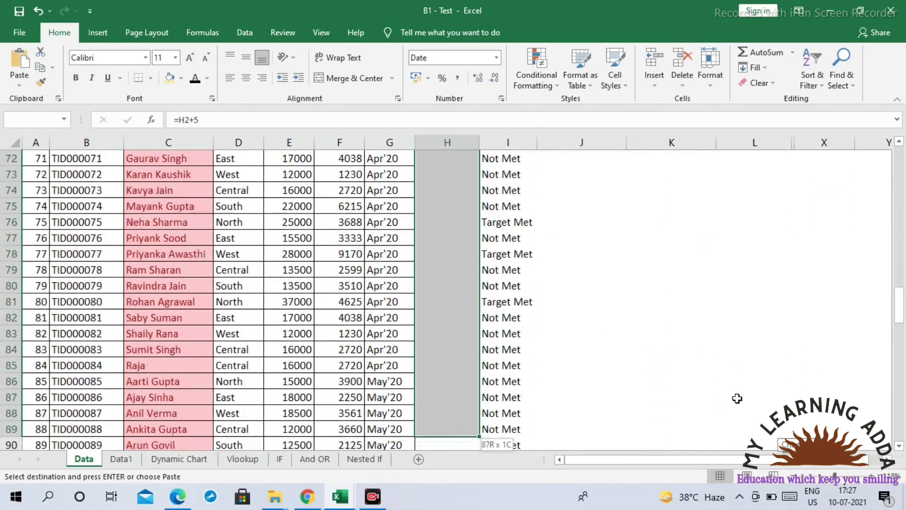
pyautogui.press('Return')
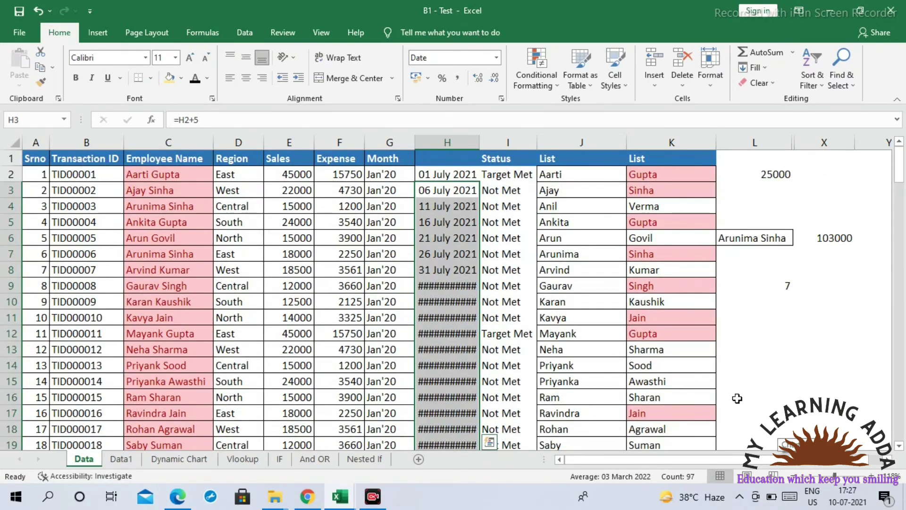
# Enter the header Date in H1 above the new dates
pyautogui.press('Up')
pyautogui.press('Right')
pyautogui.press('Right')
pyautogui.press('Up')
pyautogui.press('Left')
pyautogui.press('Left')
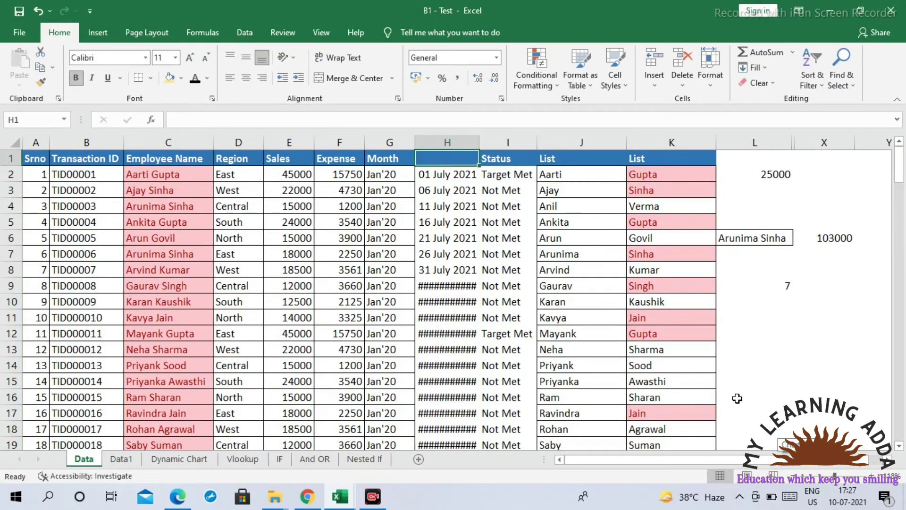
pyautogui.write('Date')
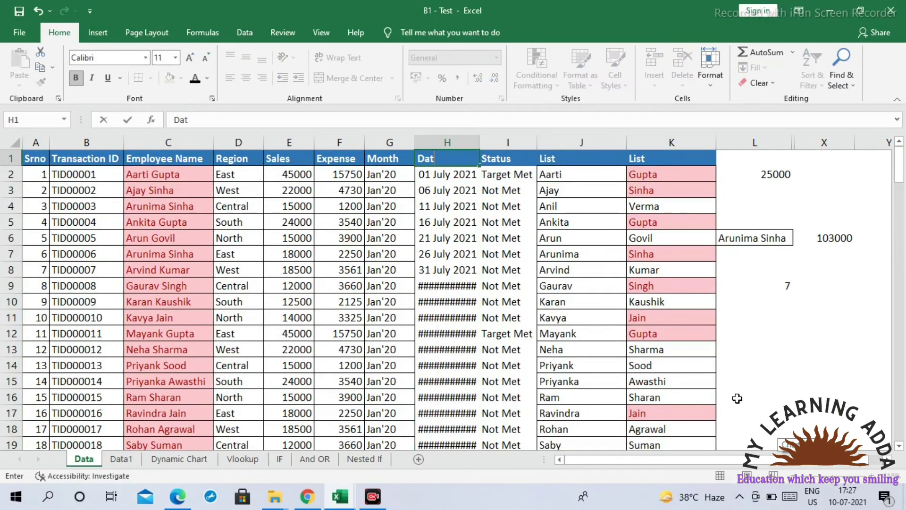
pyautogui.press('Return')
# Enter the header Month in Y1
pyautogui.press('Up')
pyautogui.press('Right')
pyautogui.press('Right')
pyautogui.press('Right')
pyautogui.press('Right')
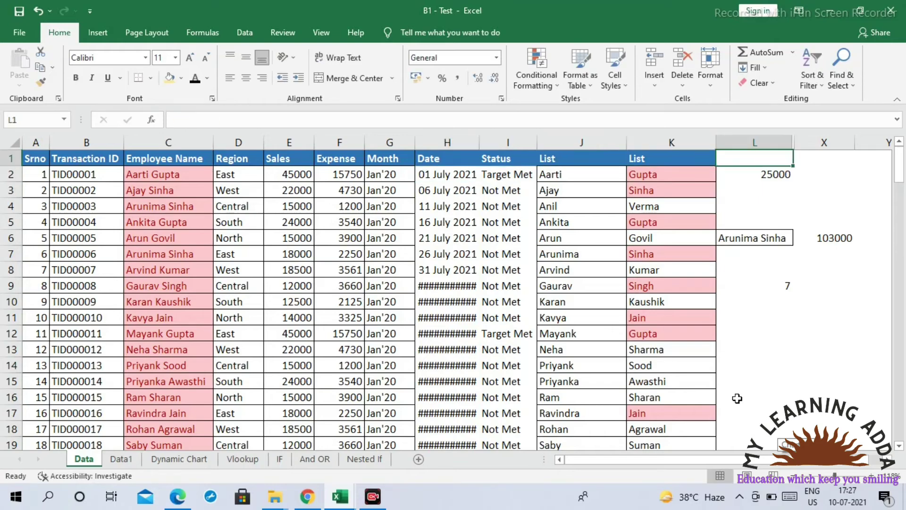
pyautogui.press('Down')
pyautogui.press('Right')
pyautogui.press('Right')
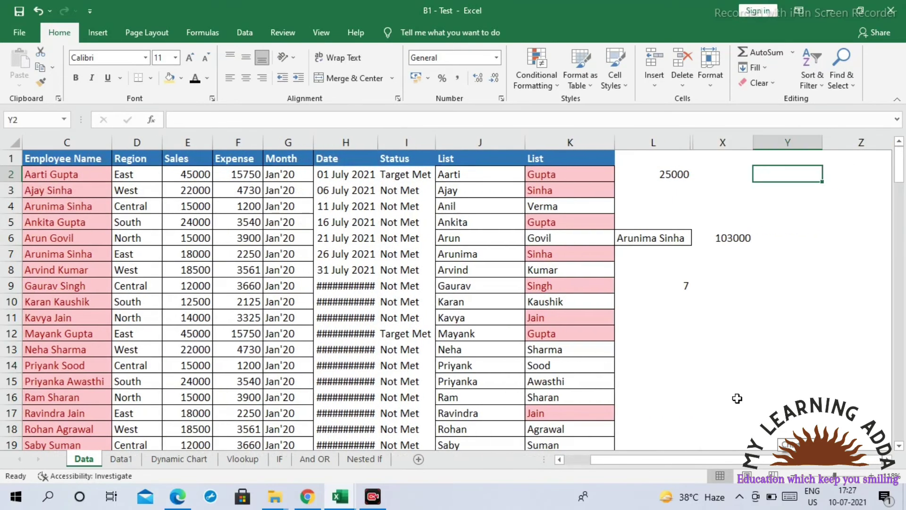
pyautogui.press('Up')
pyautogui.write('M')
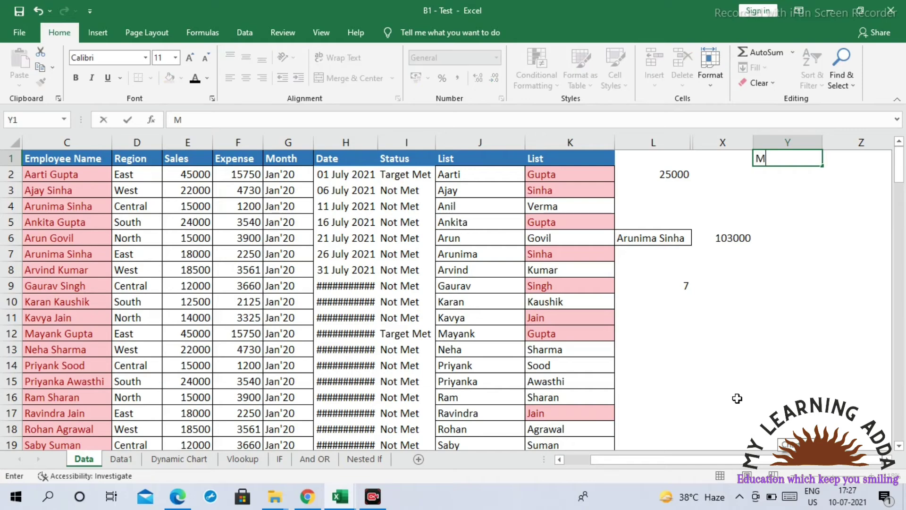
pyautogui.write('onth')
pyautogui.press('Return')
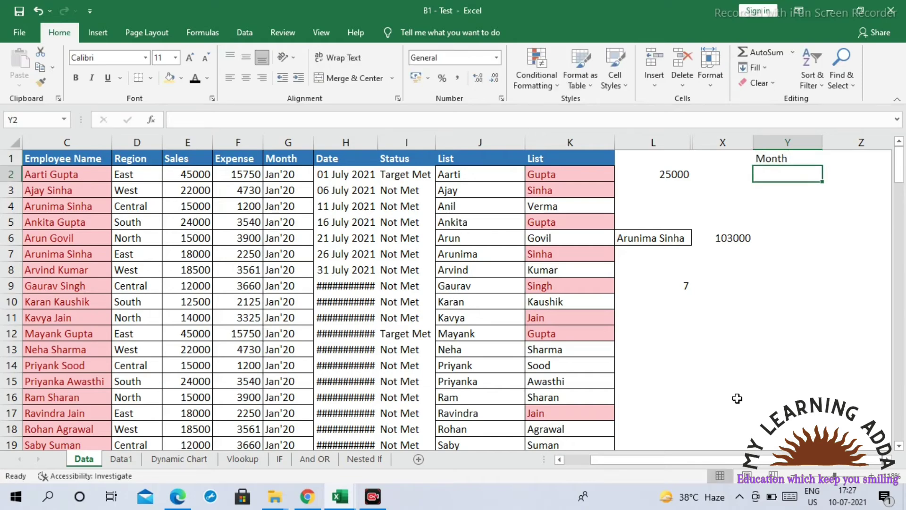
# Enter the formula =TEXT(H2,"mmm") in Y2 to extract the month from the date
pyautogui.write('=')
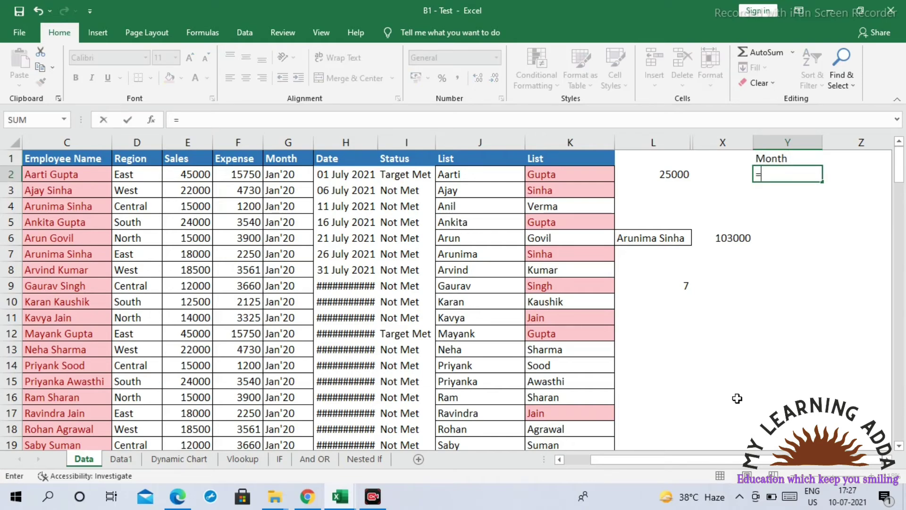
pyautogui.write('te')
pyautogui.press('Tab')
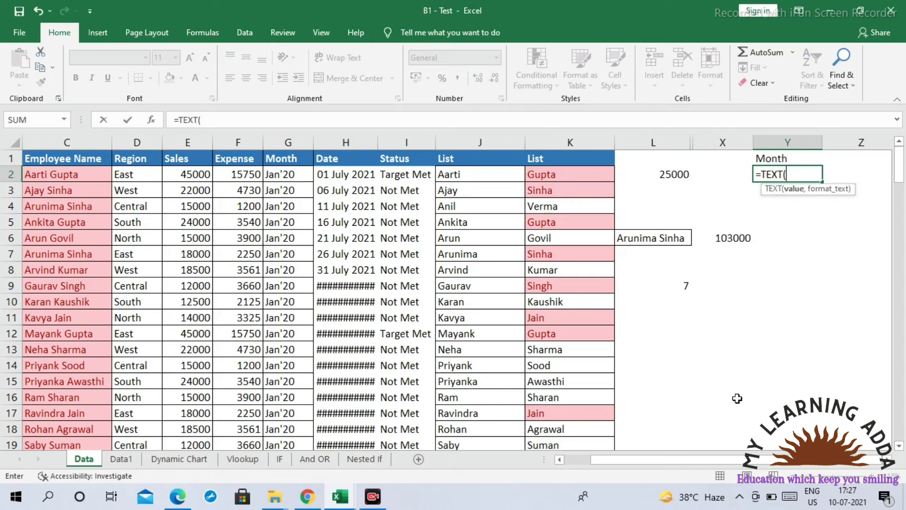
pyautogui.click(341, 175)
pyautogui.write(',')
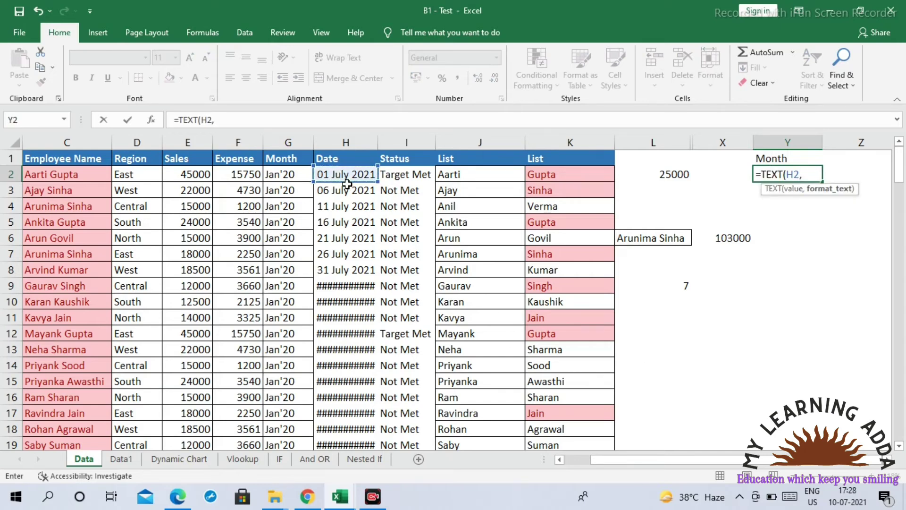
pyautogui.write('"mmm")')
pyautogui.press('Return')
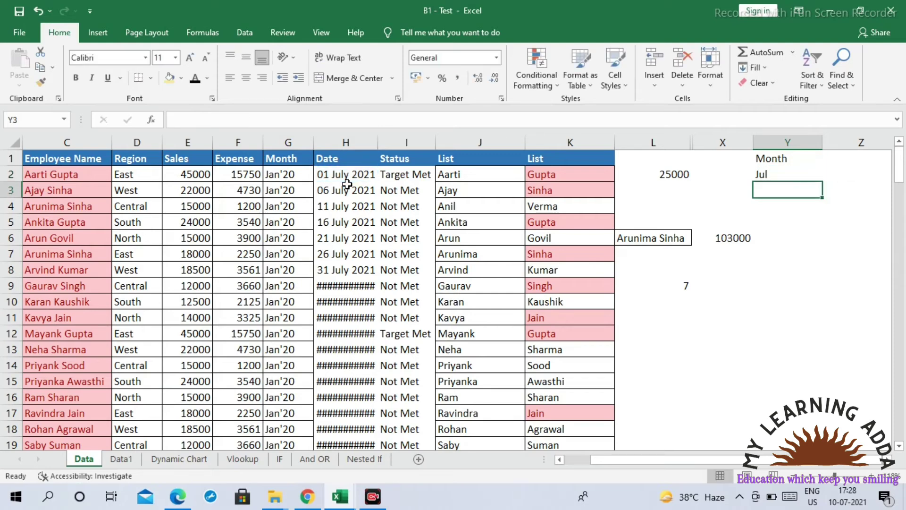
# Change the format text in the Y2 formula to "mmmm" for the full month name
pyautogui.press('Up')
pyautogui.click(241, 120)
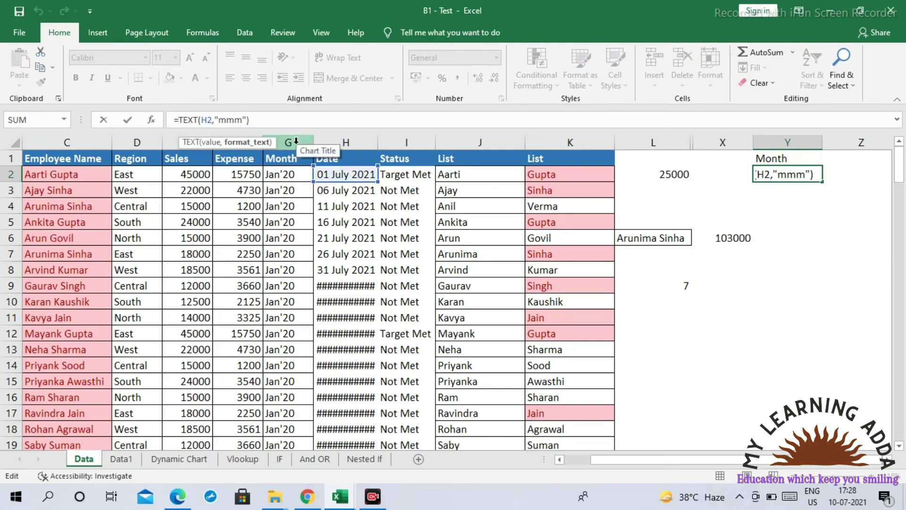
pyautogui.write('m')
pyautogui.press('Return')
pyautogui.press('Up')
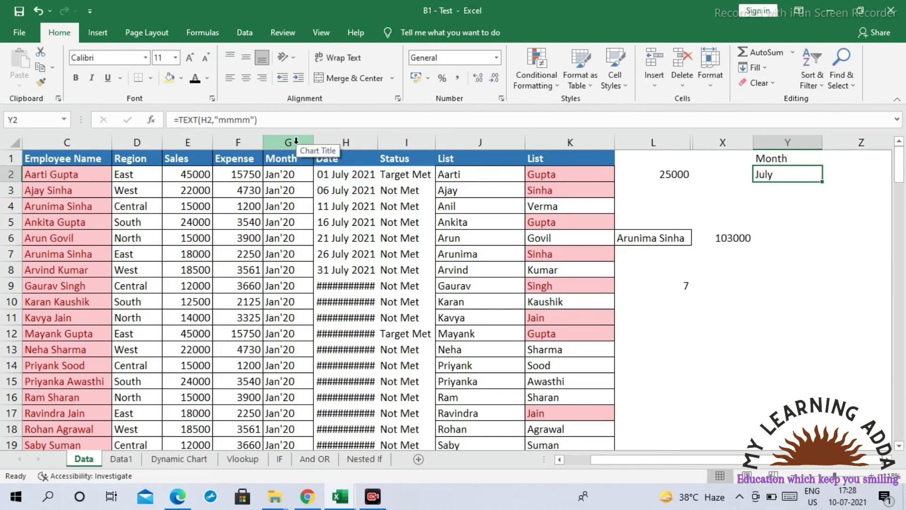
# Copy the TEXT formula in Y2 down column Y to row 25
pyautogui.hotkey('ctrl', 'c')
pyautogui.hotkey('shift', 'Down')
pyautogui.hotkey('shift', 'Down')
pyautogui.hotkey('shift', 'Down')
pyautogui.hotkey('shift', 'Down')
pyautogui.hotkey('shift', 'Down')
pyautogui.hotkey('shift', 'Down')
pyautogui.hotkey('shift', 'Down')
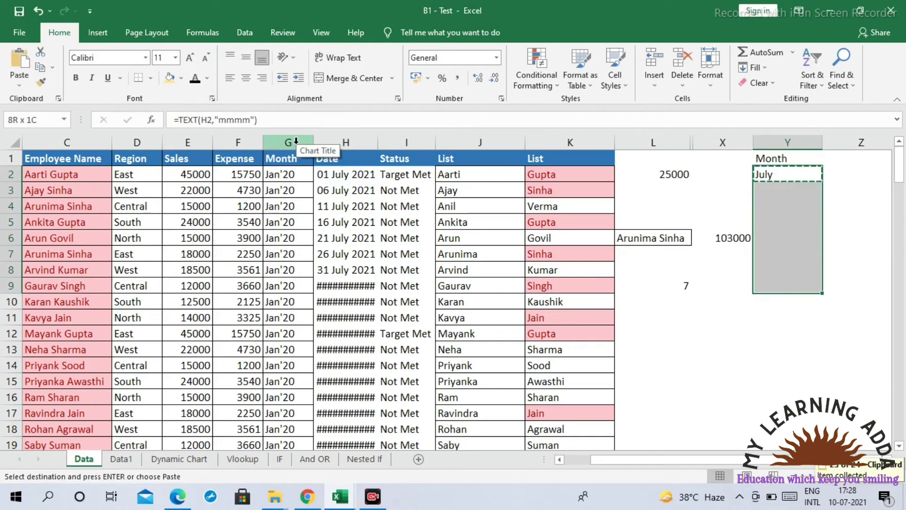
pyautogui.hotkey('shift', 'Down')
pyautogui.hotkey('shift', 'Down')
pyautogui.hotkey('shift', 'Down')
pyautogui.hotkey('shift', 'Down')
pyautogui.hotkey('shift', 'Down')
pyautogui.hotkey('shift', 'Down')
pyautogui.hotkey('shift', 'Down')
pyautogui.hotkey('shift', 'Down')
pyautogui.hotkey('shift', 'Down')
pyautogui.hotkey('shift', 'Down')
pyautogui.hotkey('shift', 'Down')
pyautogui.hotkey('shift', 'Down')
pyautogui.hotkey('shift', 'Down')
pyautogui.hotkey('shift', 'Down')
pyautogui.hotkey('shift', 'Down')
pyautogui.hotkey('shift', 'Down')
pyautogui.press('Return')
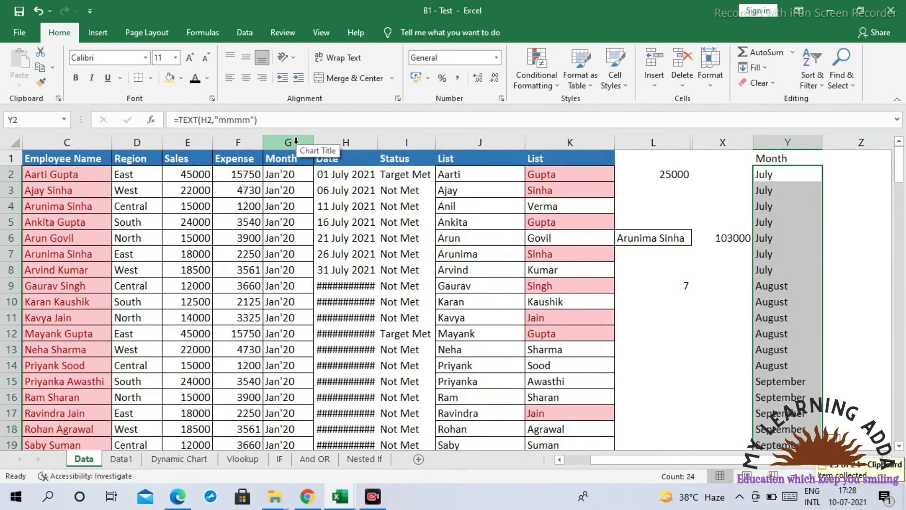
# Examine the month names returned down column Y against the dates
pyautogui.press('Down')
pyautogui.press('Down')
pyautogui.press('Down')
pyautogui.press('Down')
pyautogui.press('Down')
pyautogui.press('Down')
pyautogui.press('Down')
pyautogui.press('Down')
pyautogui.press('Down')
pyautogui.press('Down')
pyautogui.press('Down')
pyautogui.press('Down')
pyautogui.press('Down')
pyautogui.press('Down')
pyautogui.press('Down')
pyautogui.press('Down')
pyautogui.press('Down')
pyautogui.press('Down')
pyautogui.press('Down')
pyautogui.press('Down')
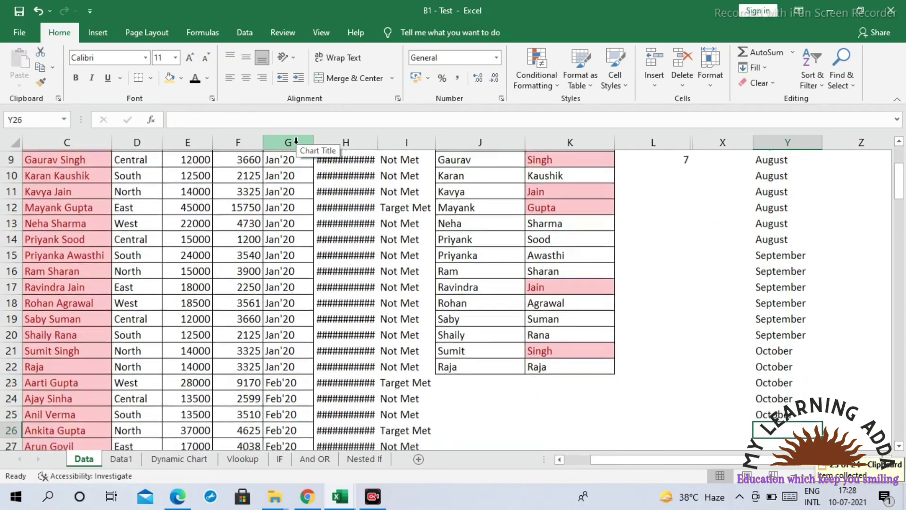
# Copy the TEXT formula from Y25 down column Y to row 35
pyautogui.press('Up')
pyautogui.press('Up')
pyautogui.press('Down')
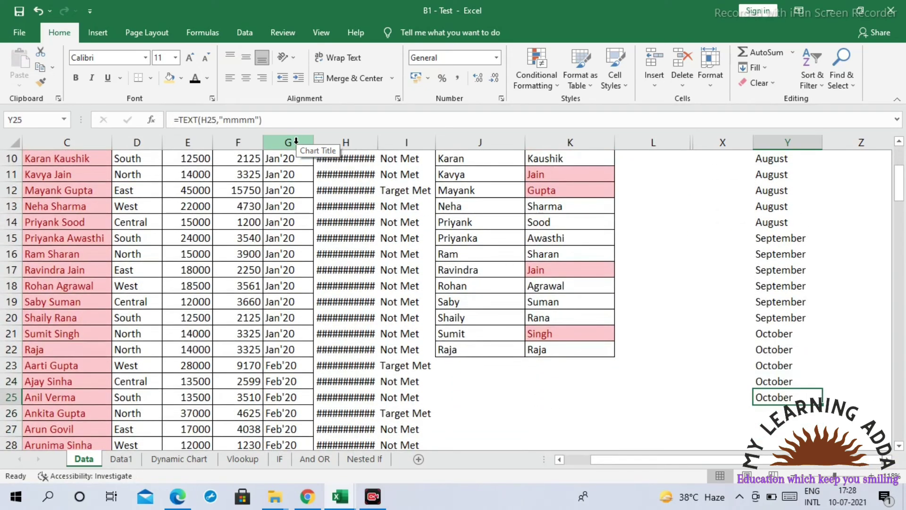
pyautogui.hotkey('ctrl', 'c')
pyautogui.hotkey('shift', 'Down')
pyautogui.hotkey('shift', 'Down')
pyautogui.hotkey('shift', 'Down')
pyautogui.hotkey('shift', 'Down')
pyautogui.hotkey('shift', 'Down')
pyautogui.hotkey('shift', 'Down')
pyautogui.hotkey('shift', 'Down')
pyautogui.hotkey('shift', 'Down')
pyautogui.hotkey('shift', 'Down')
pyautogui.hotkey('shift', 'Down')
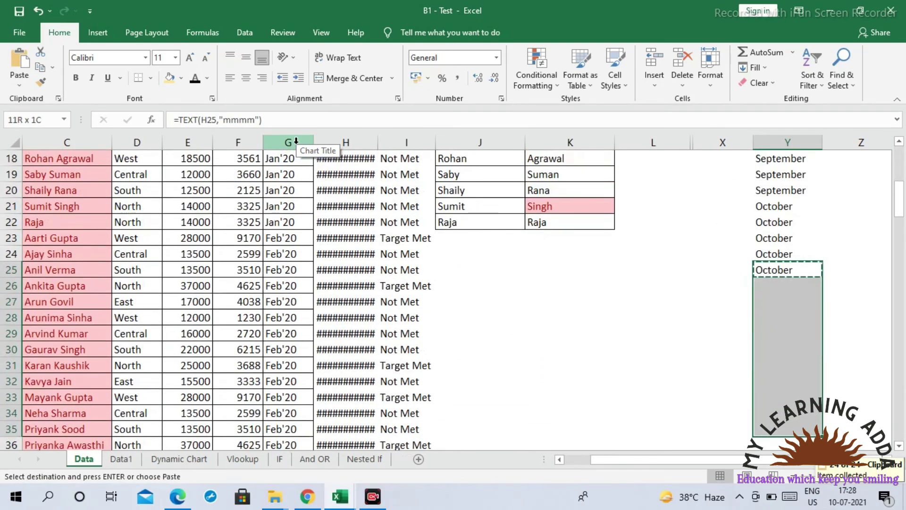
pyautogui.press('Return')
pyautogui.press('Up')
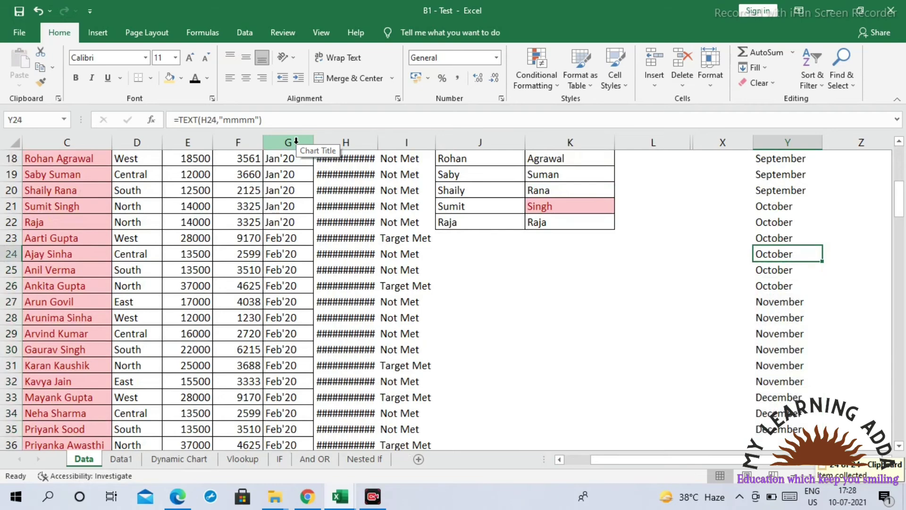
# Add the header "Date" in Z1, beside the Month header
pyautogui.hotkey('ctrl', 'Up')
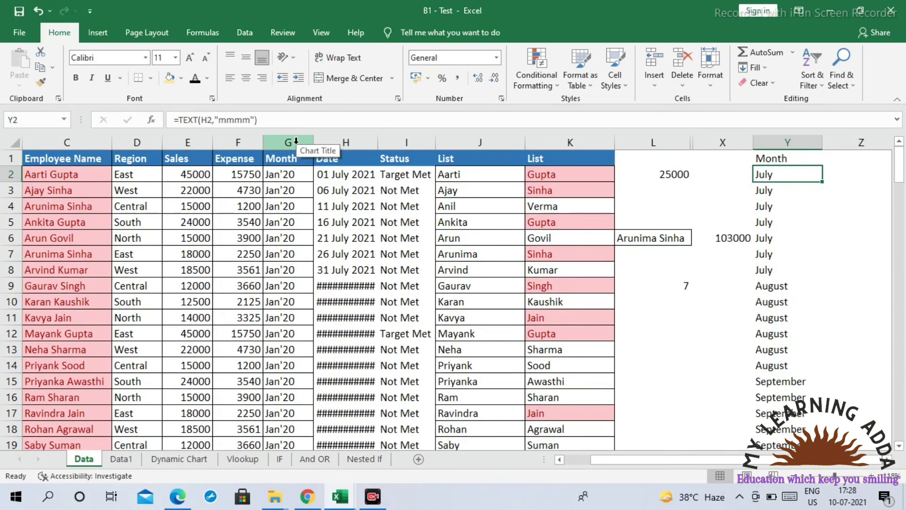
pyautogui.press('Up')
pyautogui.press('Right')
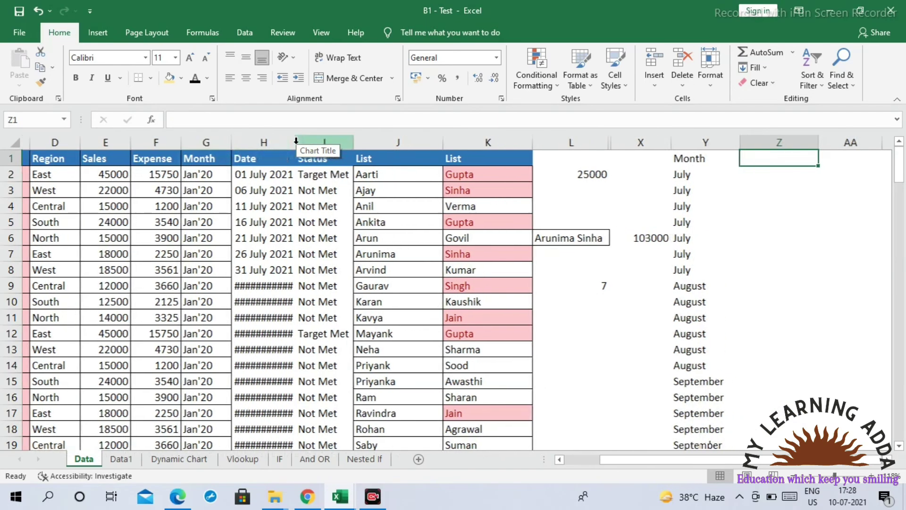
pyautogui.write('Date')
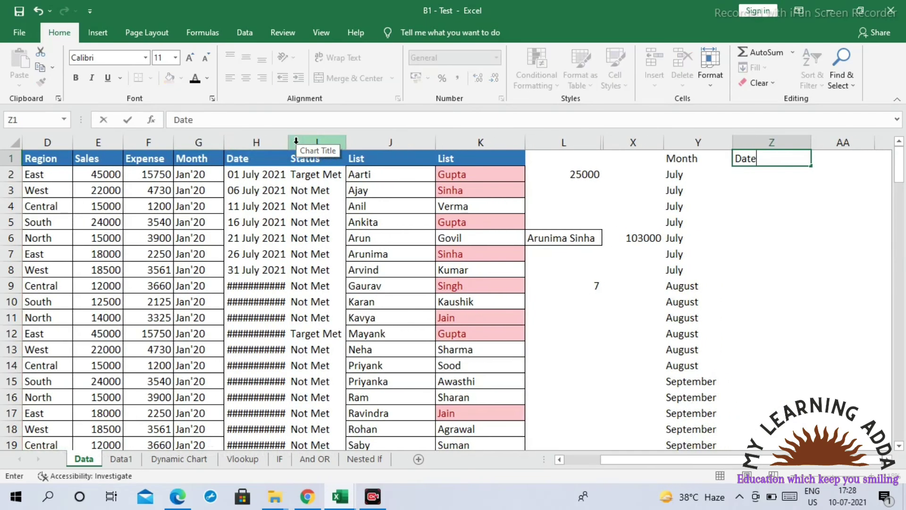
pyautogui.press('Return')
# Enter the formula =TEXT(H2,"dd") in Z2 to extract the day from the date
pyautogui.write('=TEXT(')
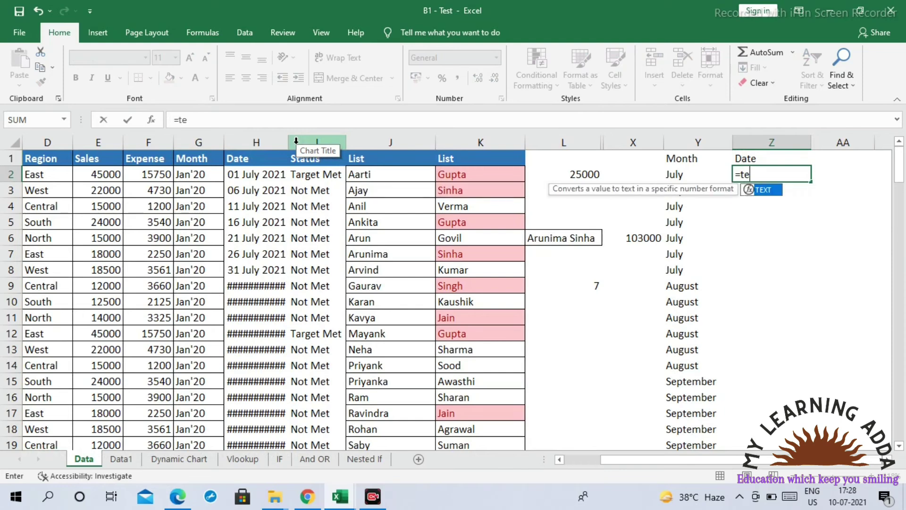
pyautogui.press('Left')
pyautogui.press('Left')
pyautogui.press('Left')
pyautogui.press('Left')
pyautogui.press('Left')
pyautogui.press('Left')
pyautogui.press('Left')
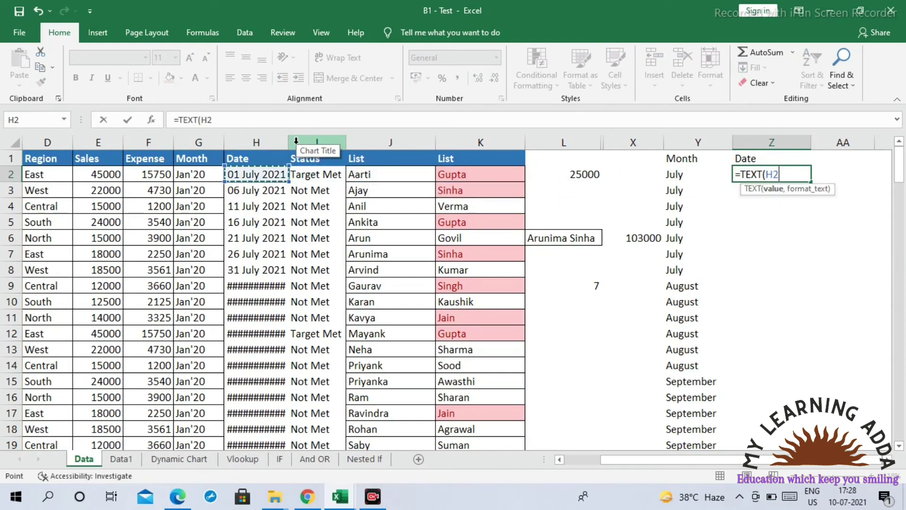
pyautogui.write(',"')
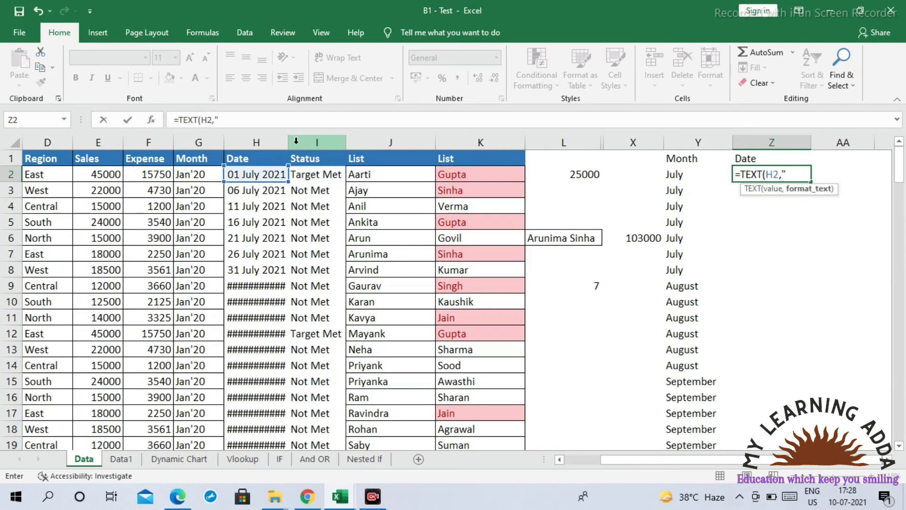
pyautogui.write('dd")')
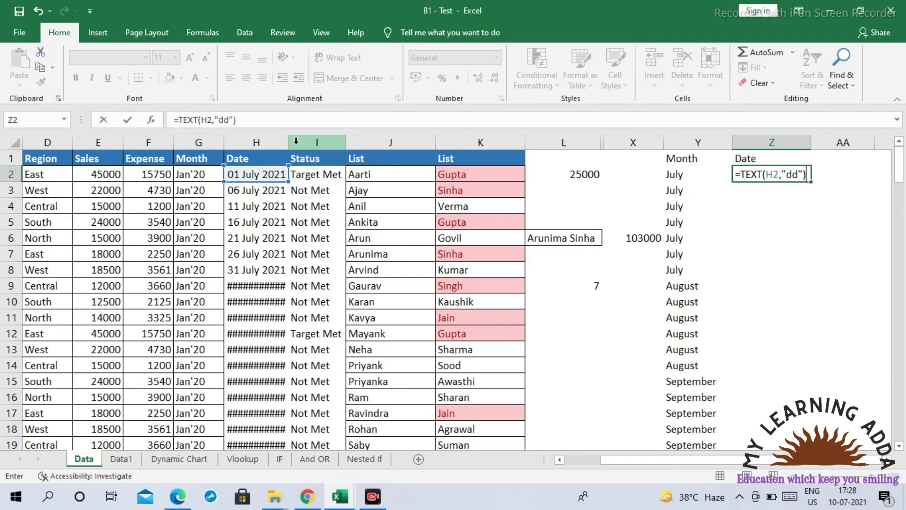
pyautogui.press('Return')
# Fill the day formula in Z2 down column Z to row 26
pyautogui.press('Up')
pyautogui.hotkey('shift', 'Down')
pyautogui.hotkey('shift', 'Down')
pyautogui.hotkey('shift', 'Down')
pyautogui.hotkey('shift', 'Down')
pyautogui.hotkey('shift', 'Down')
pyautogui.hotkey('shift', 'Down')
pyautogui.hotkey('shift', 'Down')
pyautogui.hotkey('shift', 'Down')
pyautogui.hotkey('shift', 'Down')
pyautogui.hotkey('shift', 'Down')
pyautogui.hotkey('shift', 'Down')
pyautogui.hotkey('shift', 'Down')
pyautogui.hotkey('shift', 'Down')
pyautogui.hotkey('shift', 'Down')
pyautogui.hotkey('shift', 'Down')
pyautogui.hotkey('shift', 'Down')
pyautogui.hotkey('shift', 'Down')
pyautogui.hotkey('shift', 'Down')
pyautogui.hotkey('shift', 'Down')
pyautogui.hotkey('shift', 'Down')
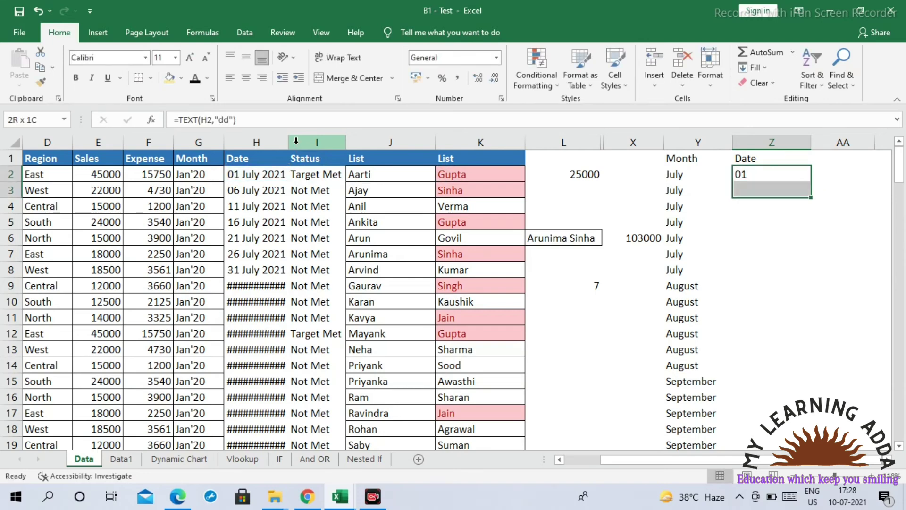
pyautogui.press('Return')
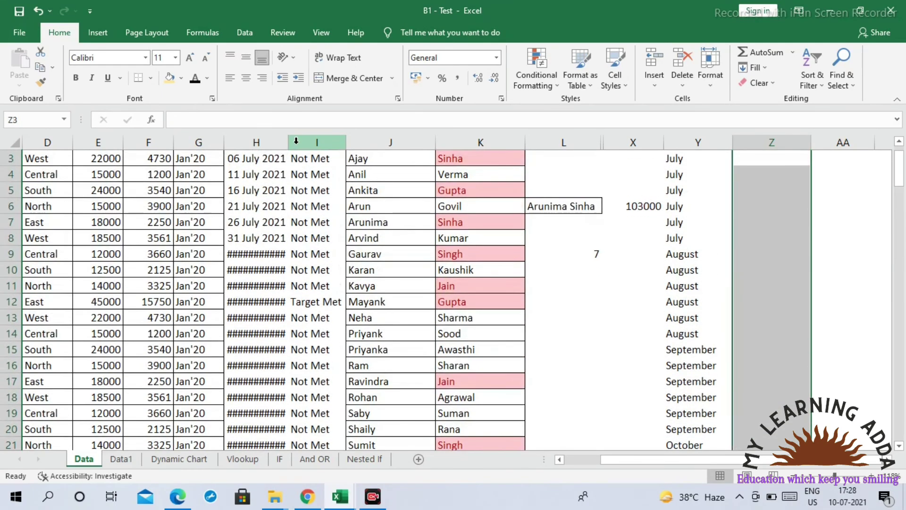
pyautogui.press('Return')
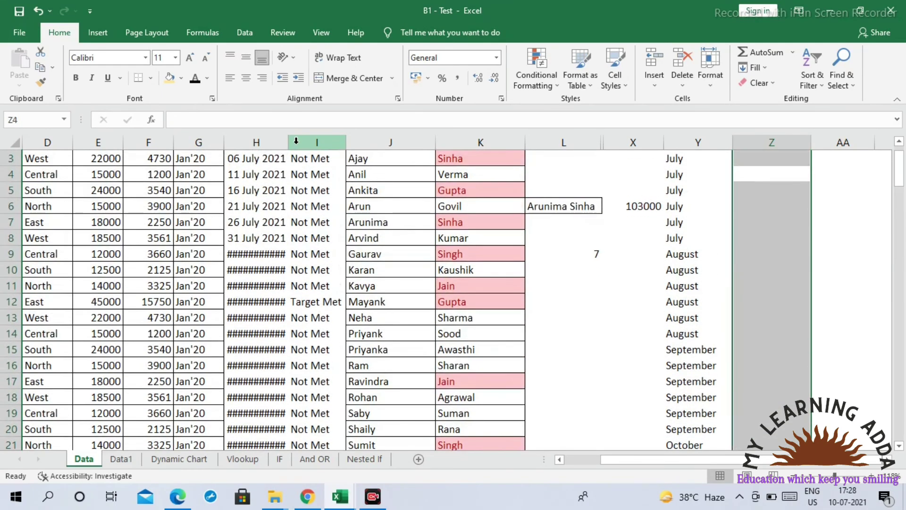
pyautogui.hotkey('ctrl', 'd')
pyautogui.hotkey('ctrl', 'Up')
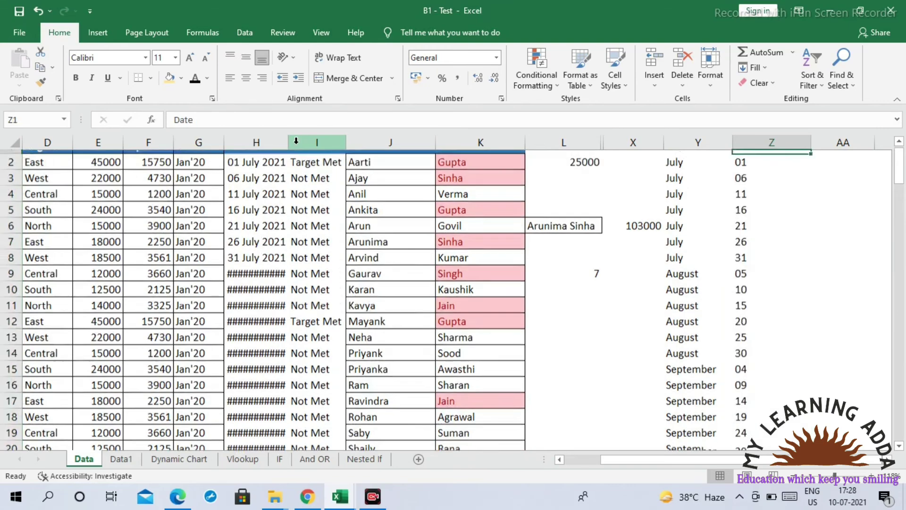
pyautogui.press('Down')
pyautogui.press('Down')
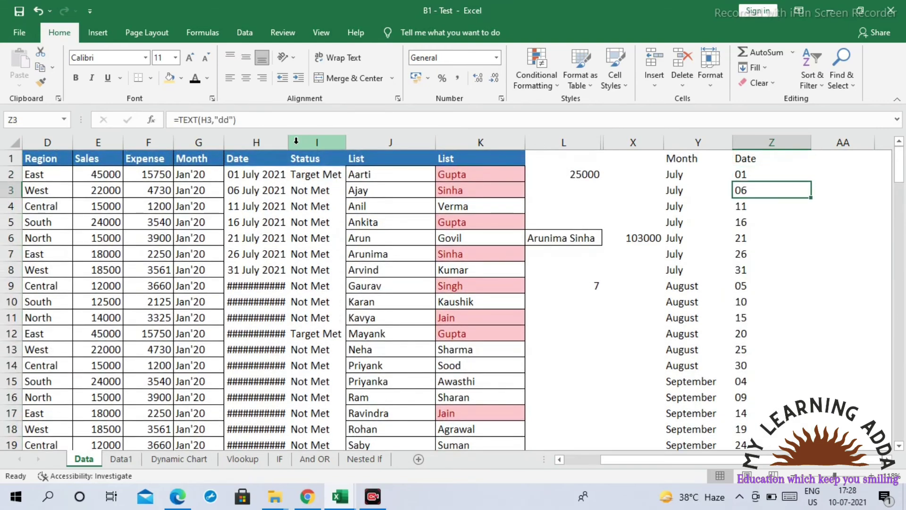
# Add the header "Year" in AA1, beside the new Date header
pyautogui.hotkey('ctrl', 'Up')
pyautogui.press('Right')
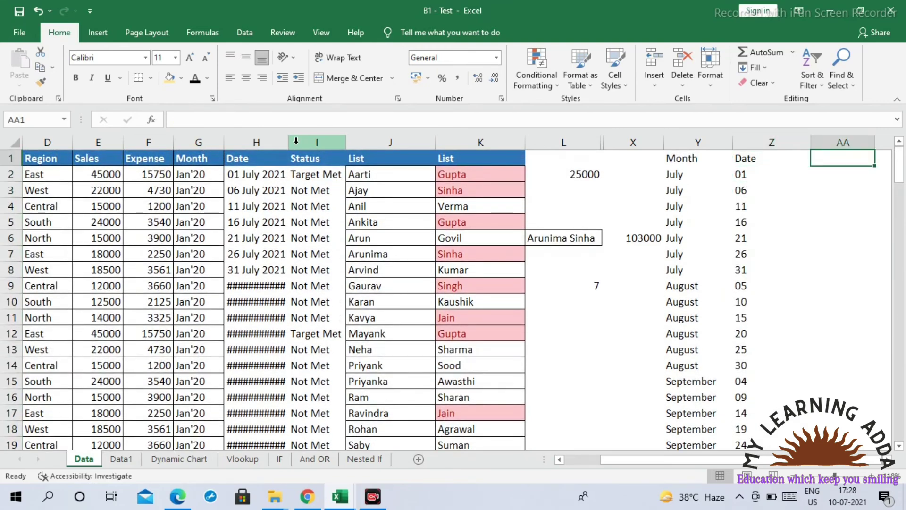
pyautogui.write('Year')
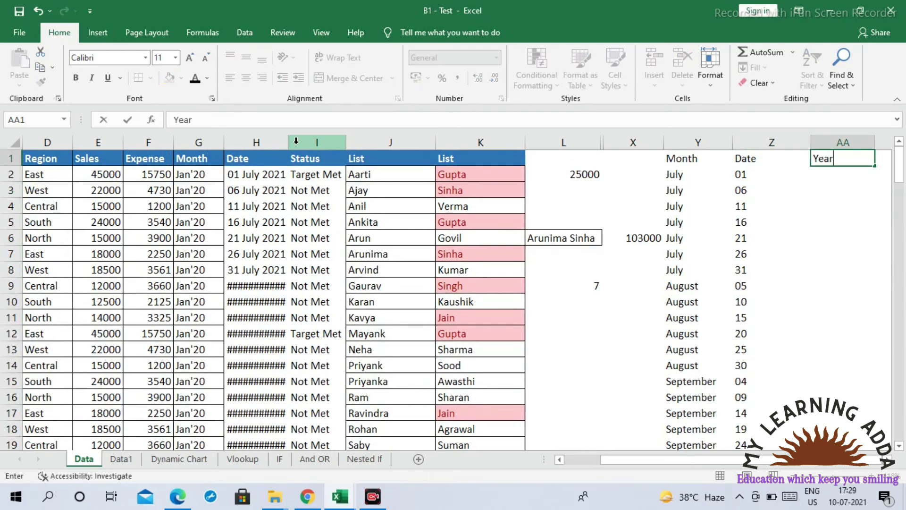
pyautogui.press('Return')
# Enter the formula =TEXT(H2,"yyyy") in AA2 to extract the year from the date
pyautogui.write('=tex')
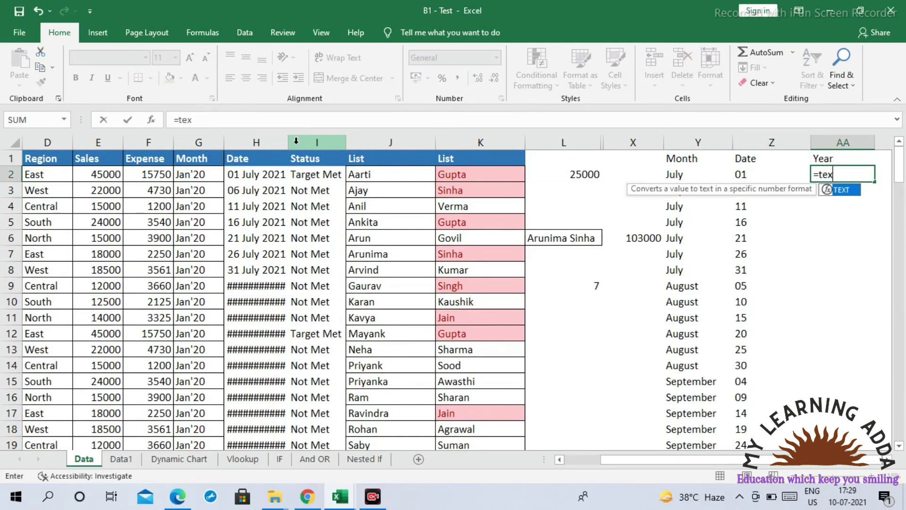
pyautogui.press('Tab')
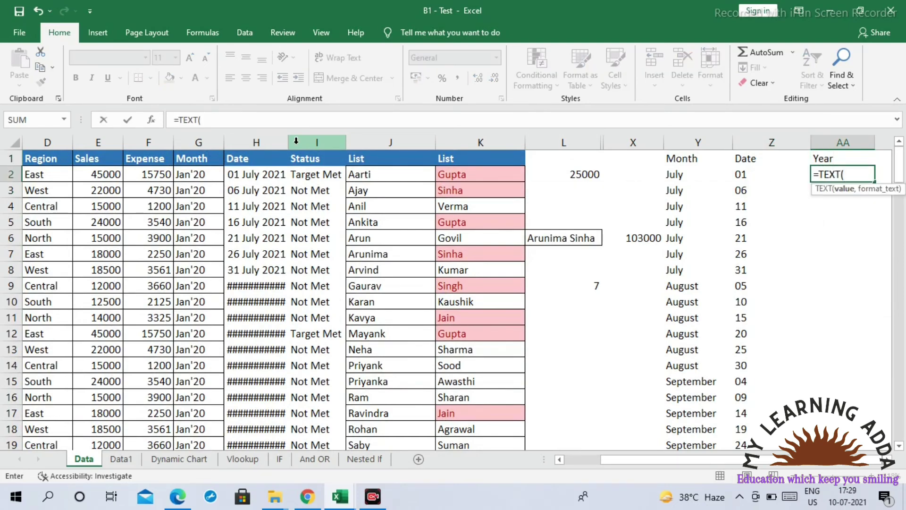
pyautogui.press('Left')
pyautogui.press('Left')
pyautogui.press('Left')
pyautogui.press('Left')
pyautogui.press('Left')
pyautogui.press('Left')
pyautogui.press('Left')
pyautogui.press('Left')
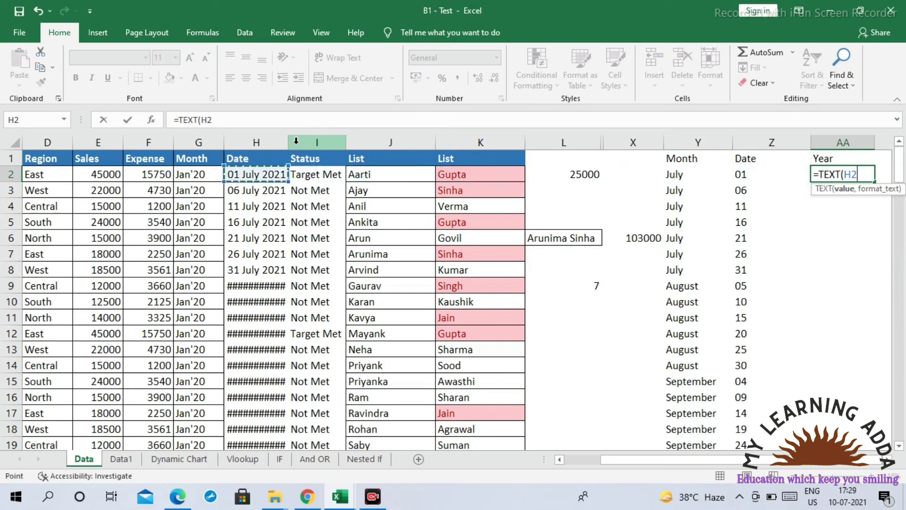
pyautogui.write(',"yyyy')
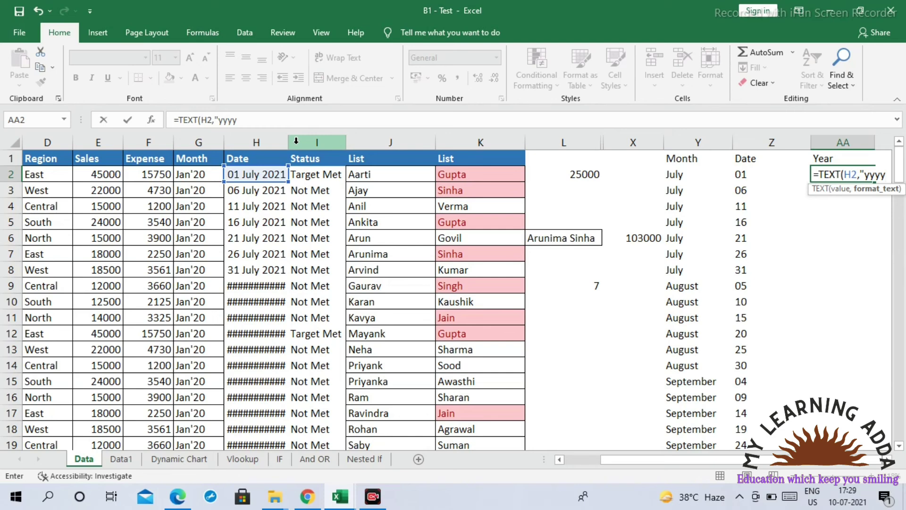
pyautogui.write('")')
pyautogui.press('Return')
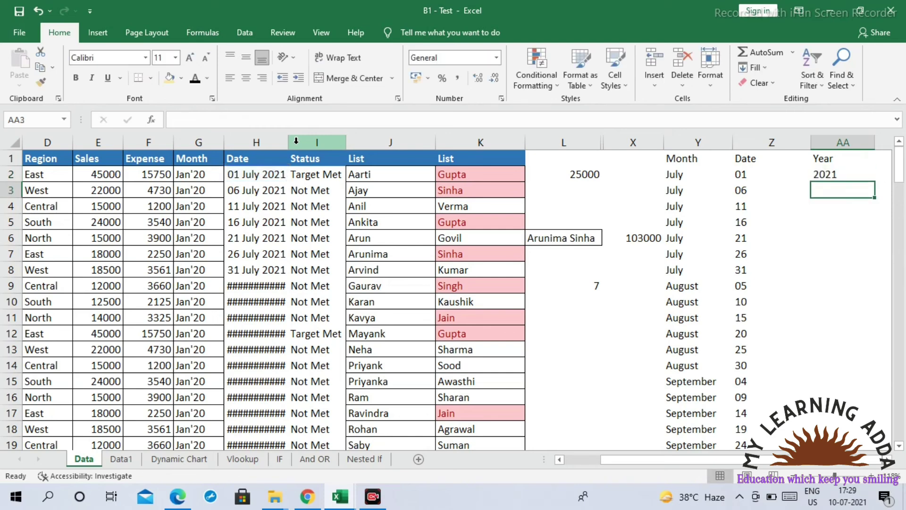
# Copy the year formula in AA2 down column AA to row 33 and check the filled range
pyautogui.press('Up')
pyautogui.hotkey('ctrl', 'c')
pyautogui.hotkey('shift', 'Down')
pyautogui.hotkey('shift', 'Down')
pyautogui.hotkey('shift', 'Down')
pyautogui.hotkey('shift', 'Down')
pyautogui.hotkey('shift', 'Down')
pyautogui.hotkey('shift', 'Down')
pyautogui.hotkey('shift', 'Down')
pyautogui.hotkey('shift', 'Down')
pyautogui.hotkey('shift', 'Down')
pyautogui.hotkey('shift', 'Down')
pyautogui.hotkey('shift', 'Down')
pyautogui.hotkey('shift', 'Down')
pyautogui.hotkey('shift', 'Down')
pyautogui.hotkey('shift', 'Down')
pyautogui.hotkey('shift', 'Down')
pyautogui.hotkey('shift', 'Down')
pyautogui.hotkey('shift', 'Down')
pyautogui.hotkey('shift', 'Down')
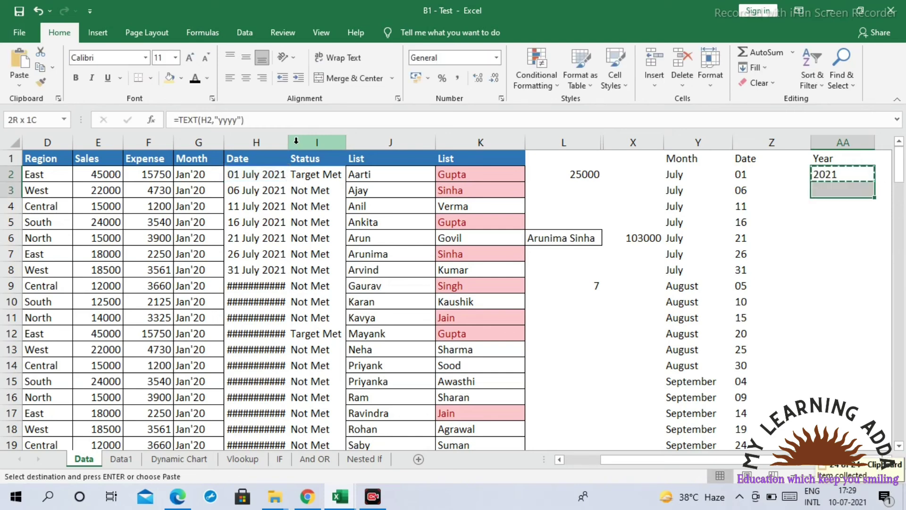
pyautogui.hotkey('shift', 'Down')
pyautogui.hotkey('shift', 'Down')
pyautogui.hotkey('shift', 'Down')
pyautogui.hotkey('shift', 'Down')
pyautogui.hotkey('shift', 'Down')
pyautogui.hotkey('shift', 'Down')
pyautogui.hotkey('shift', 'Down')
pyautogui.hotkey('shift', 'Down')
pyautogui.hotkey('shift', 'Down')
pyautogui.hotkey('shift', 'Down')
pyautogui.hotkey('shift', 'Down')
pyautogui.hotkey('shift', 'Down')
pyautogui.hotkey('shift', 'Down')
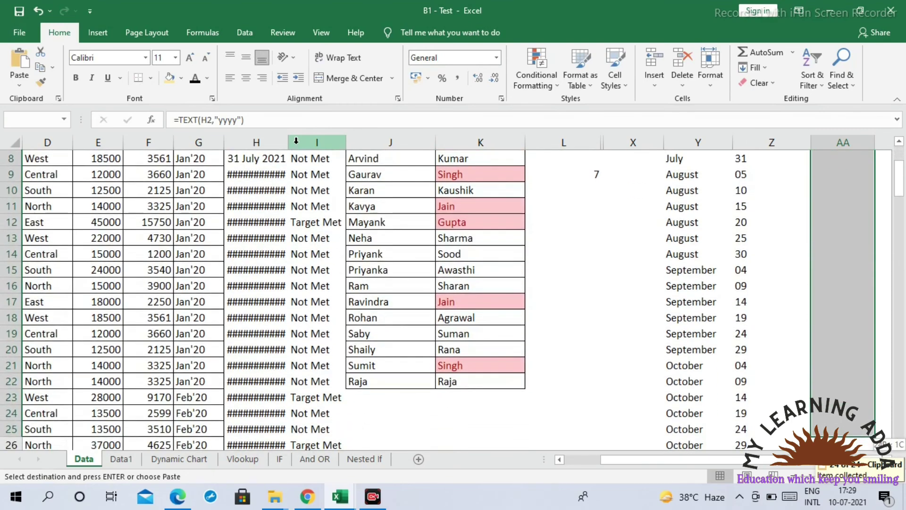
pyautogui.press('Return')
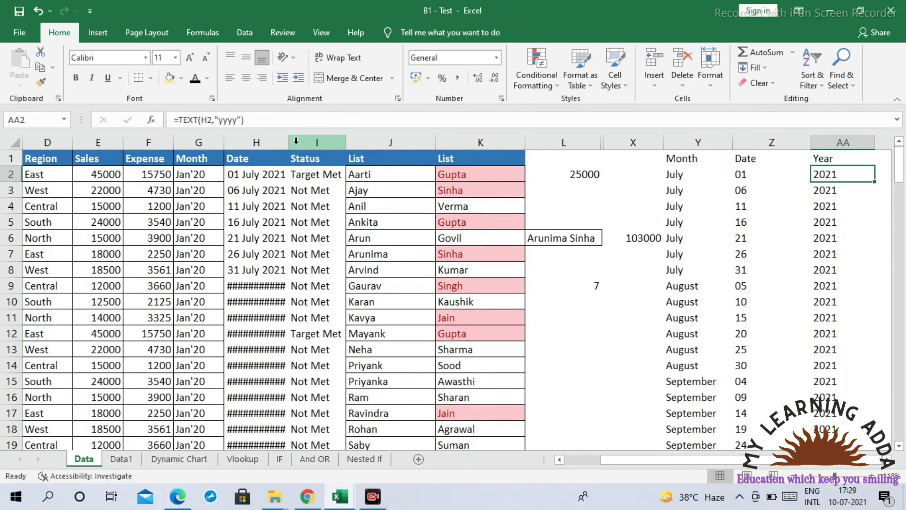
pyautogui.hotkey('ctrl', 'Down')
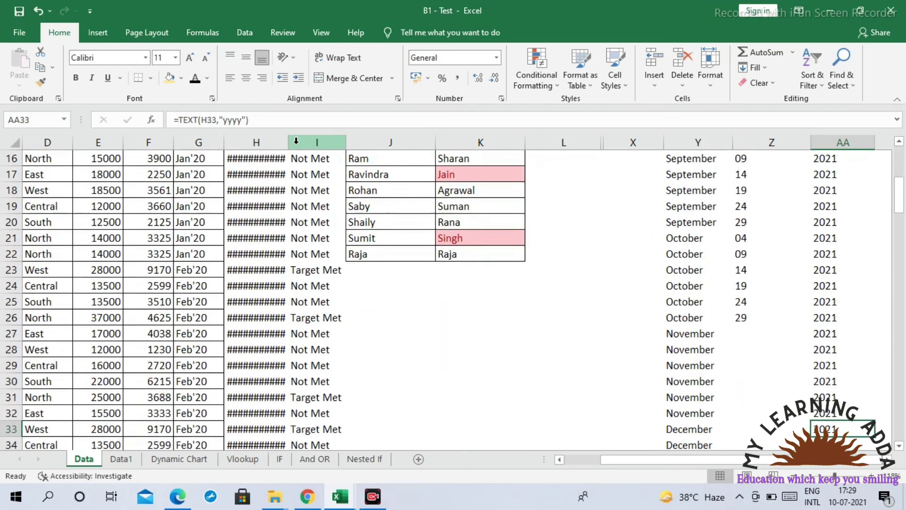
pyautogui.hotkey('ctrl', 'Up')
pyautogui.press('Down')
pyautogui.press('Up')
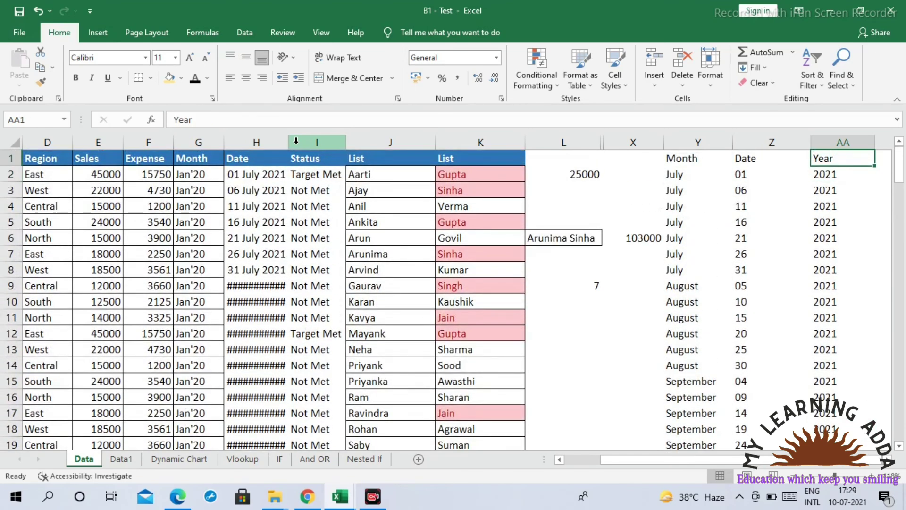